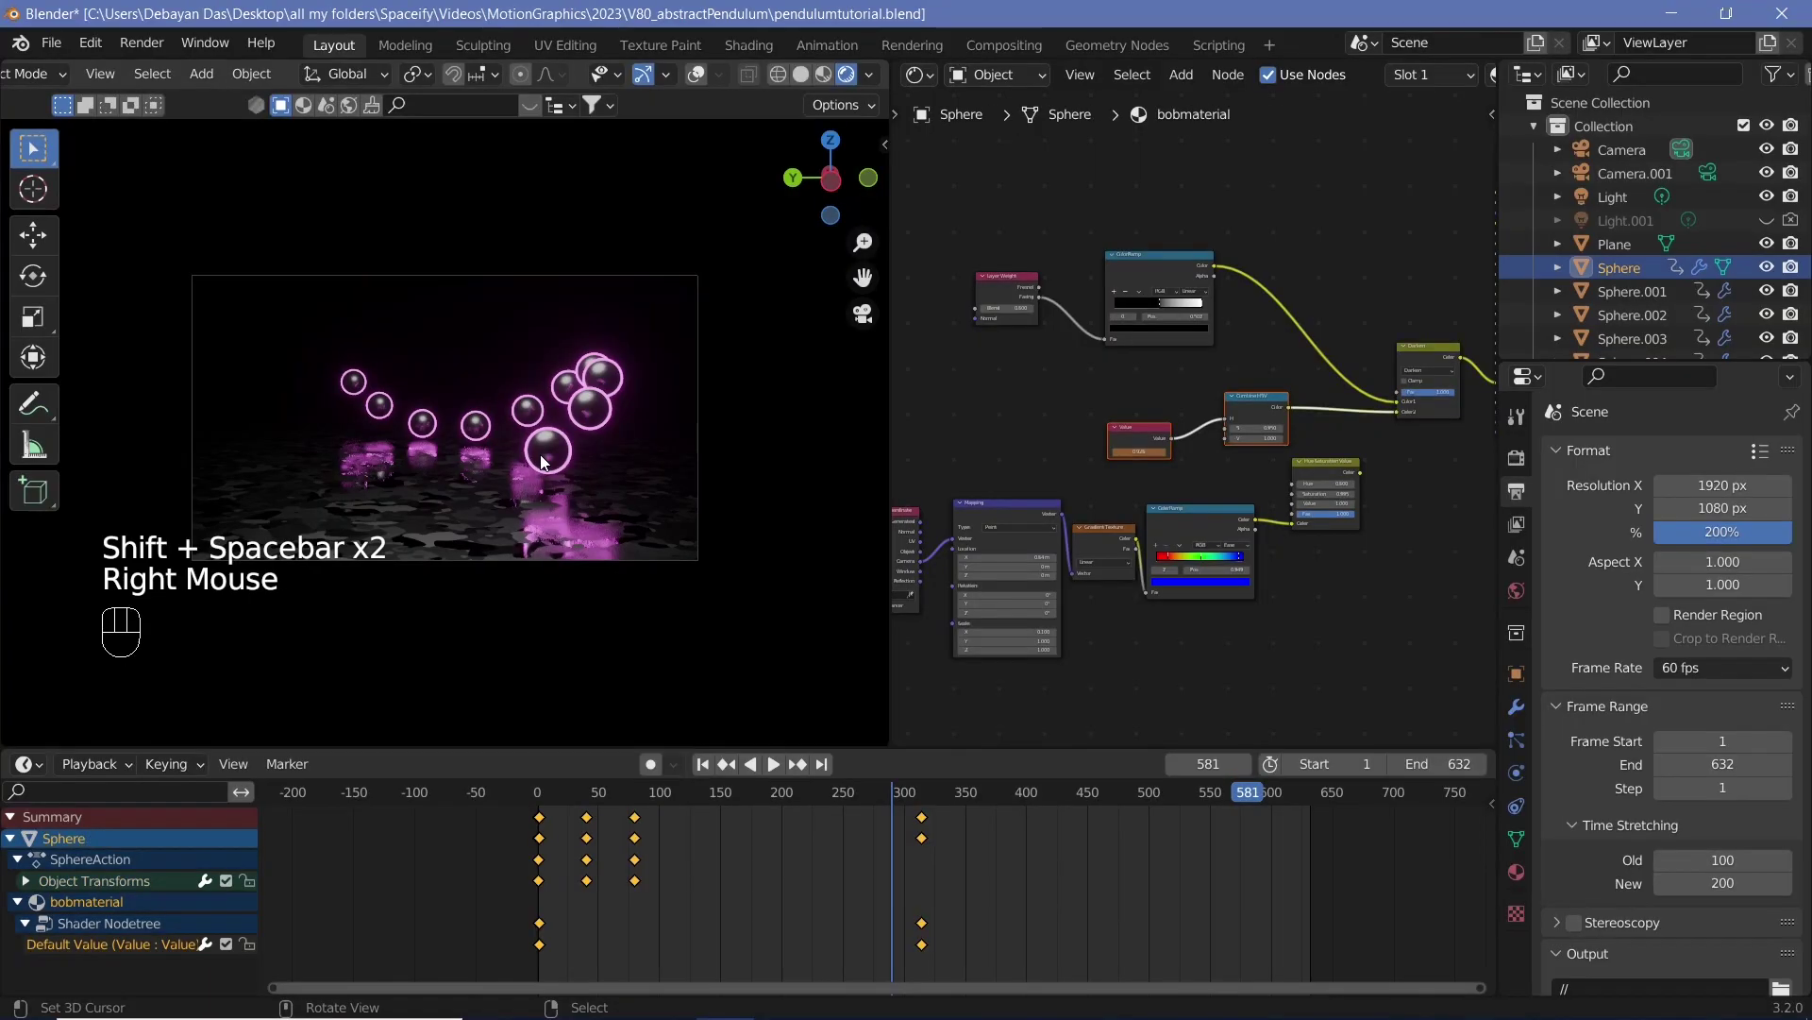
Step: Unlink bobmaterial from the Sphere and create a new material in its place
click(1517, 874)
click(1743, 556)
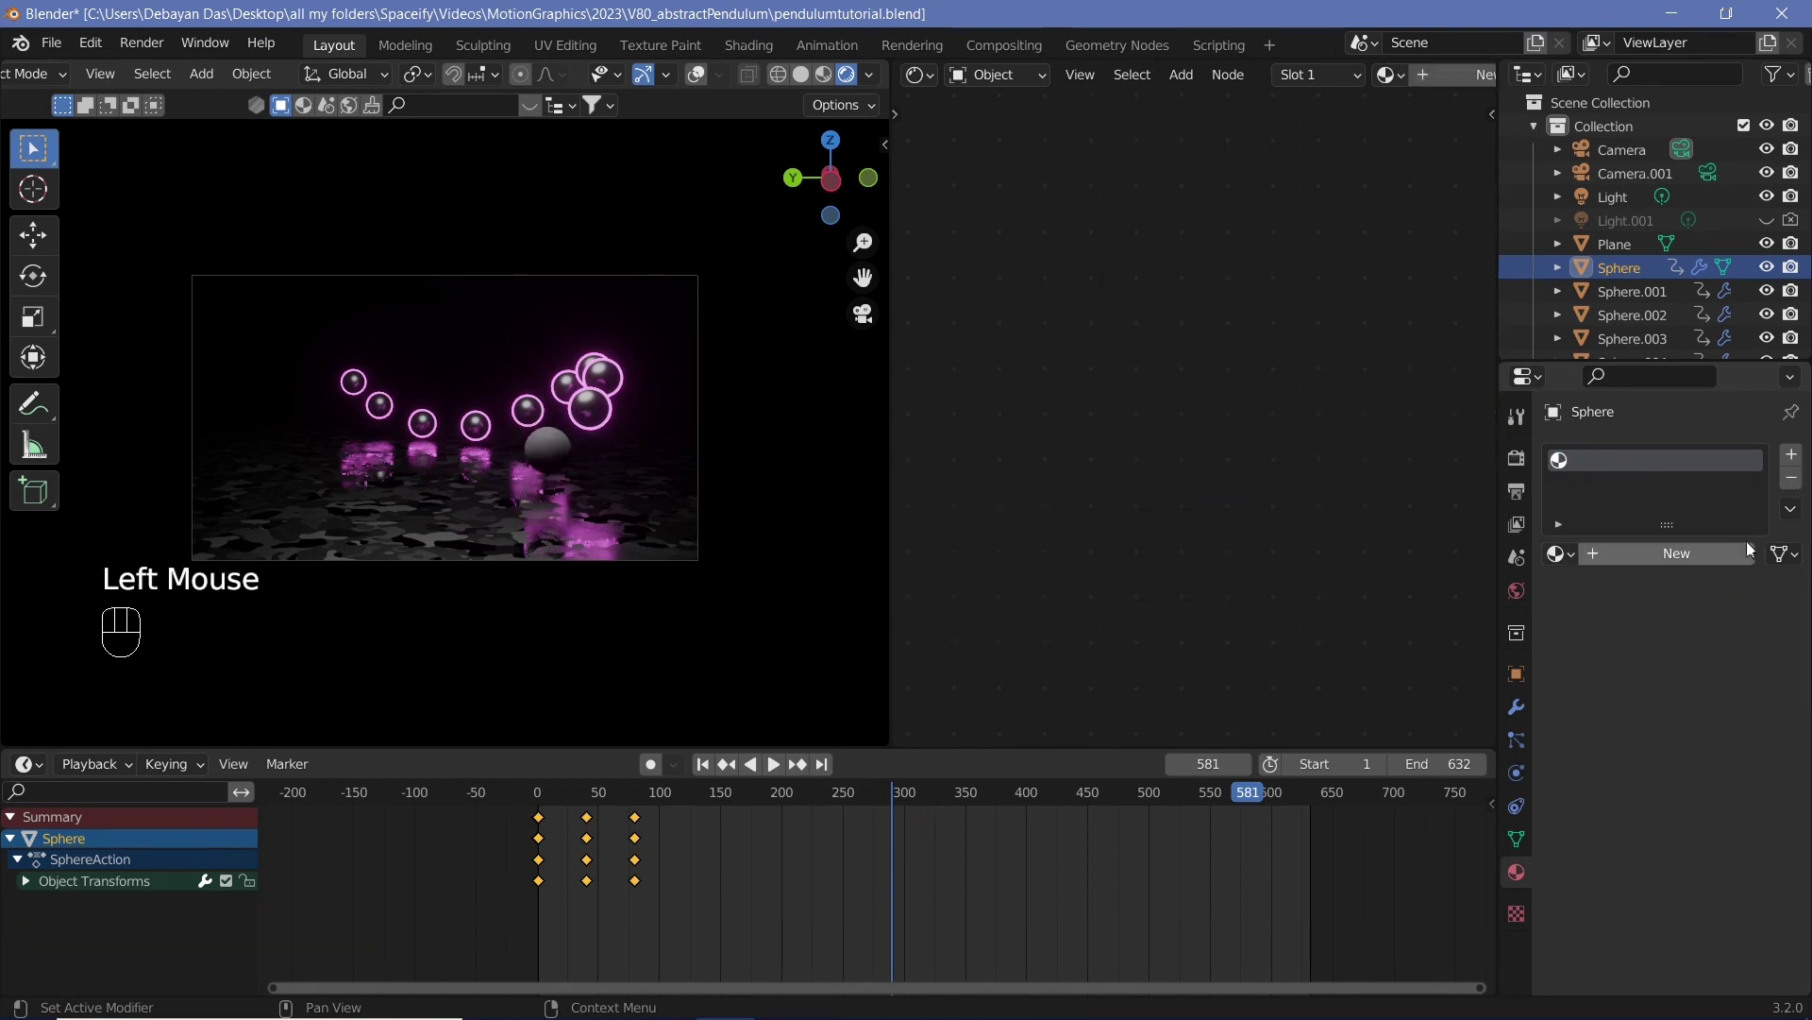
click(1667, 555)
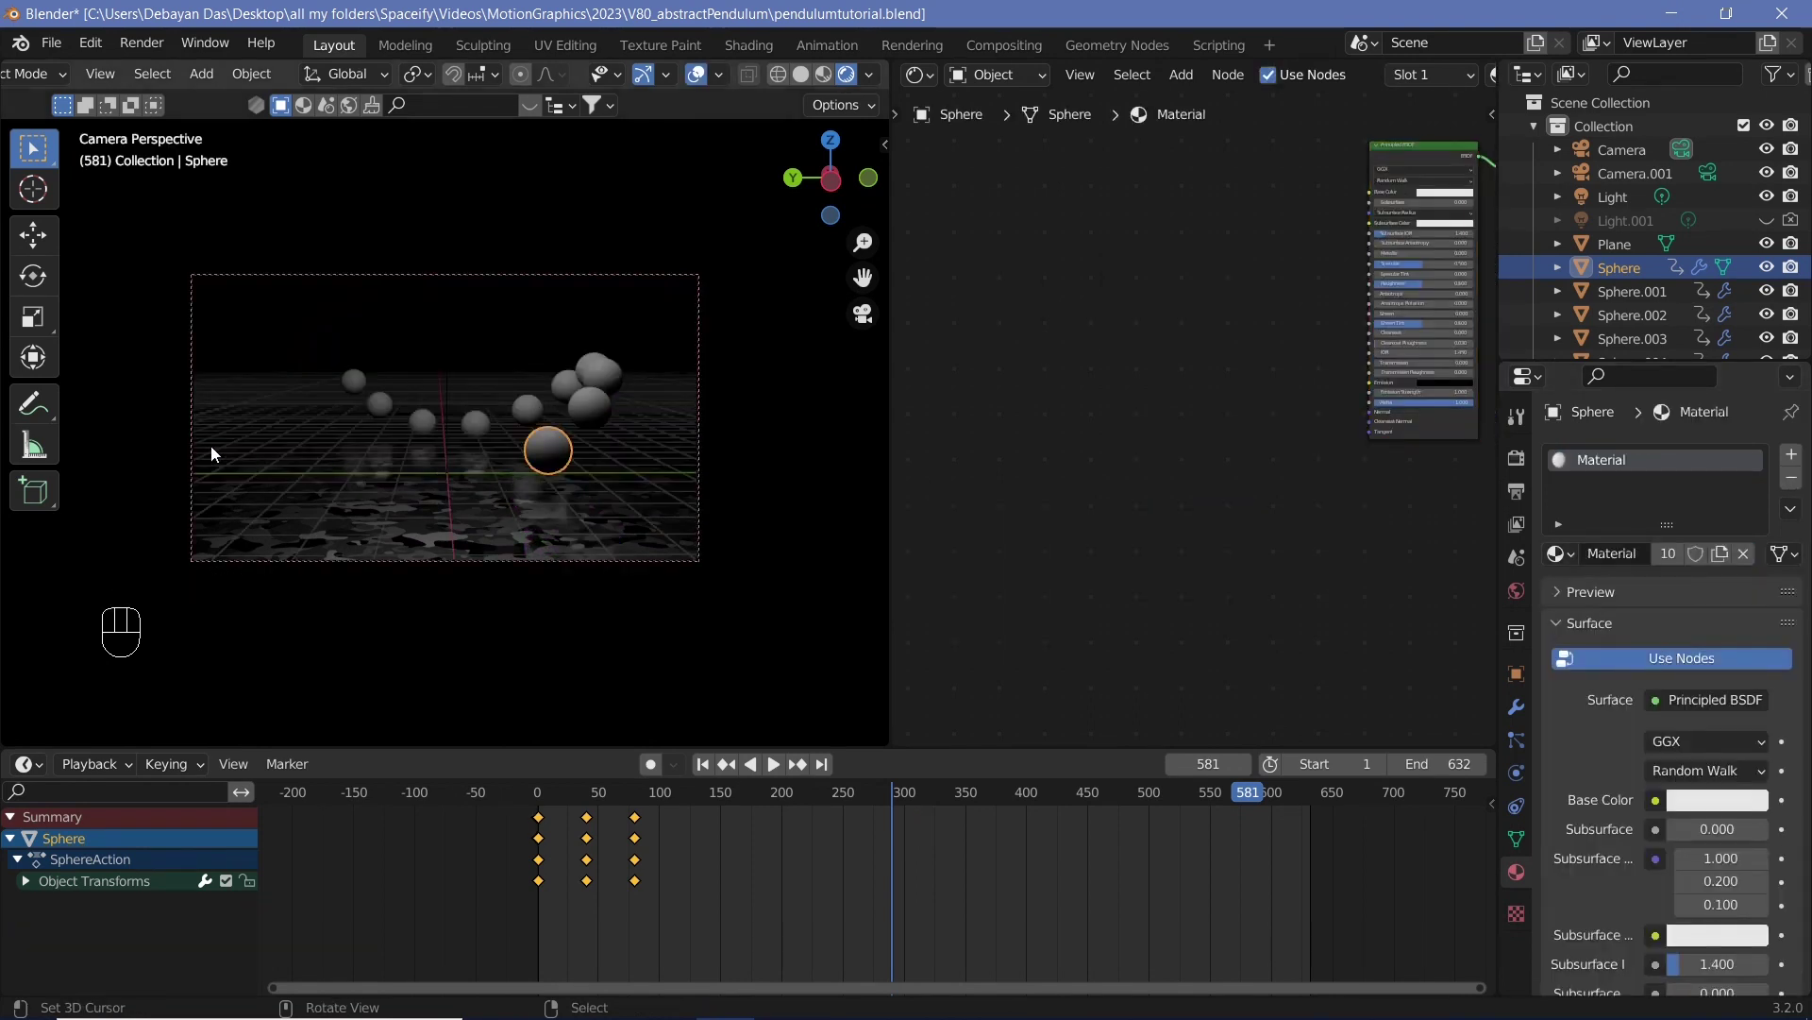
scroll(1122, 494, up, 2)
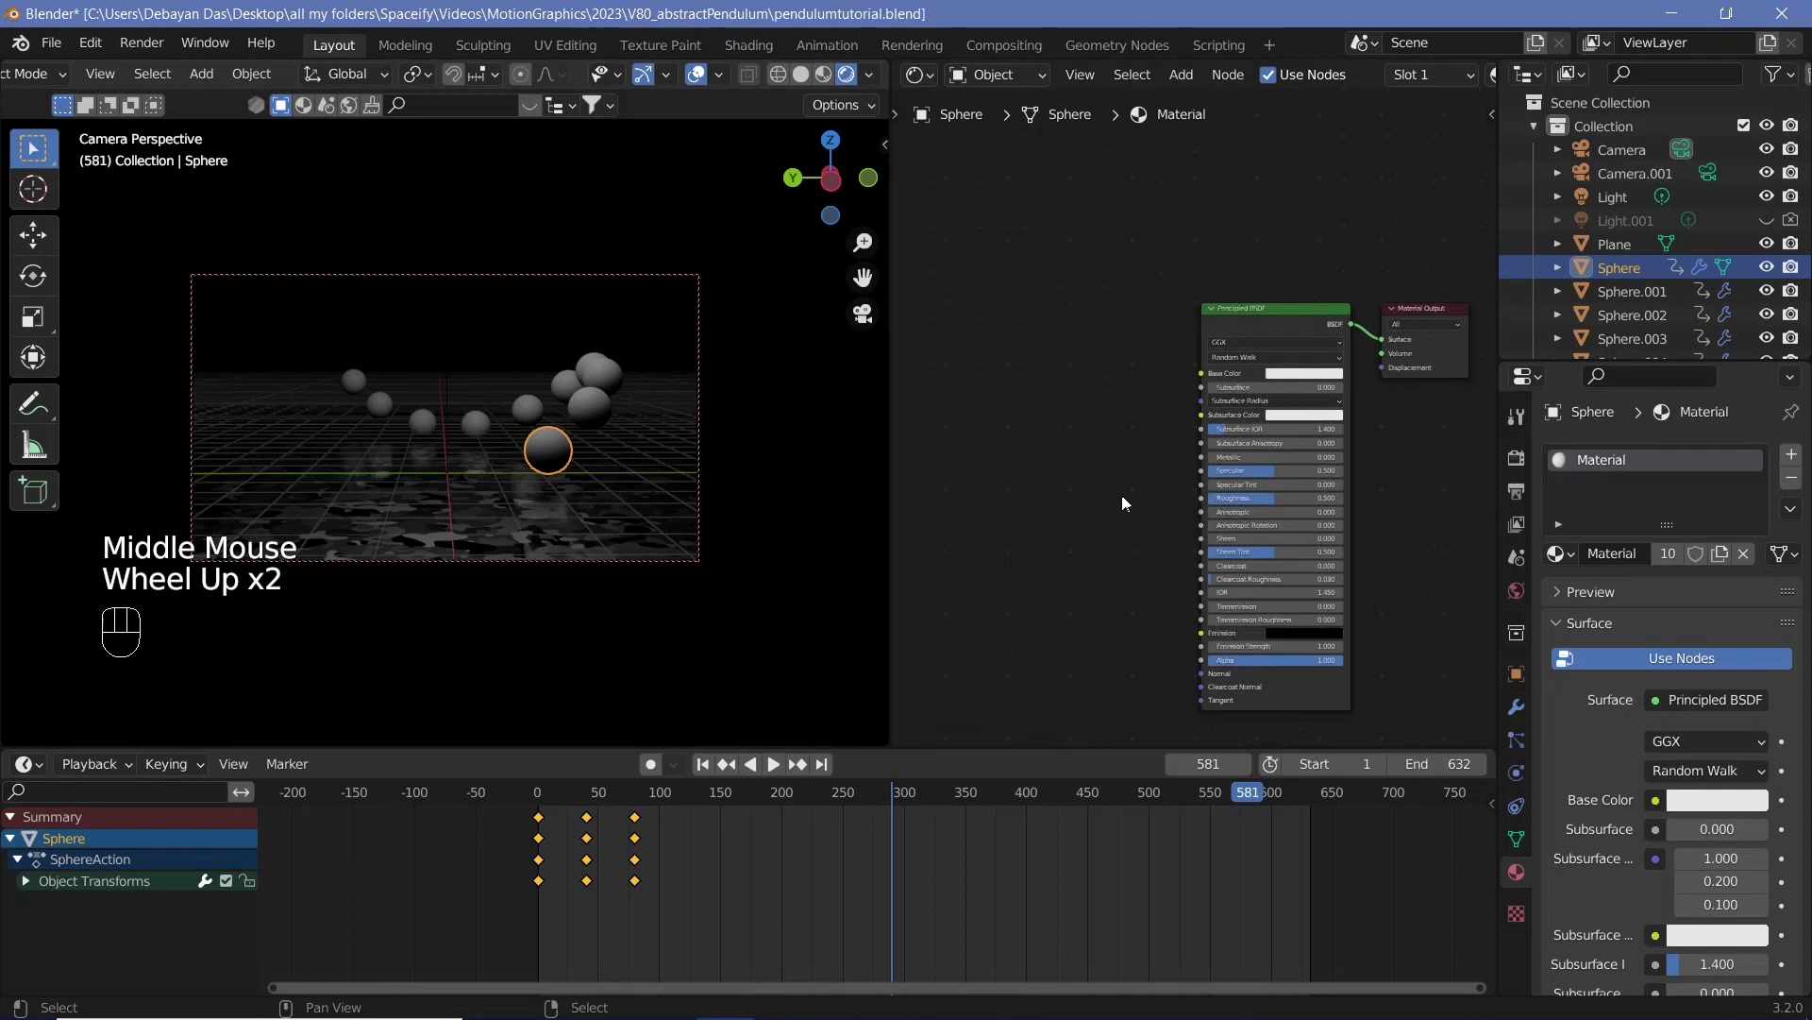
Step: Set the Principled BSDF Metallic to about 0.98 and Roughness to 0.289
middle_drag(1121, 493, 1180, 452)
scroll(1179, 452, up, 2)
drag(1333, 414, 1464, 411)
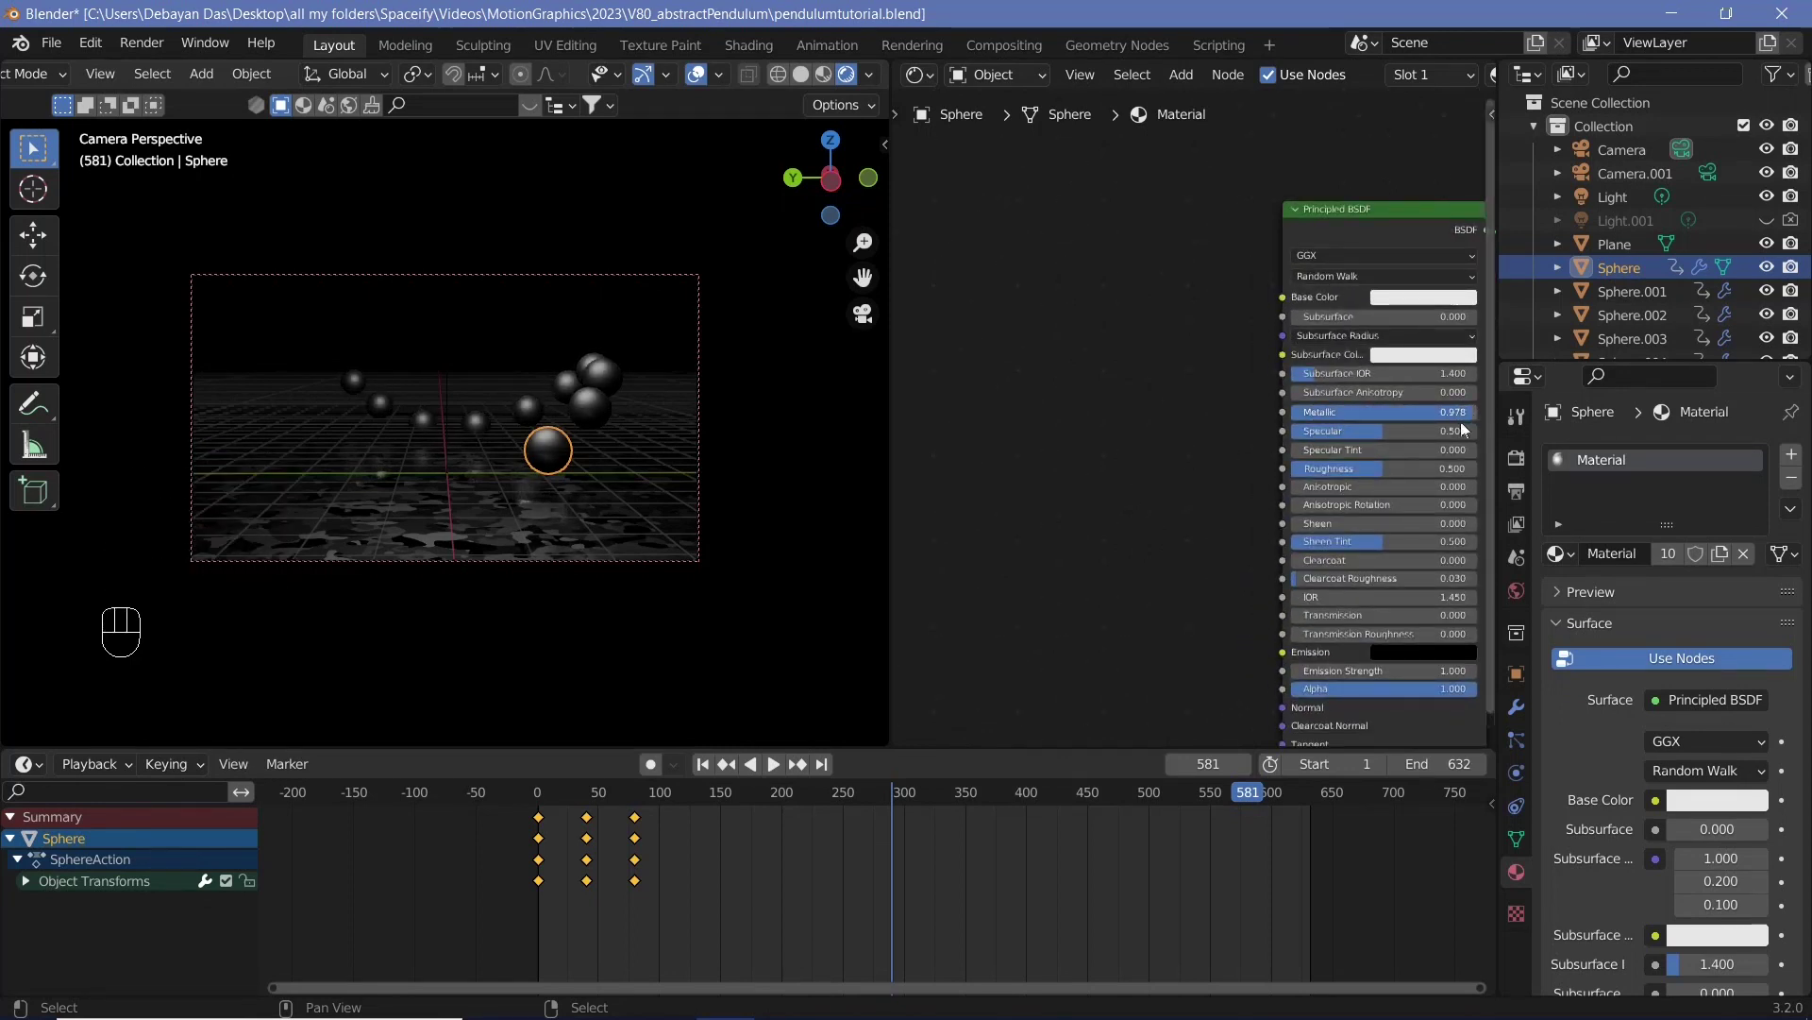
drag(1381, 469, 1353, 467)
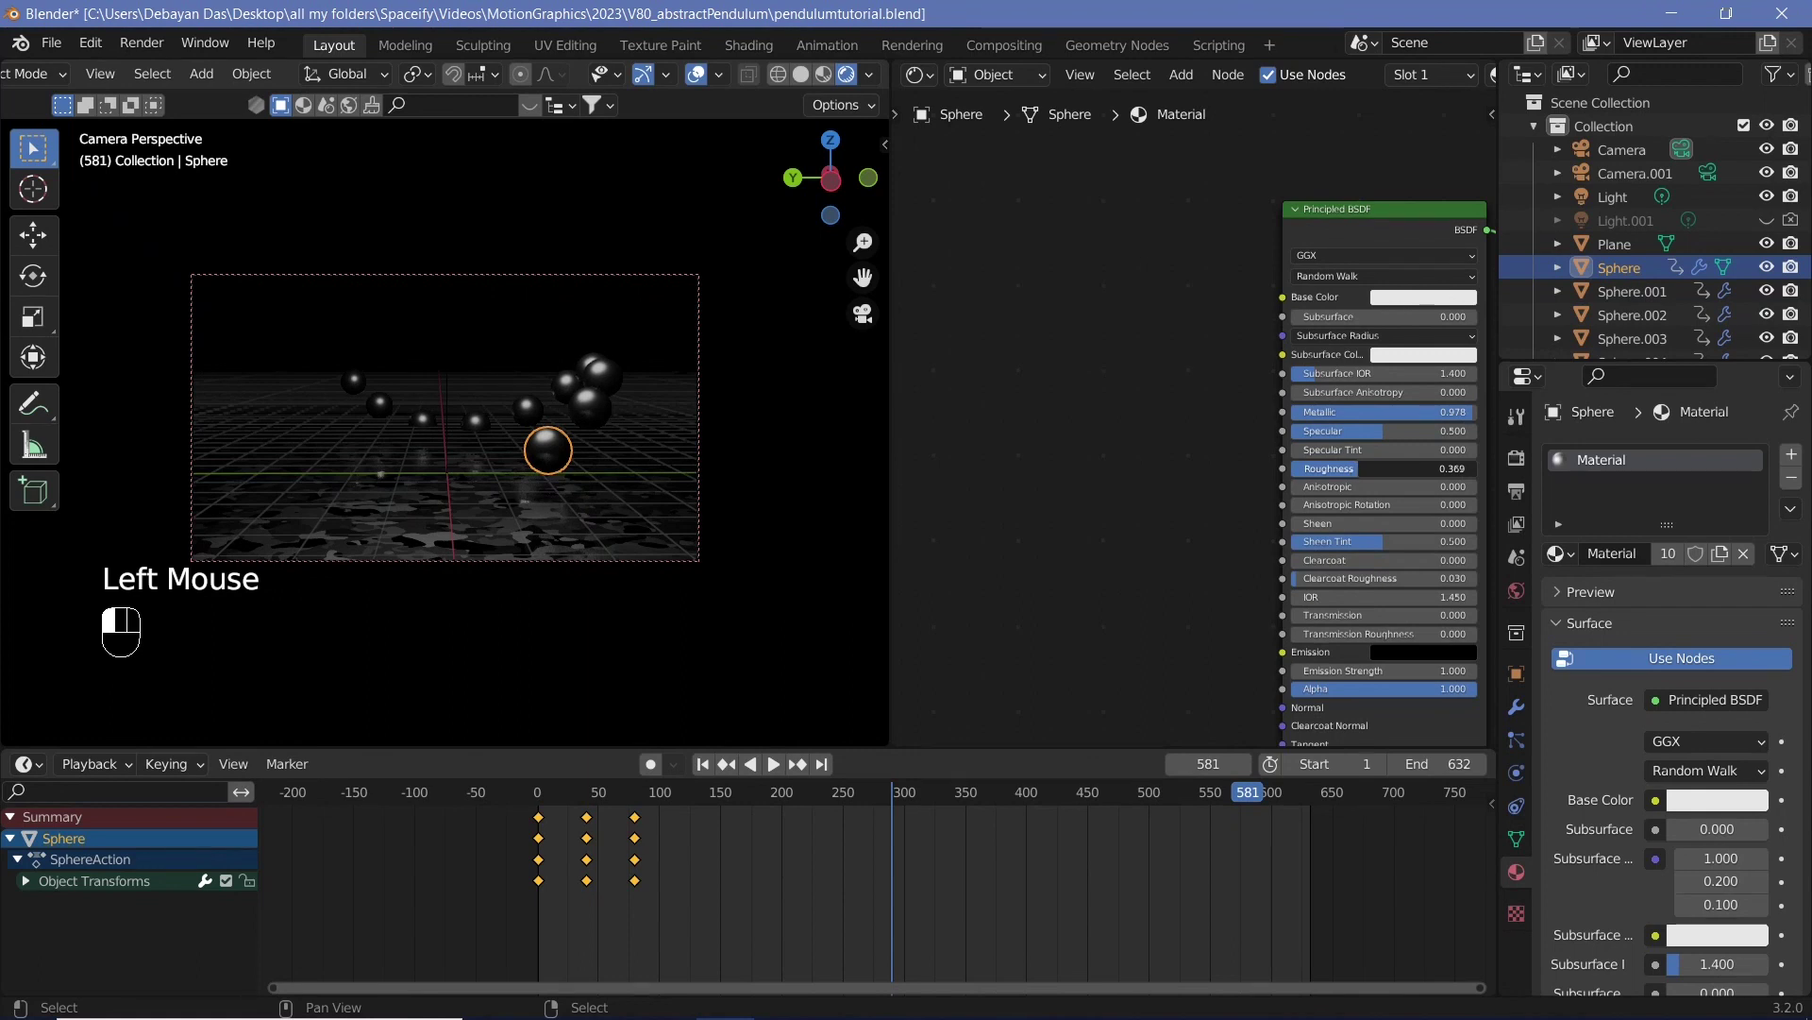
click(1382, 467)
drag(1381, 467, 1361, 468)
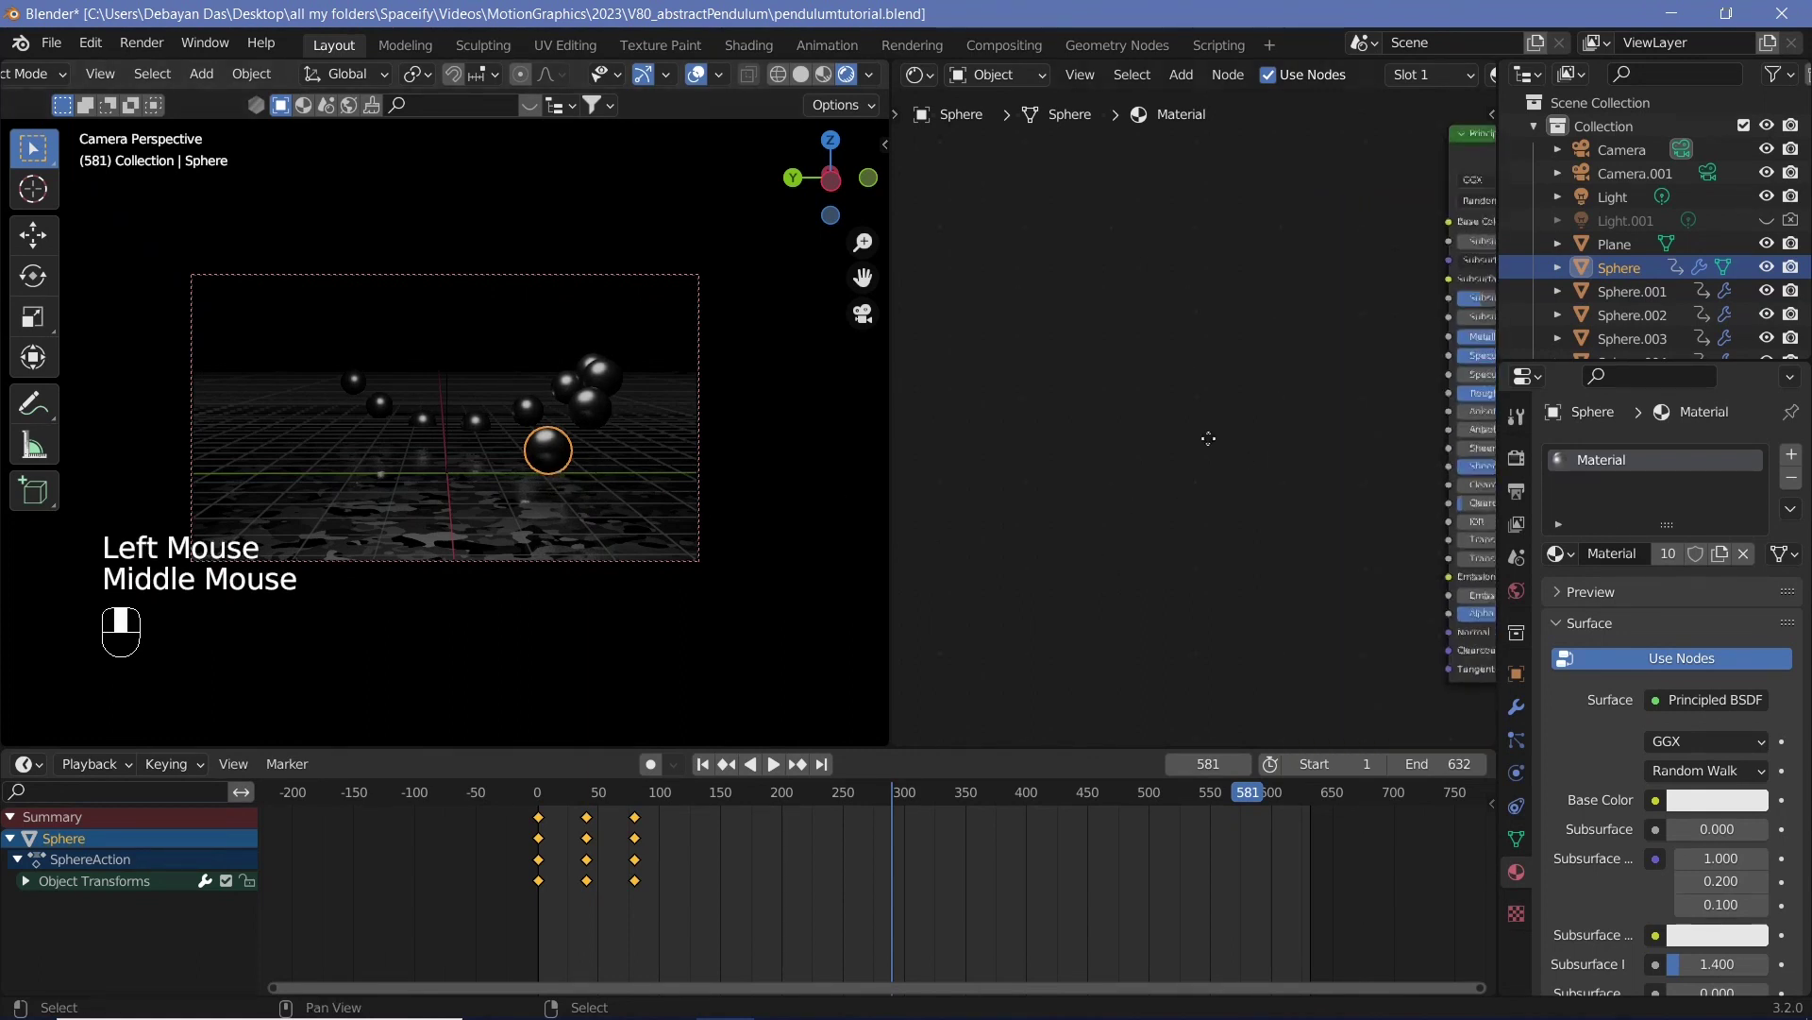
middle_drag(1388, 610, 1389, 514)
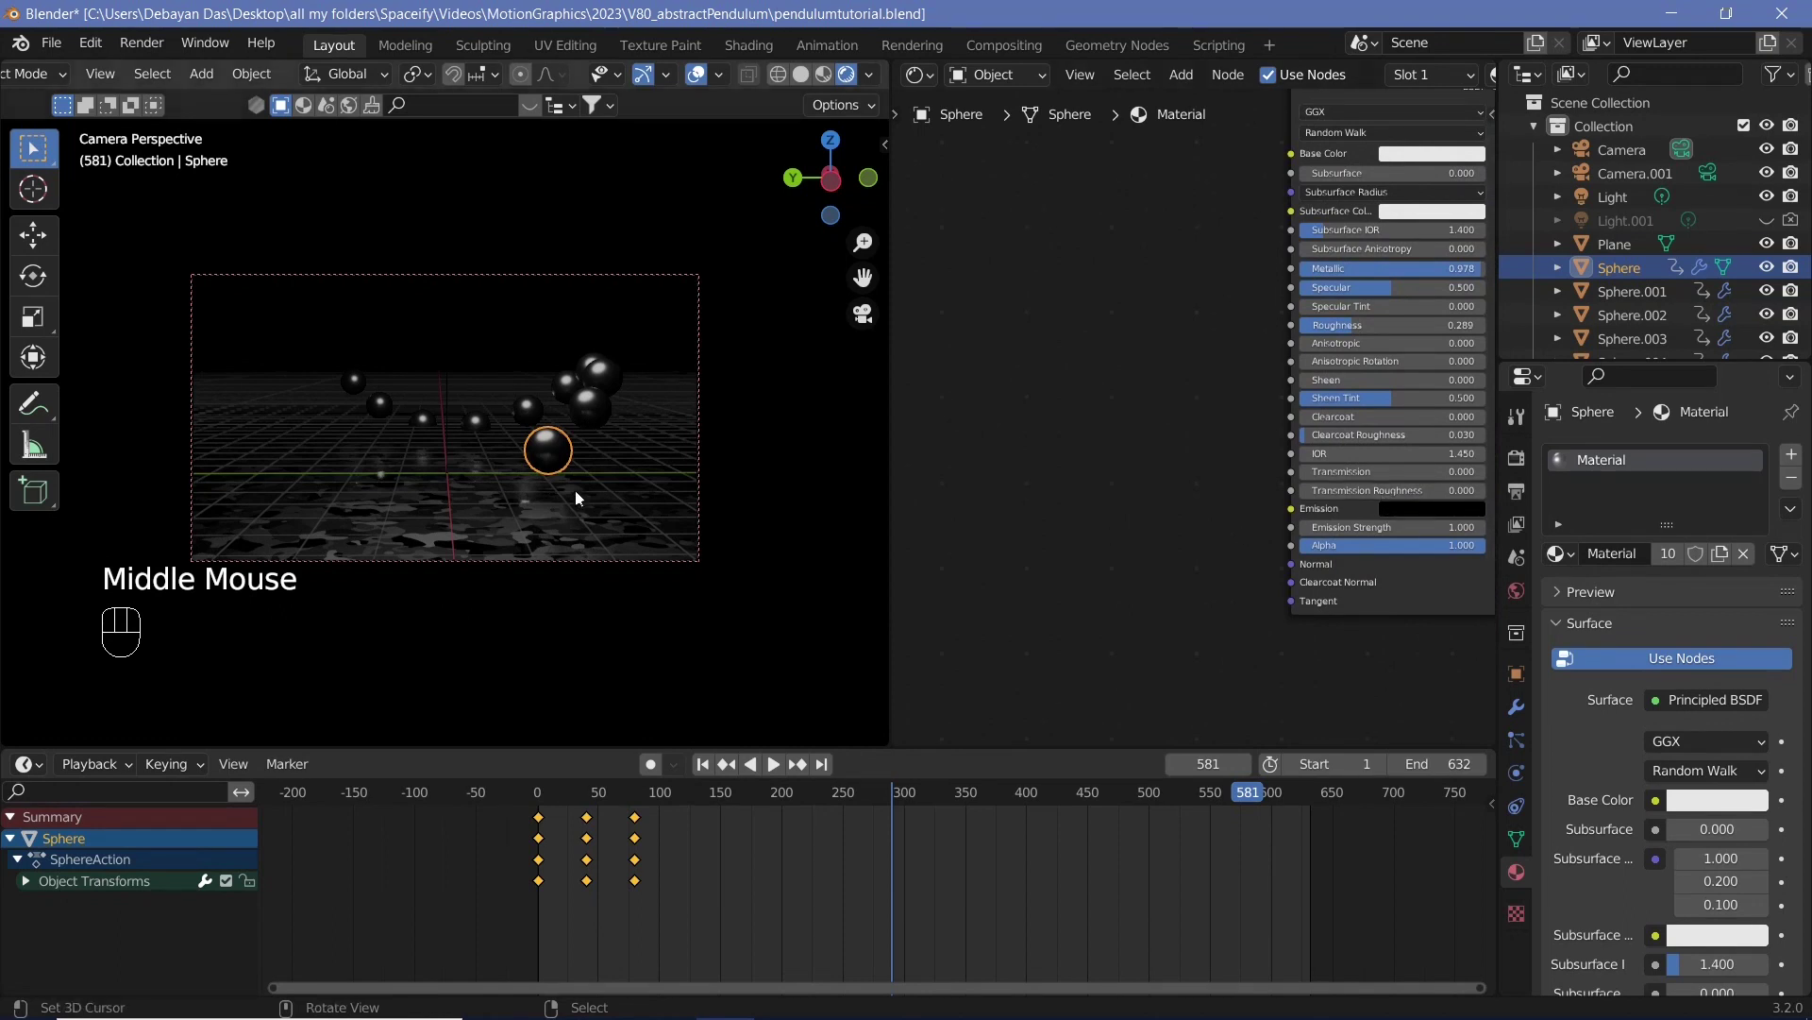
middle_drag(918, 446, 992, 438)
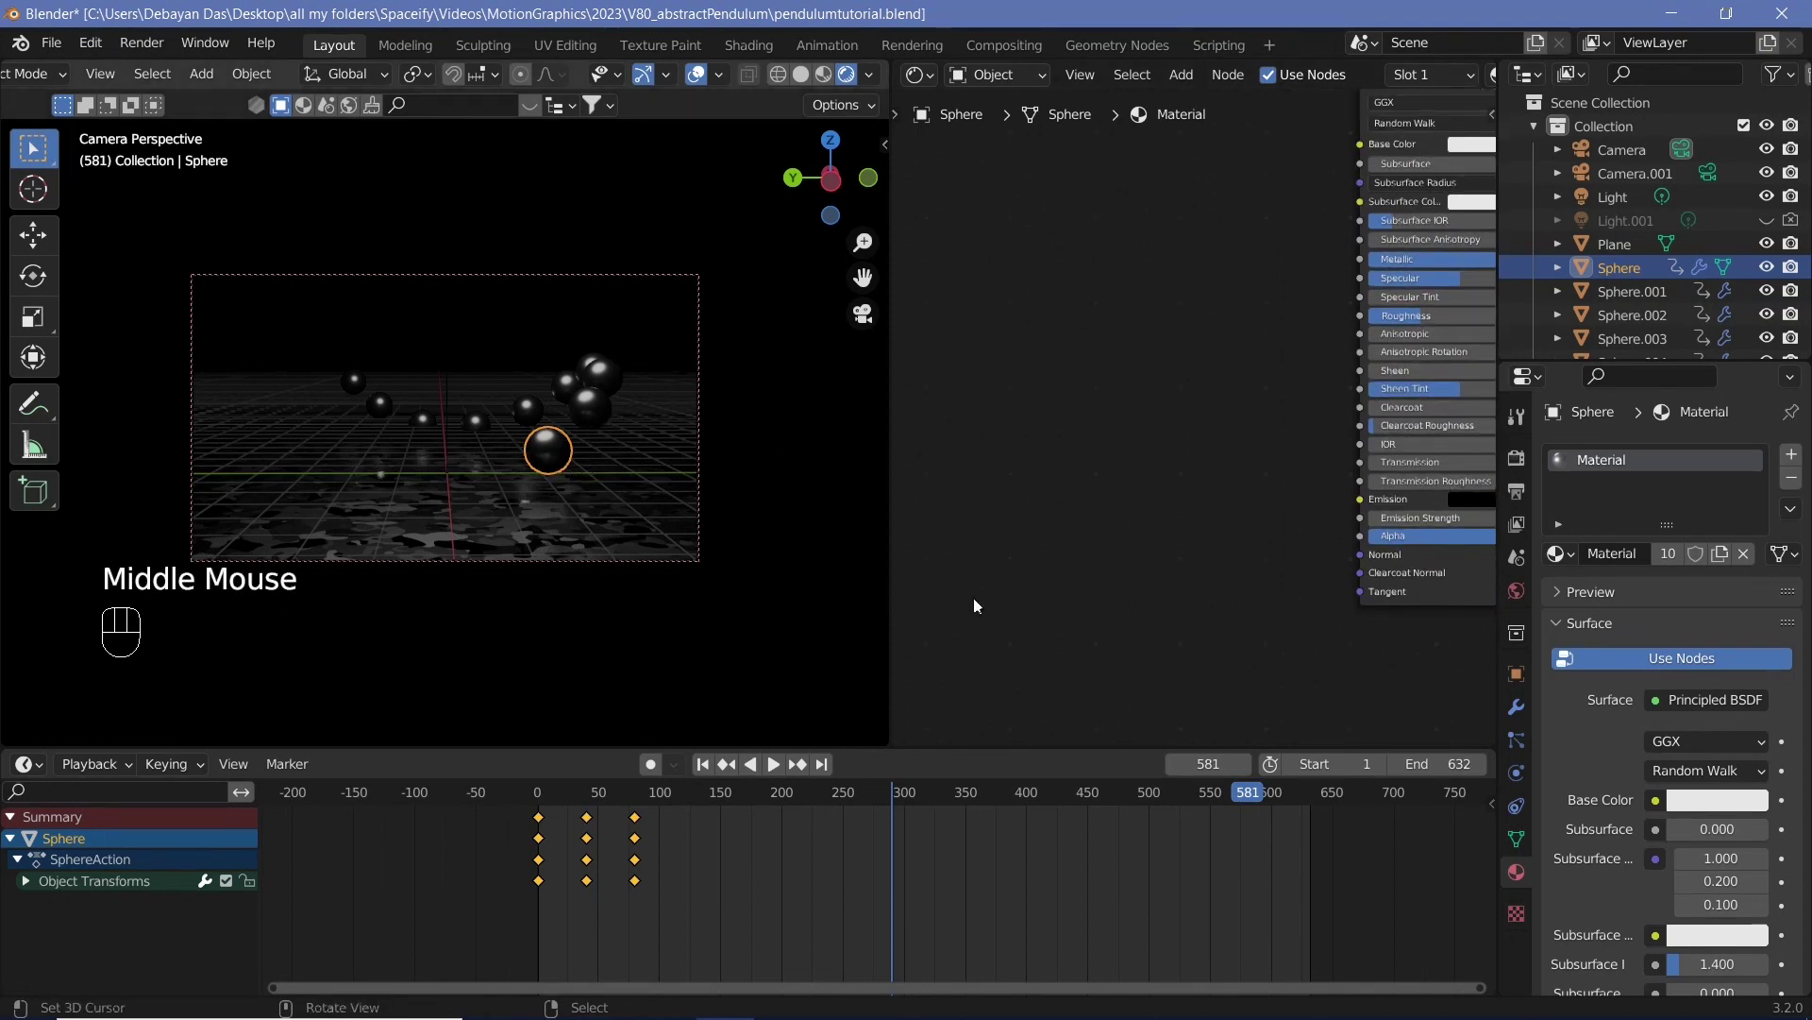
Step: Add Layer Weight and ColorRamp nodes, linking Facing into the ColorRamp Fac
key(shift+a)
text(layer)
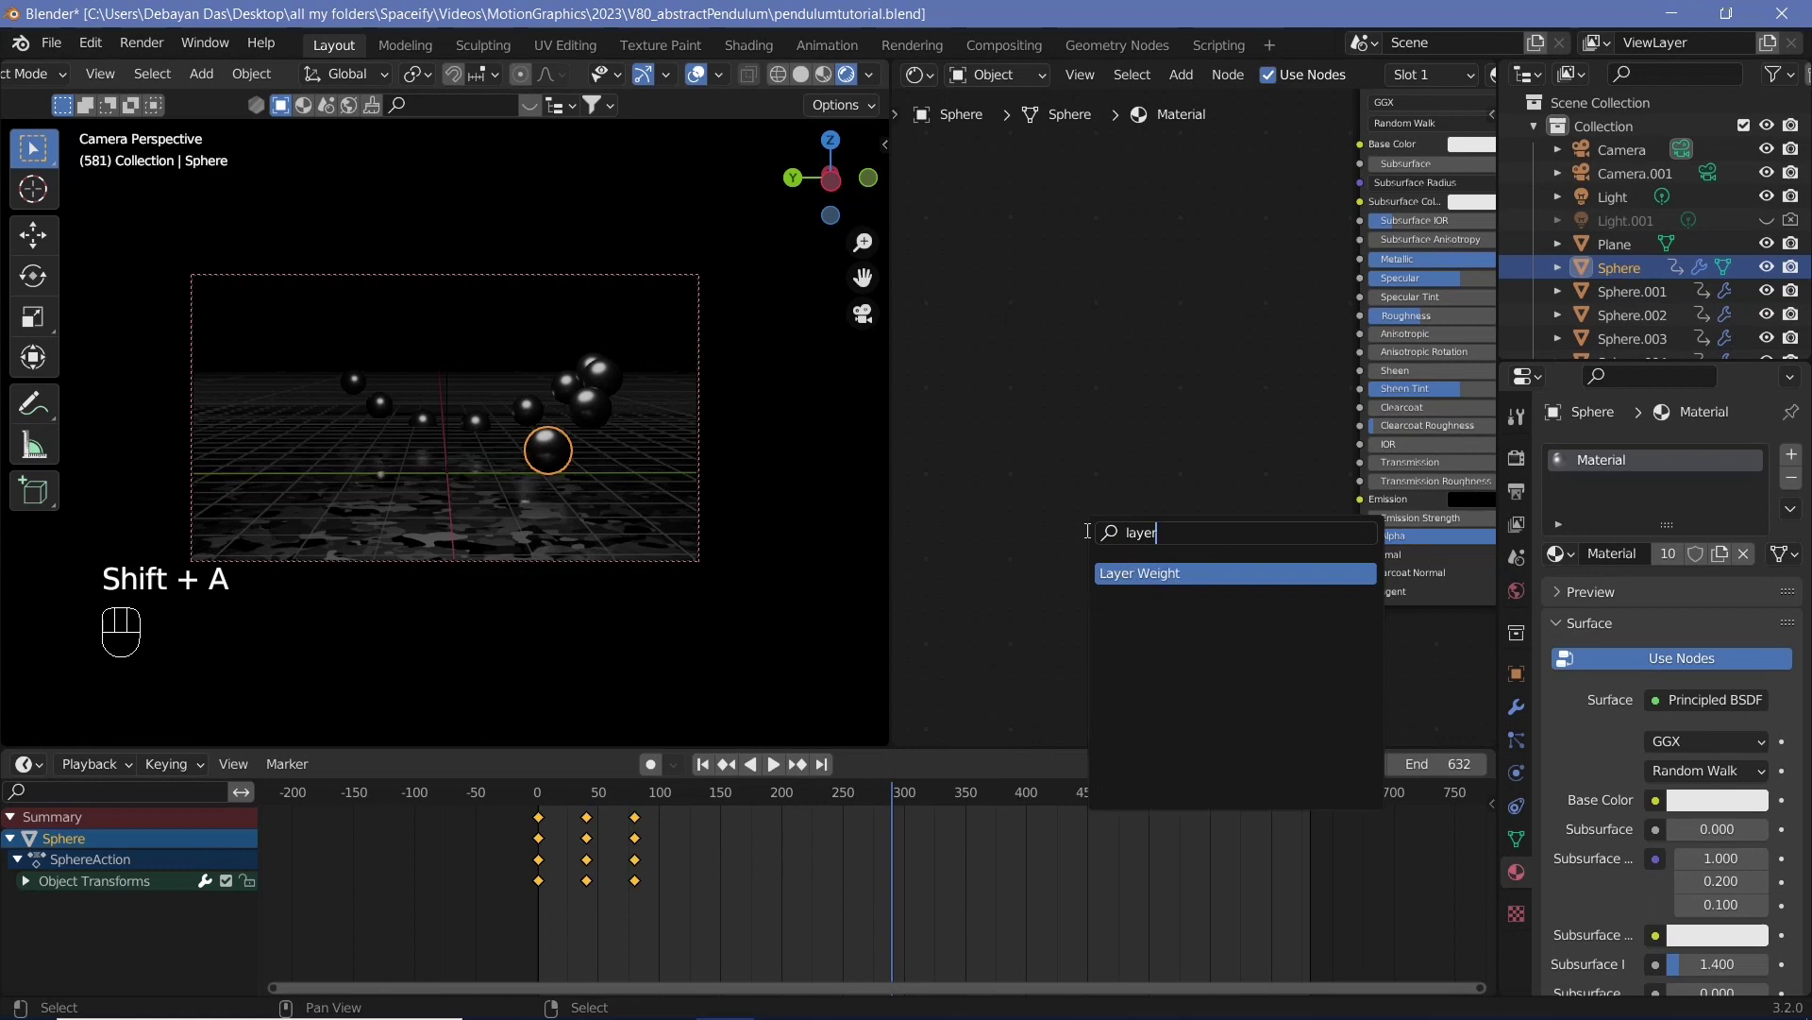
key(Return)
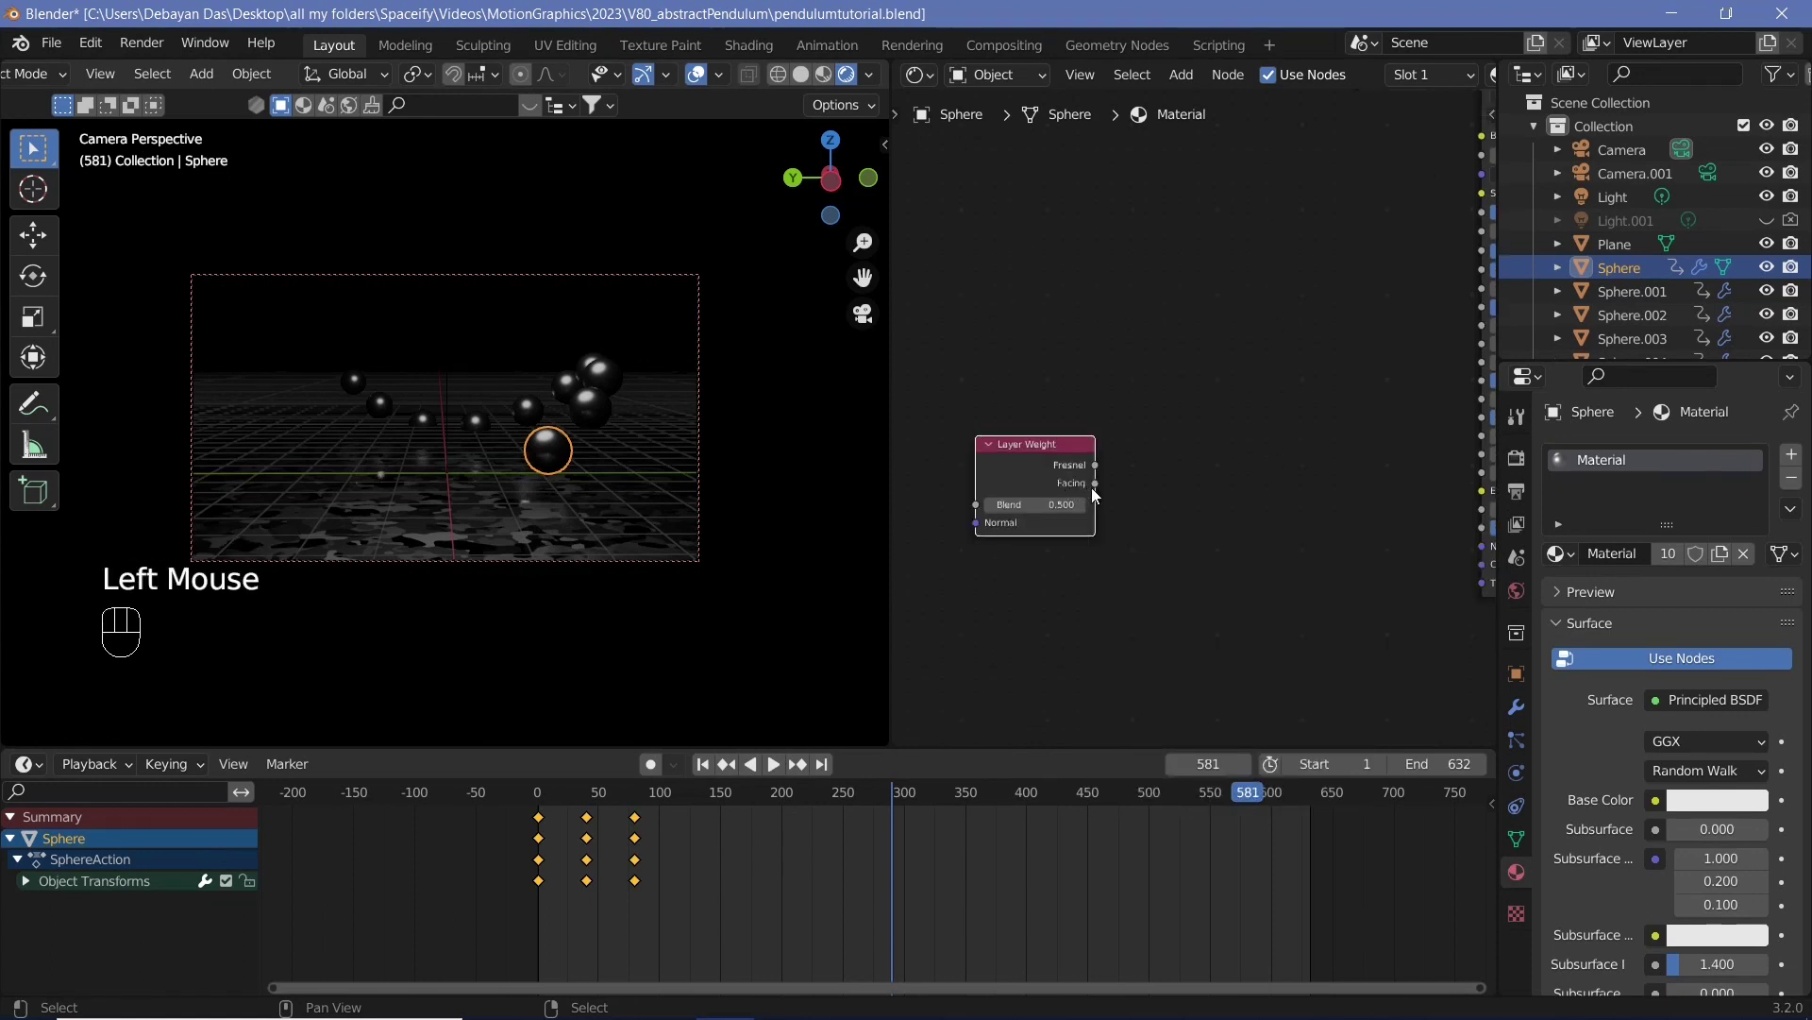
key(shift+a)
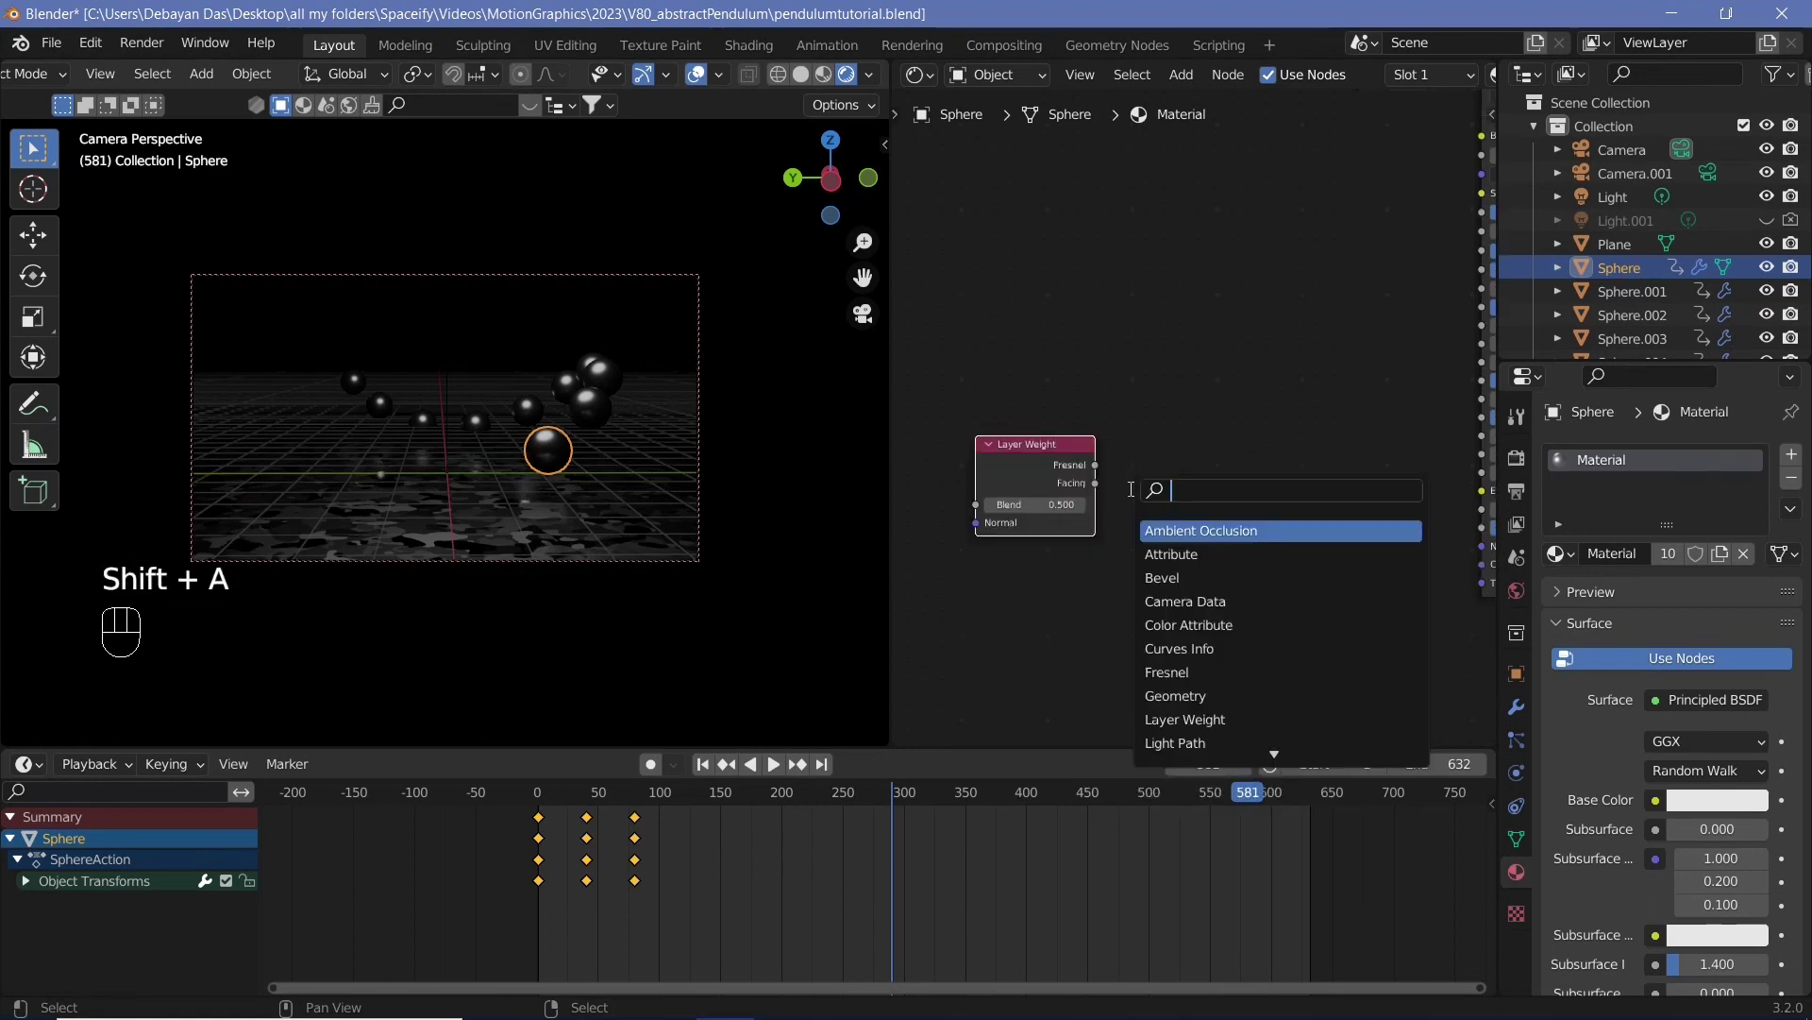
text(colo)
key(Return)
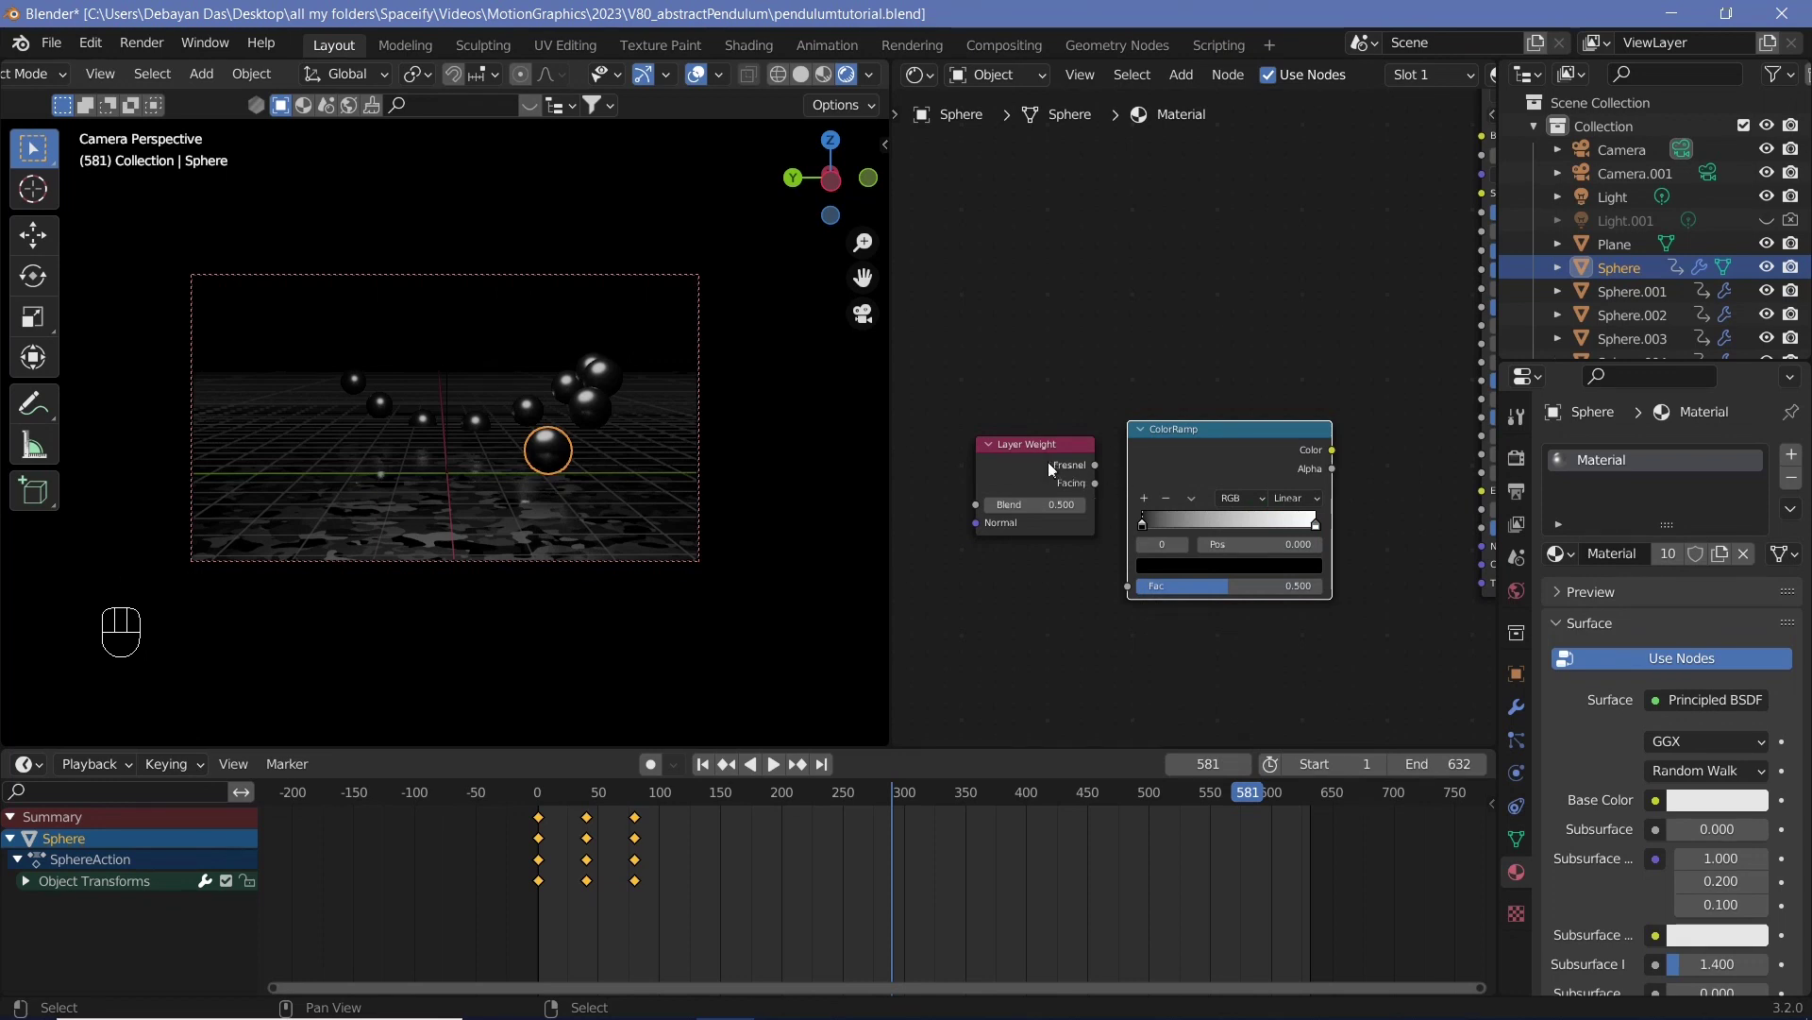
mouse_move(1048, 453)
mouse_down()
mouse_move(949, 461)
mouse_move(1129, 588)
mouse_move(1212, 526)
mouse_move(1276, 526)
mouse_up()
Step: Link the ColorRamp to Emission, with Layer Weight Blend 0.7 and the black stop at 0.633
drag(1331, 449, 1273, 488)
middle_drag(1076, 509, 1175, 397)
drag(1120, 404, 1104, 403)
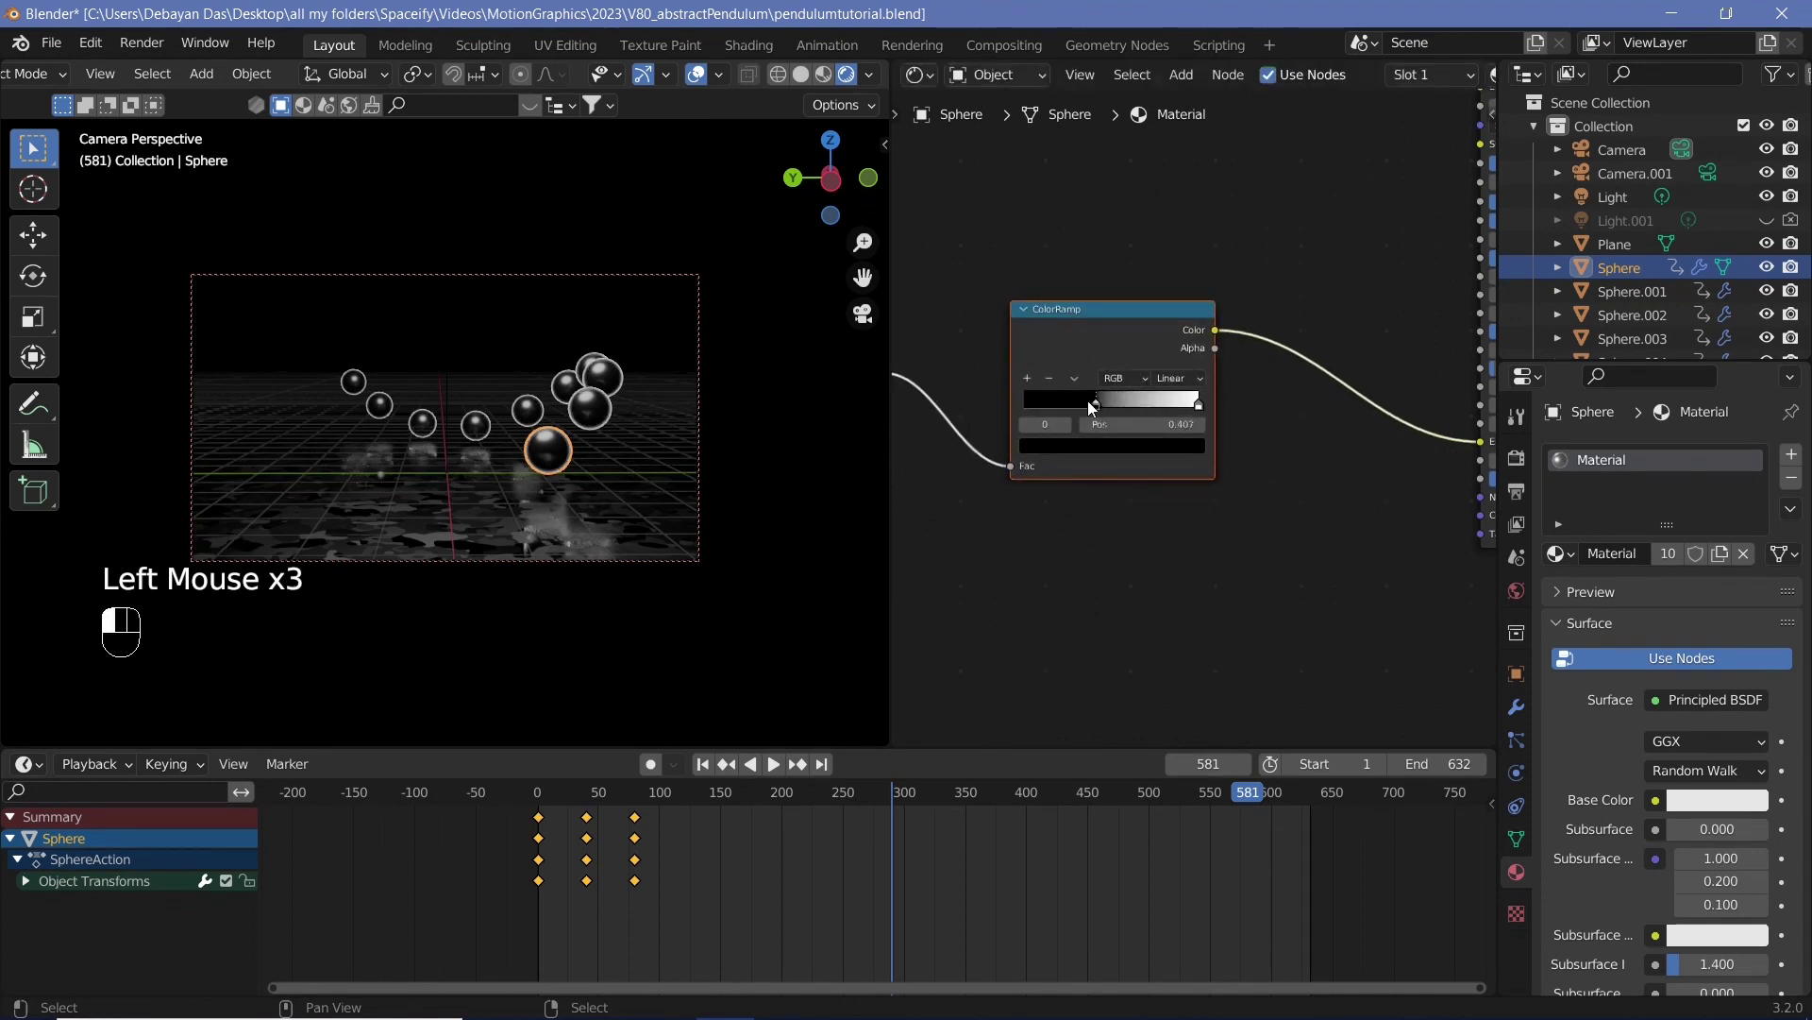
middle_drag(1076, 426, 1289, 473)
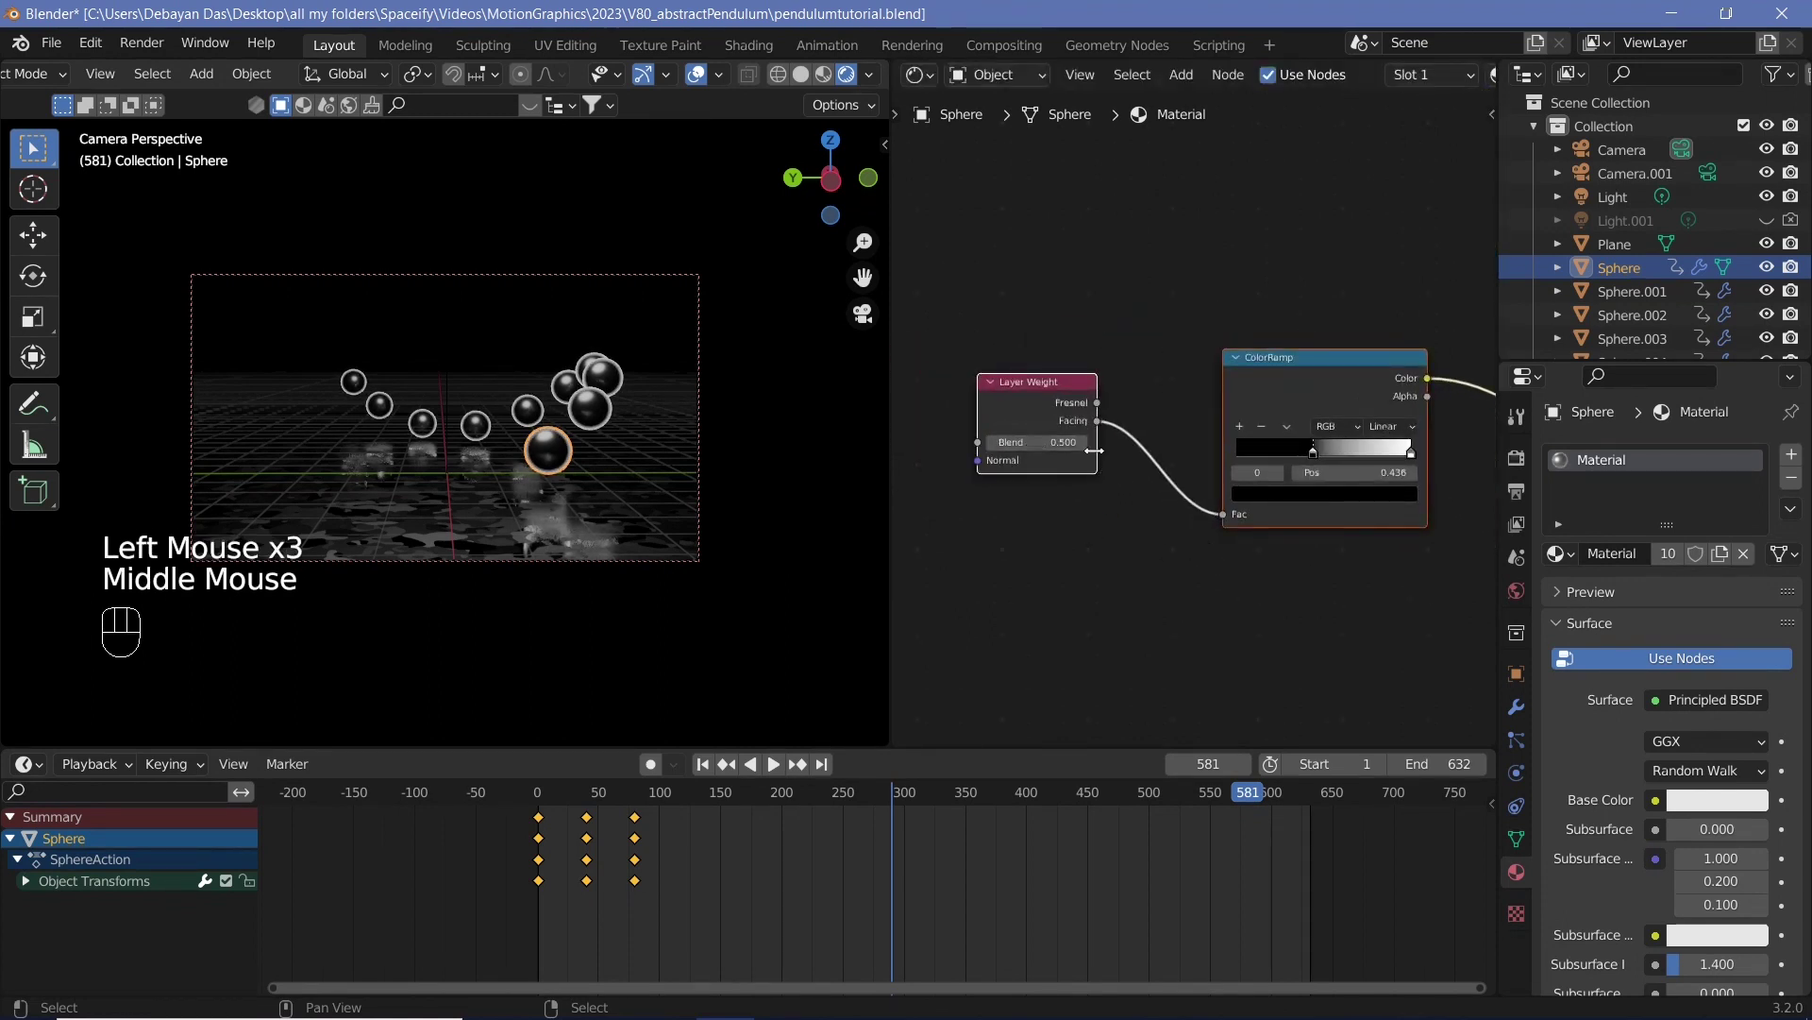
drag(1038, 444, 1078, 443)
drag(1312, 450, 1345, 451)
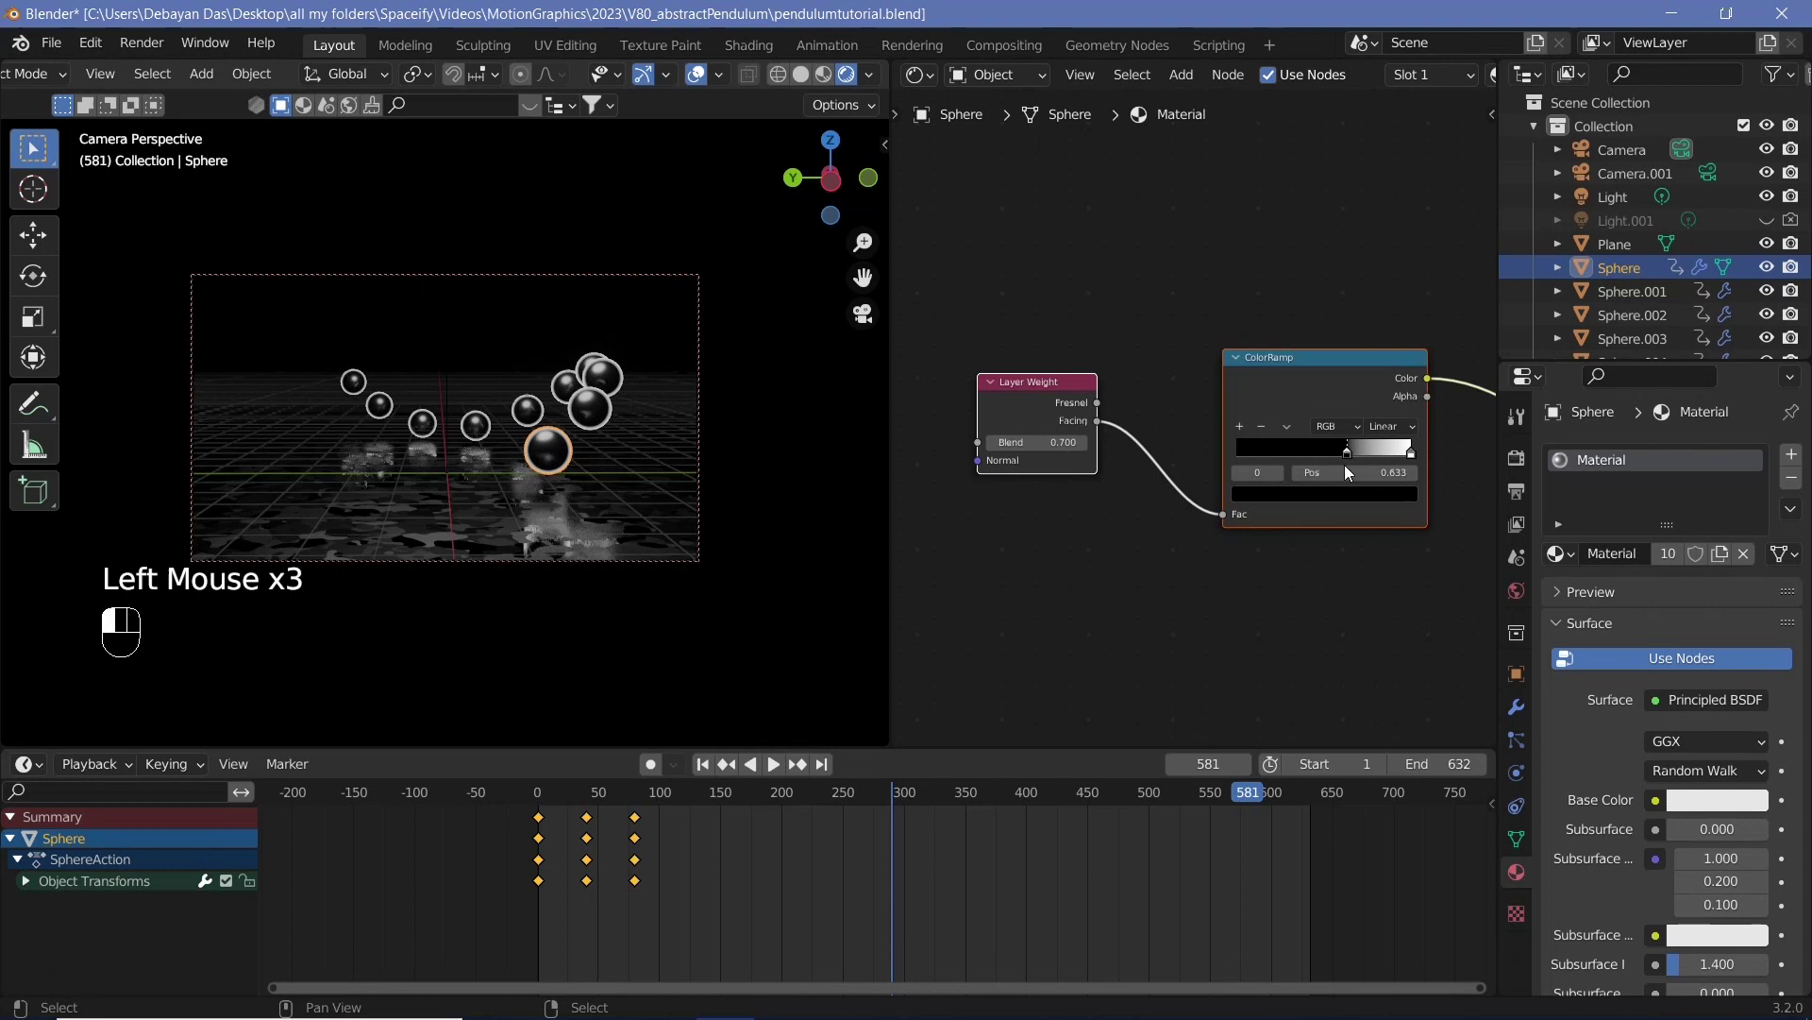
middle_drag(1275, 283, 1041, 266)
scroll(559, 497, down, 1)
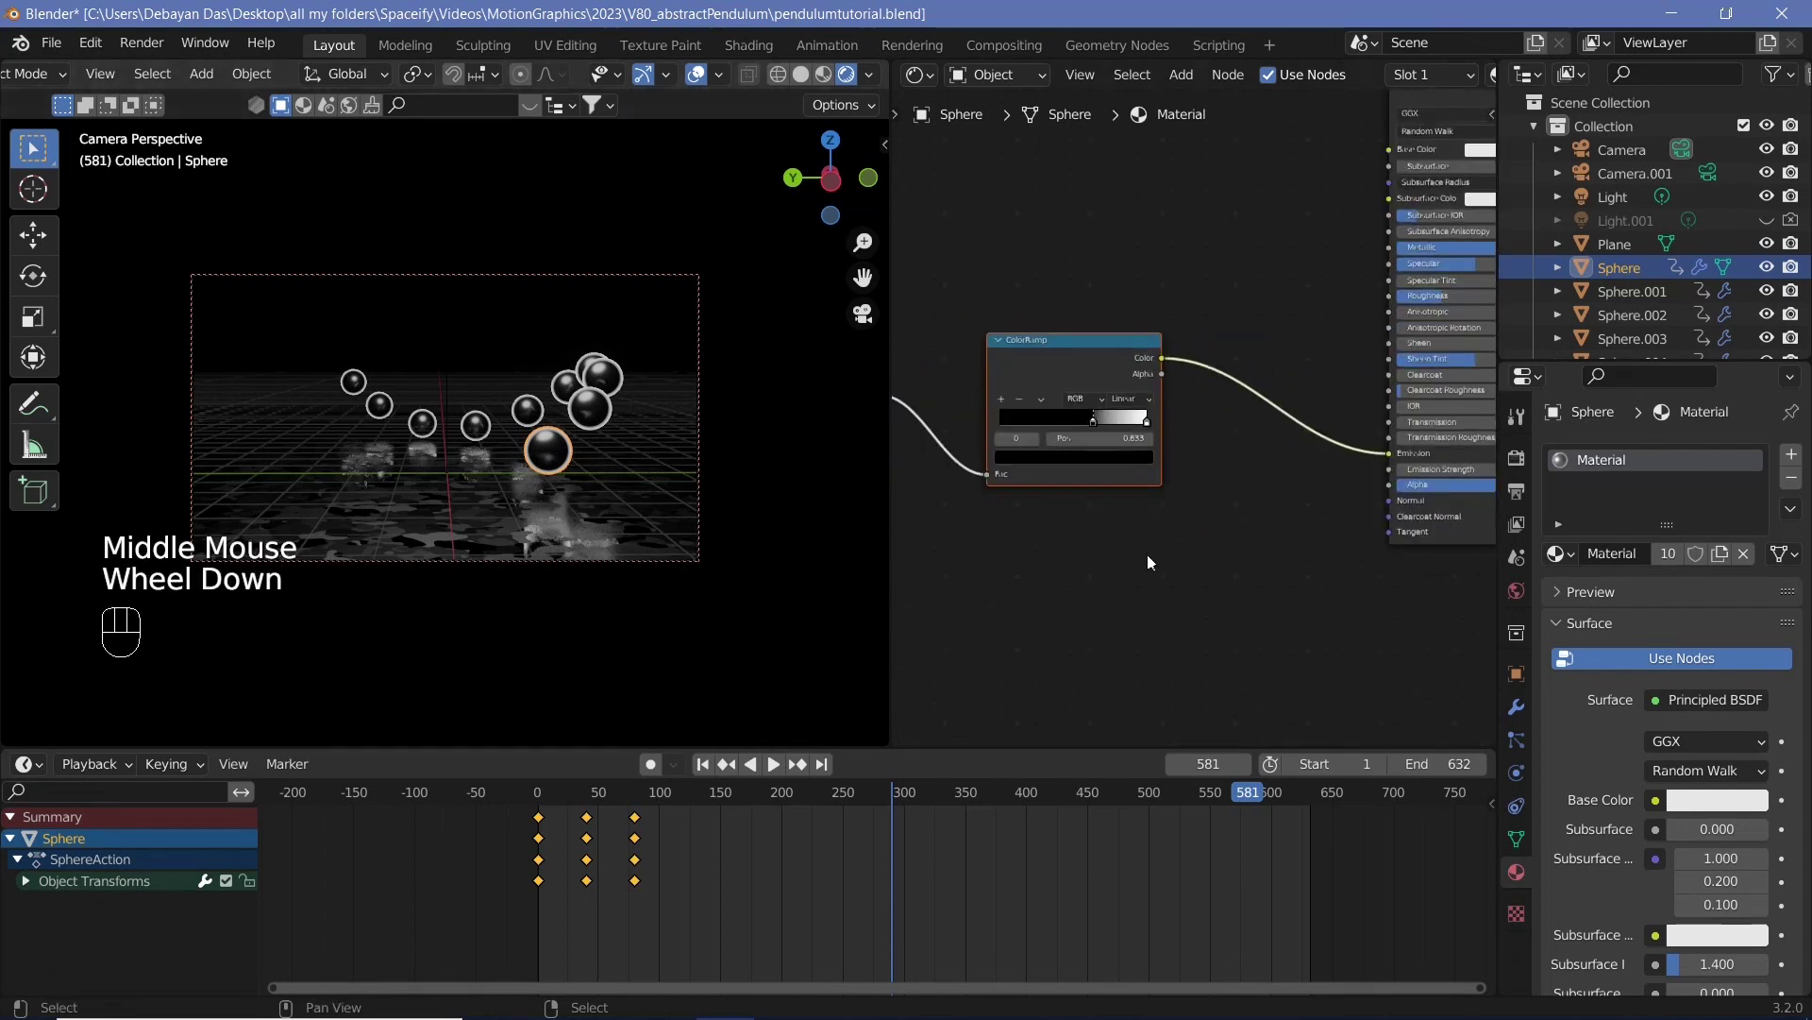
Step: Insert a MixRGB node on the ColorRamp–Emission link and set its blend mode to Darken
key(shift+a)
text(mix)
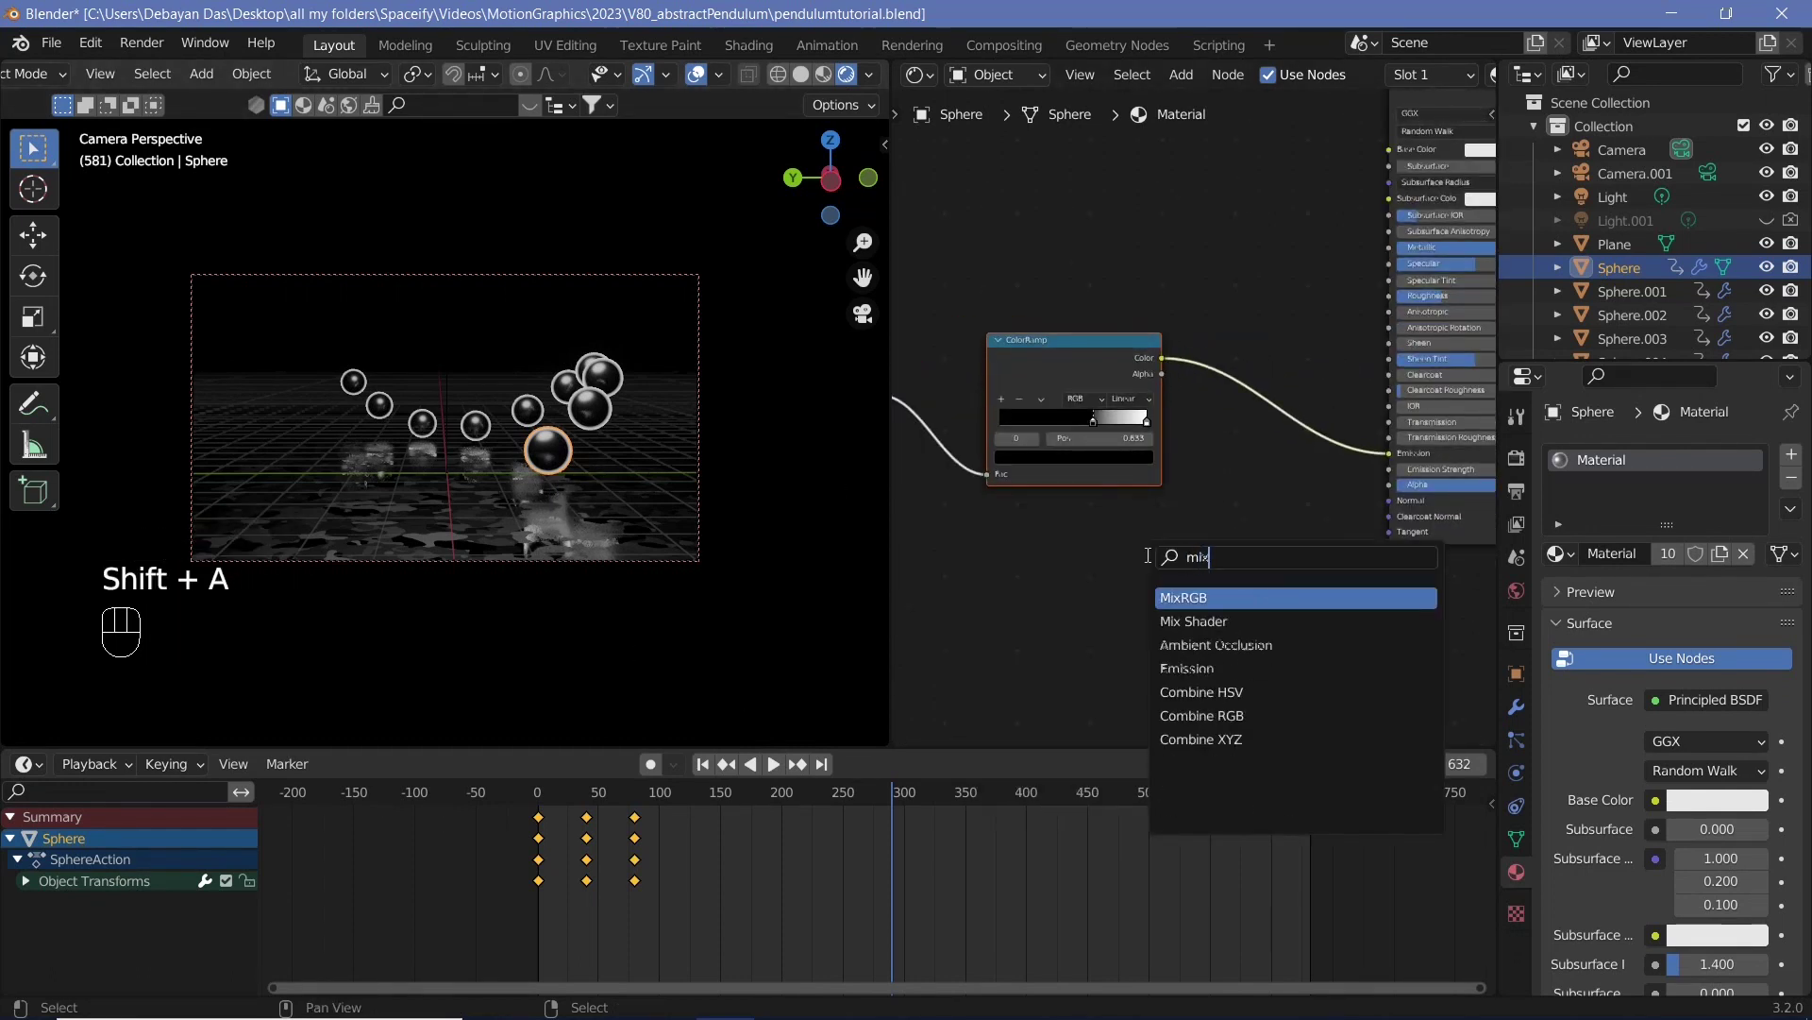
key(Return)
click(1264, 505)
scroll(1265, 504, up, 3)
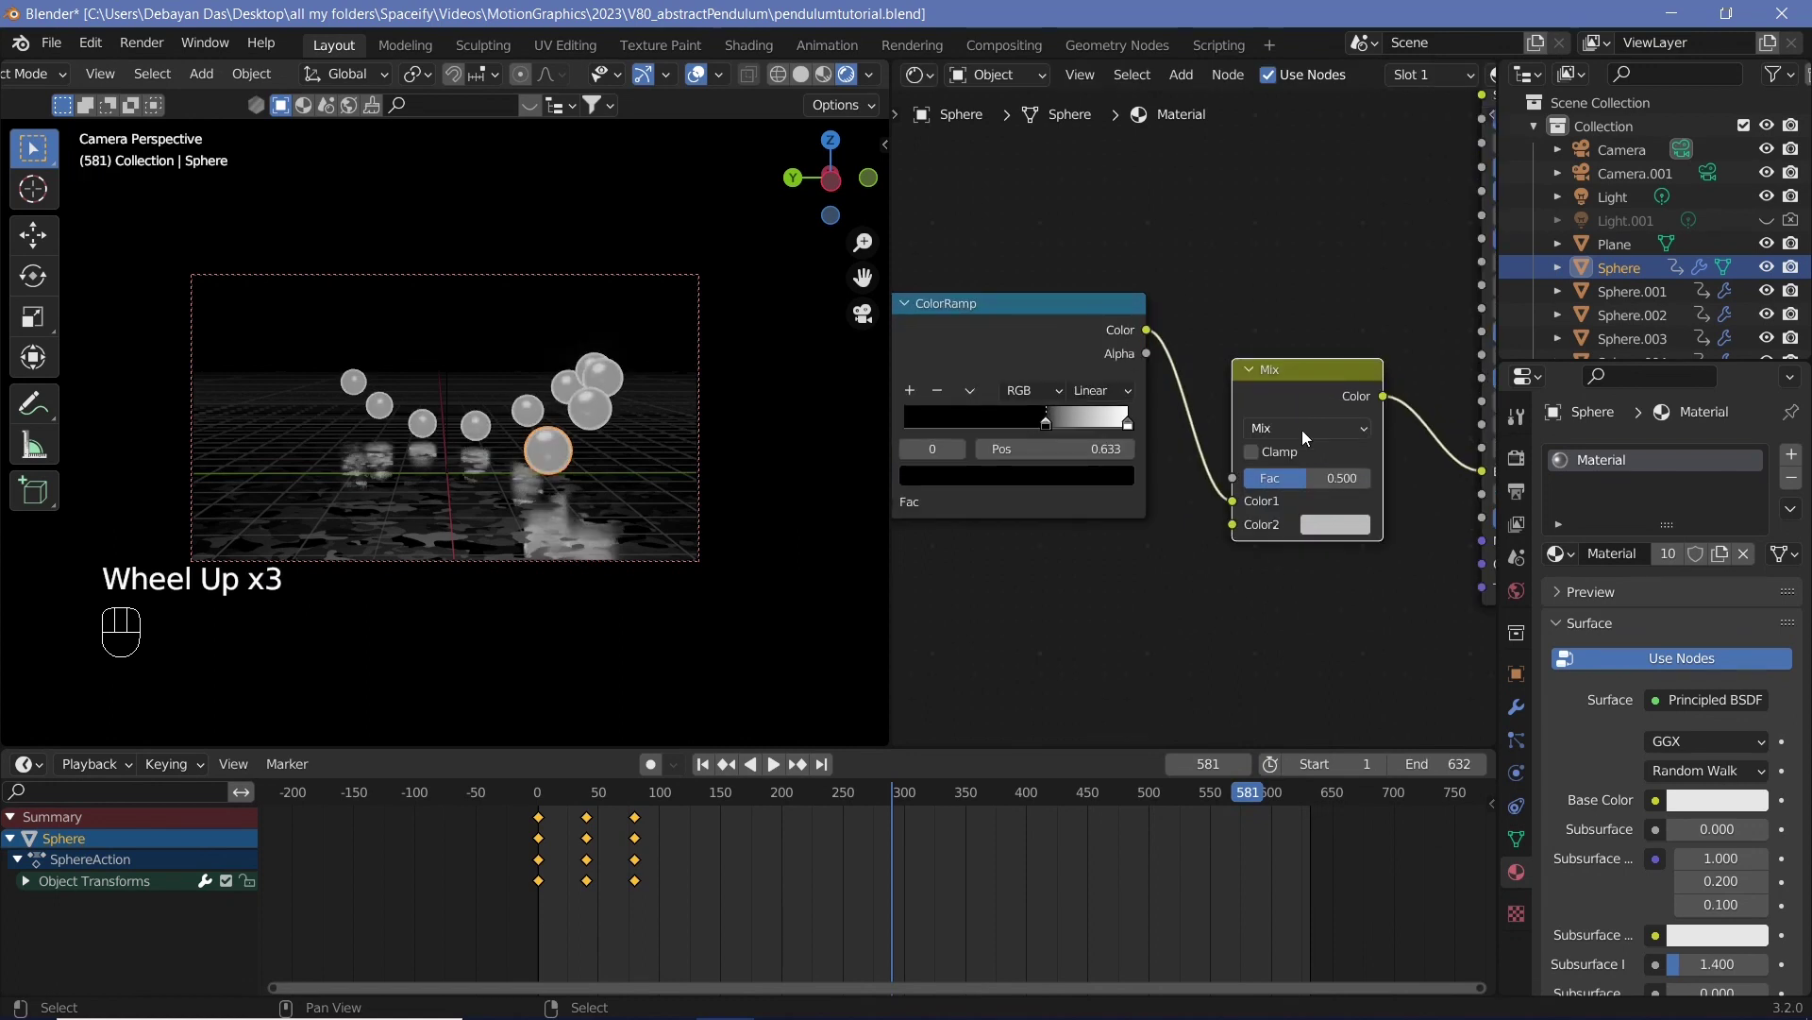
click(1302, 429)
click(1281, 486)
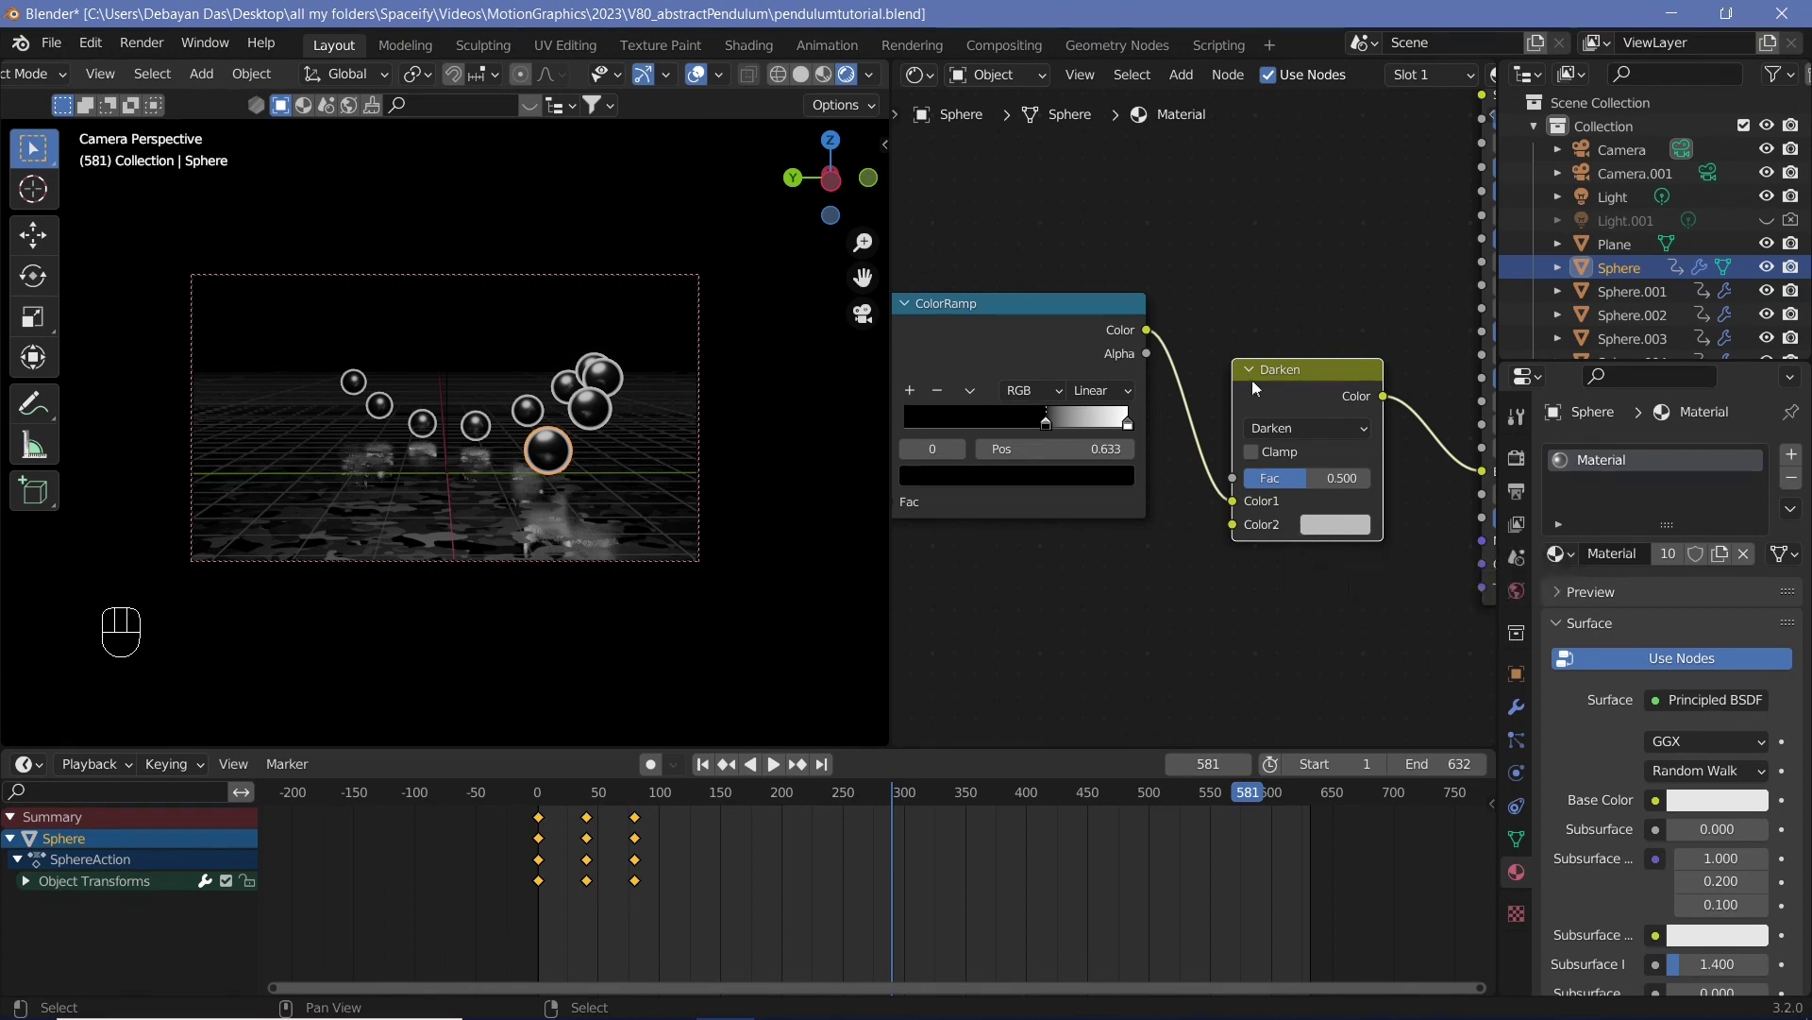
drag(1252, 381, 1257, 416)
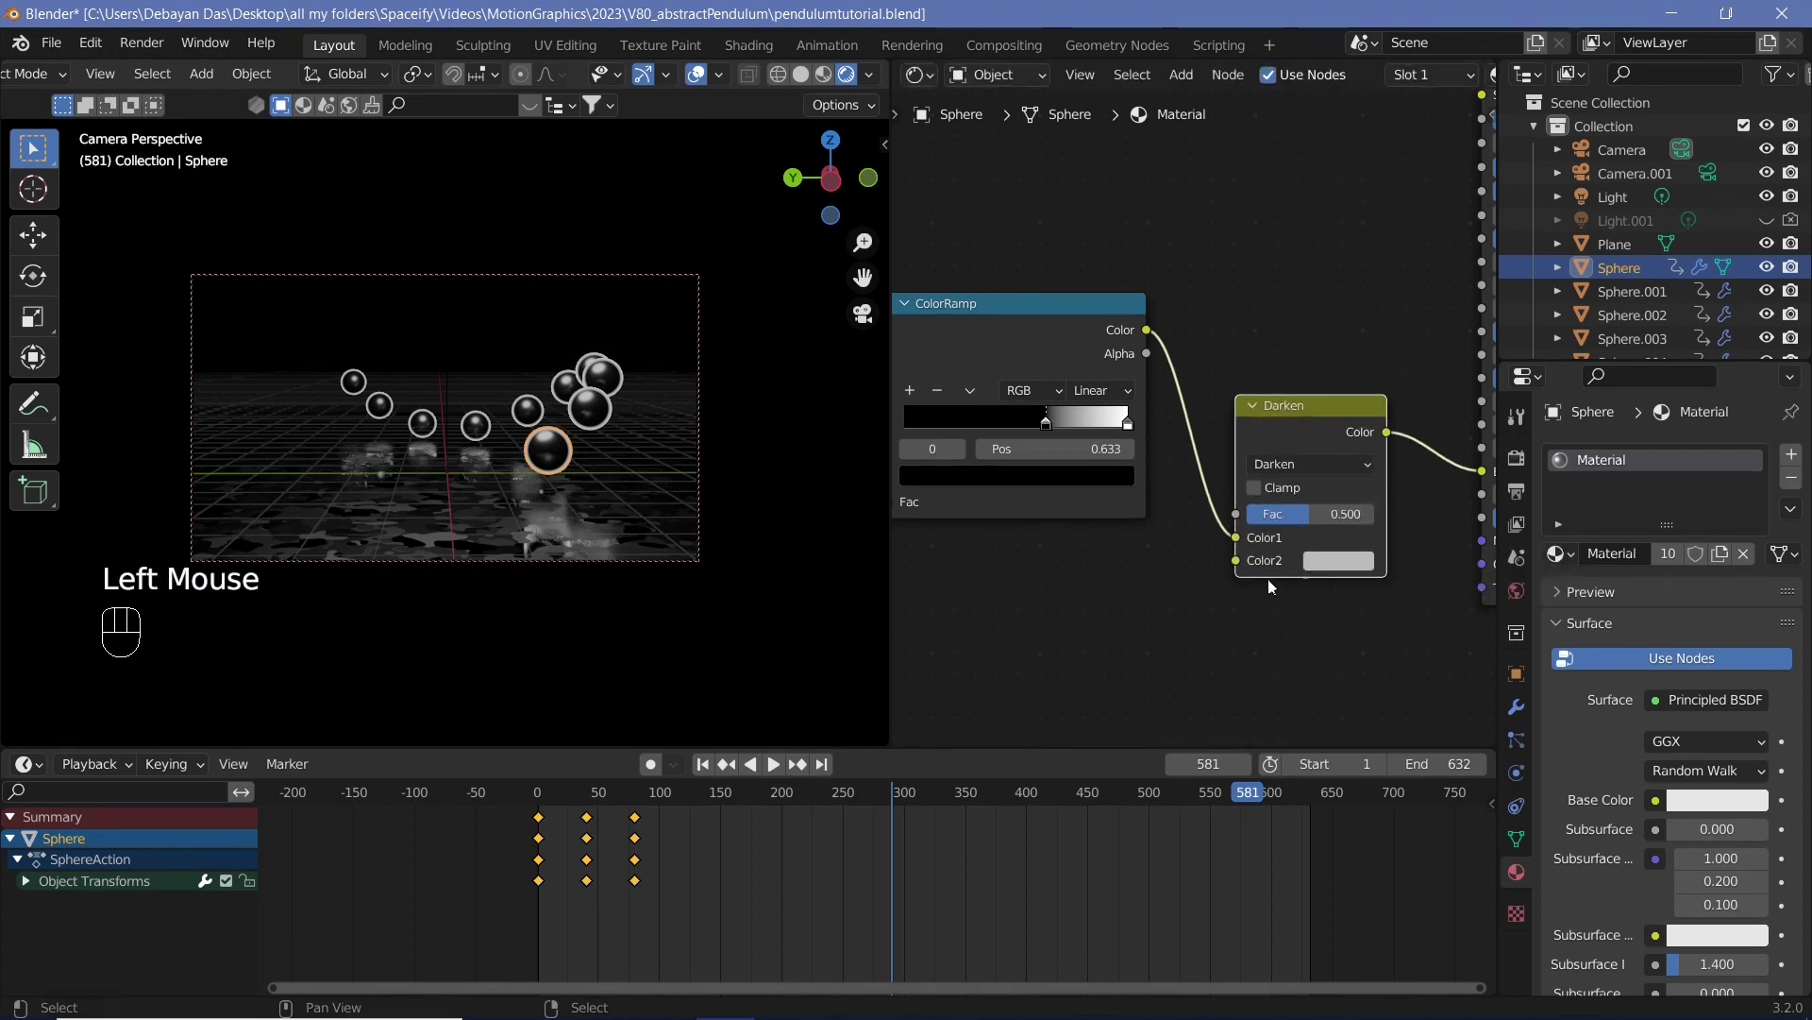
Step: Add a Gradient Texture node below the Layer Weight node
middle_drag(1137, 639, 1154, 630)
key(shift+a)
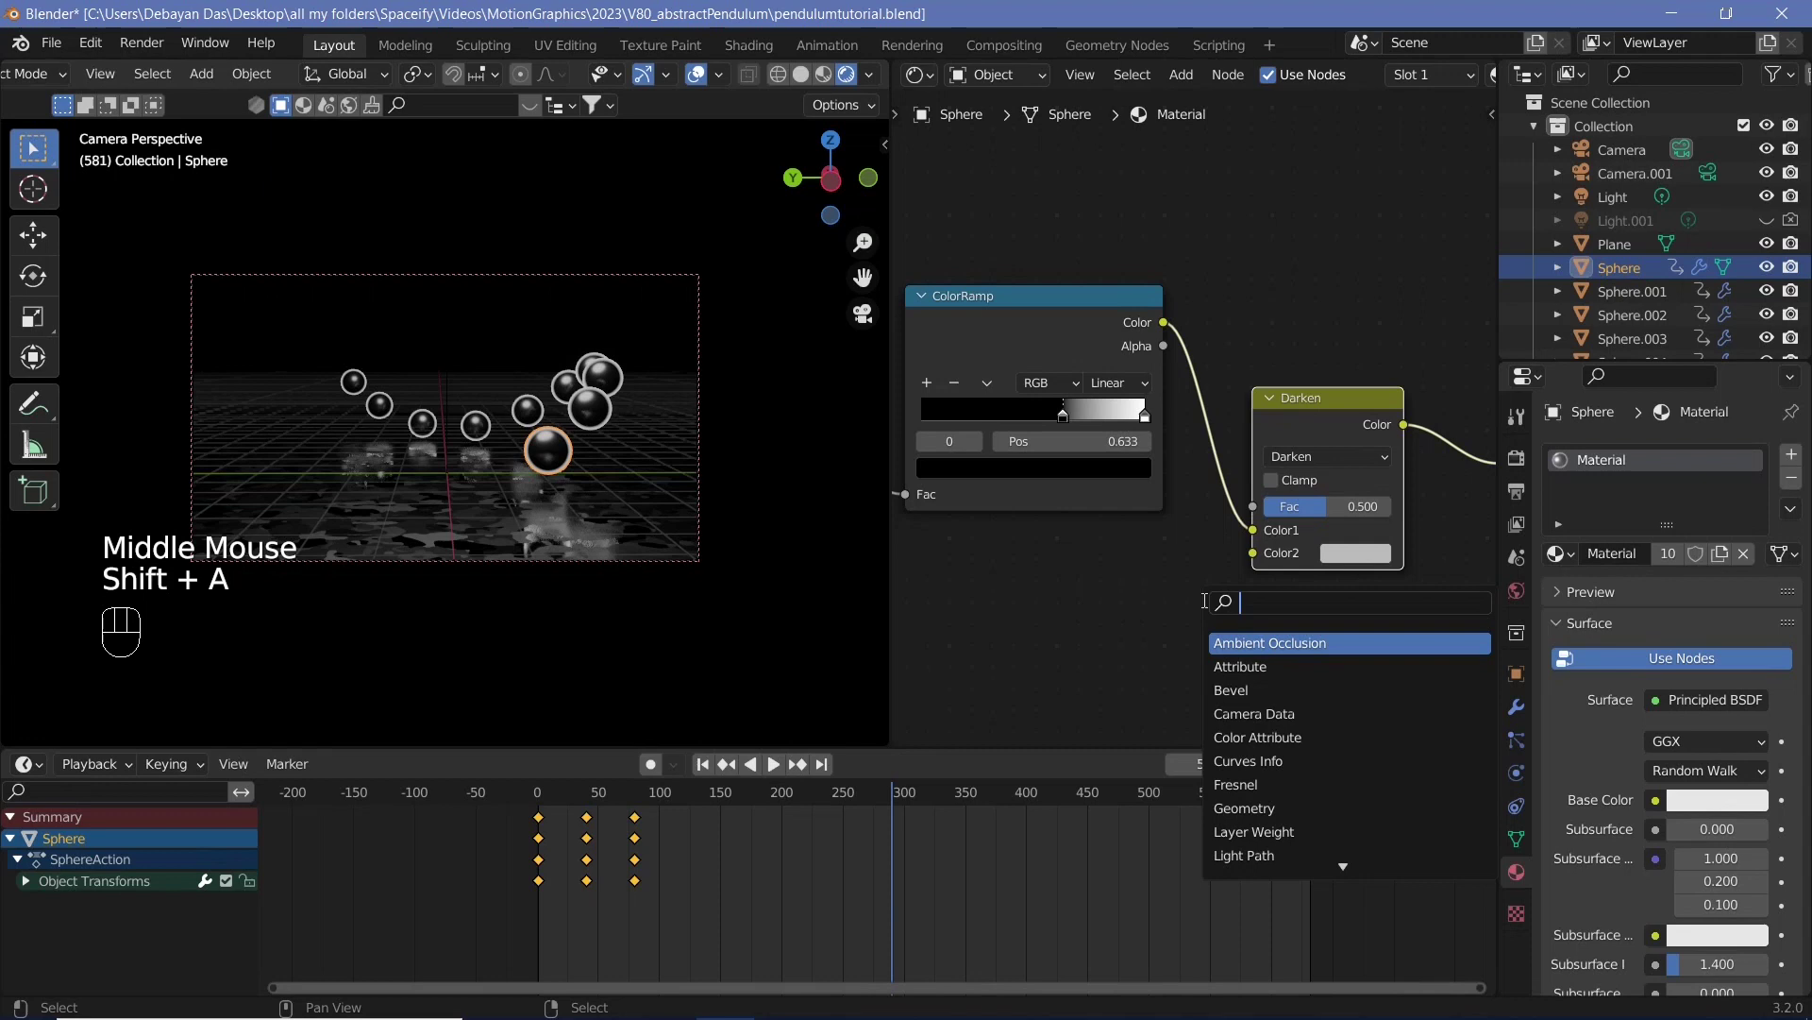
text(gradie)
key(Return)
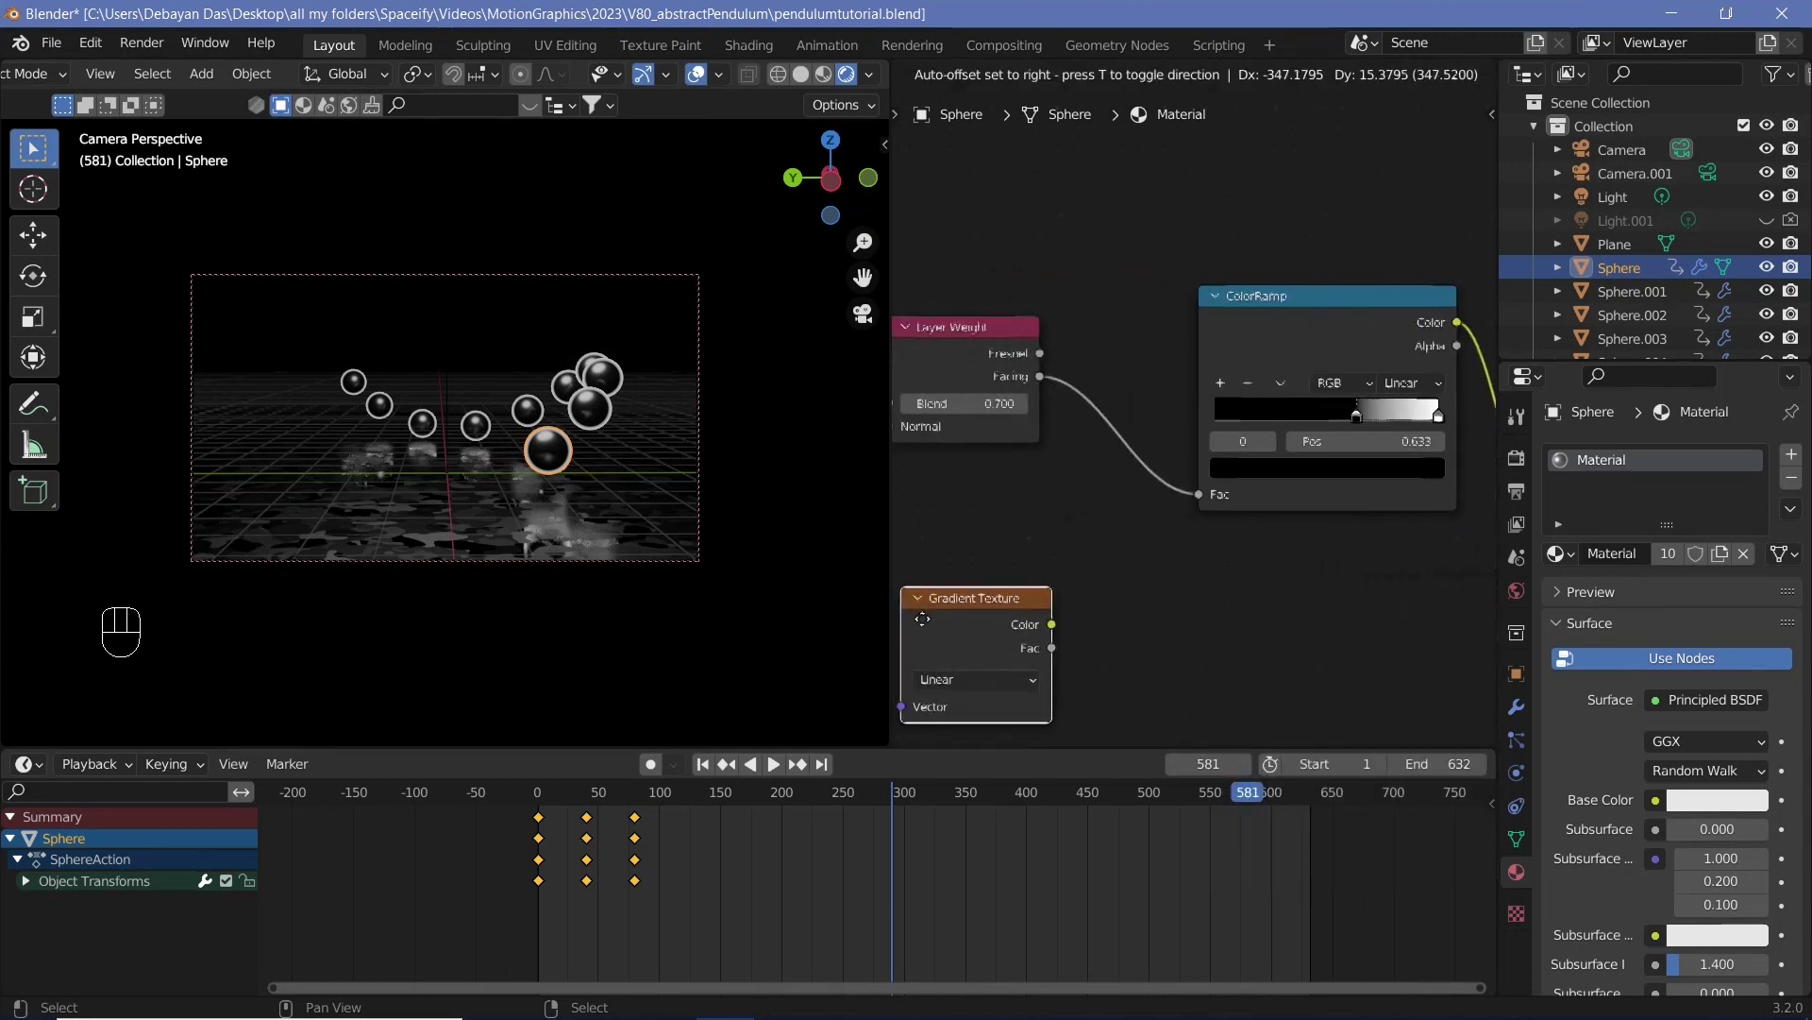
click(922, 623)
middle_drag(1167, 602, 1131, 580)
scroll(1132, 579, down, 2)
Step: Route the Gradient Texture through a second ColorRamp into the Darken node's Color2
key(shift+a)
text(colo)
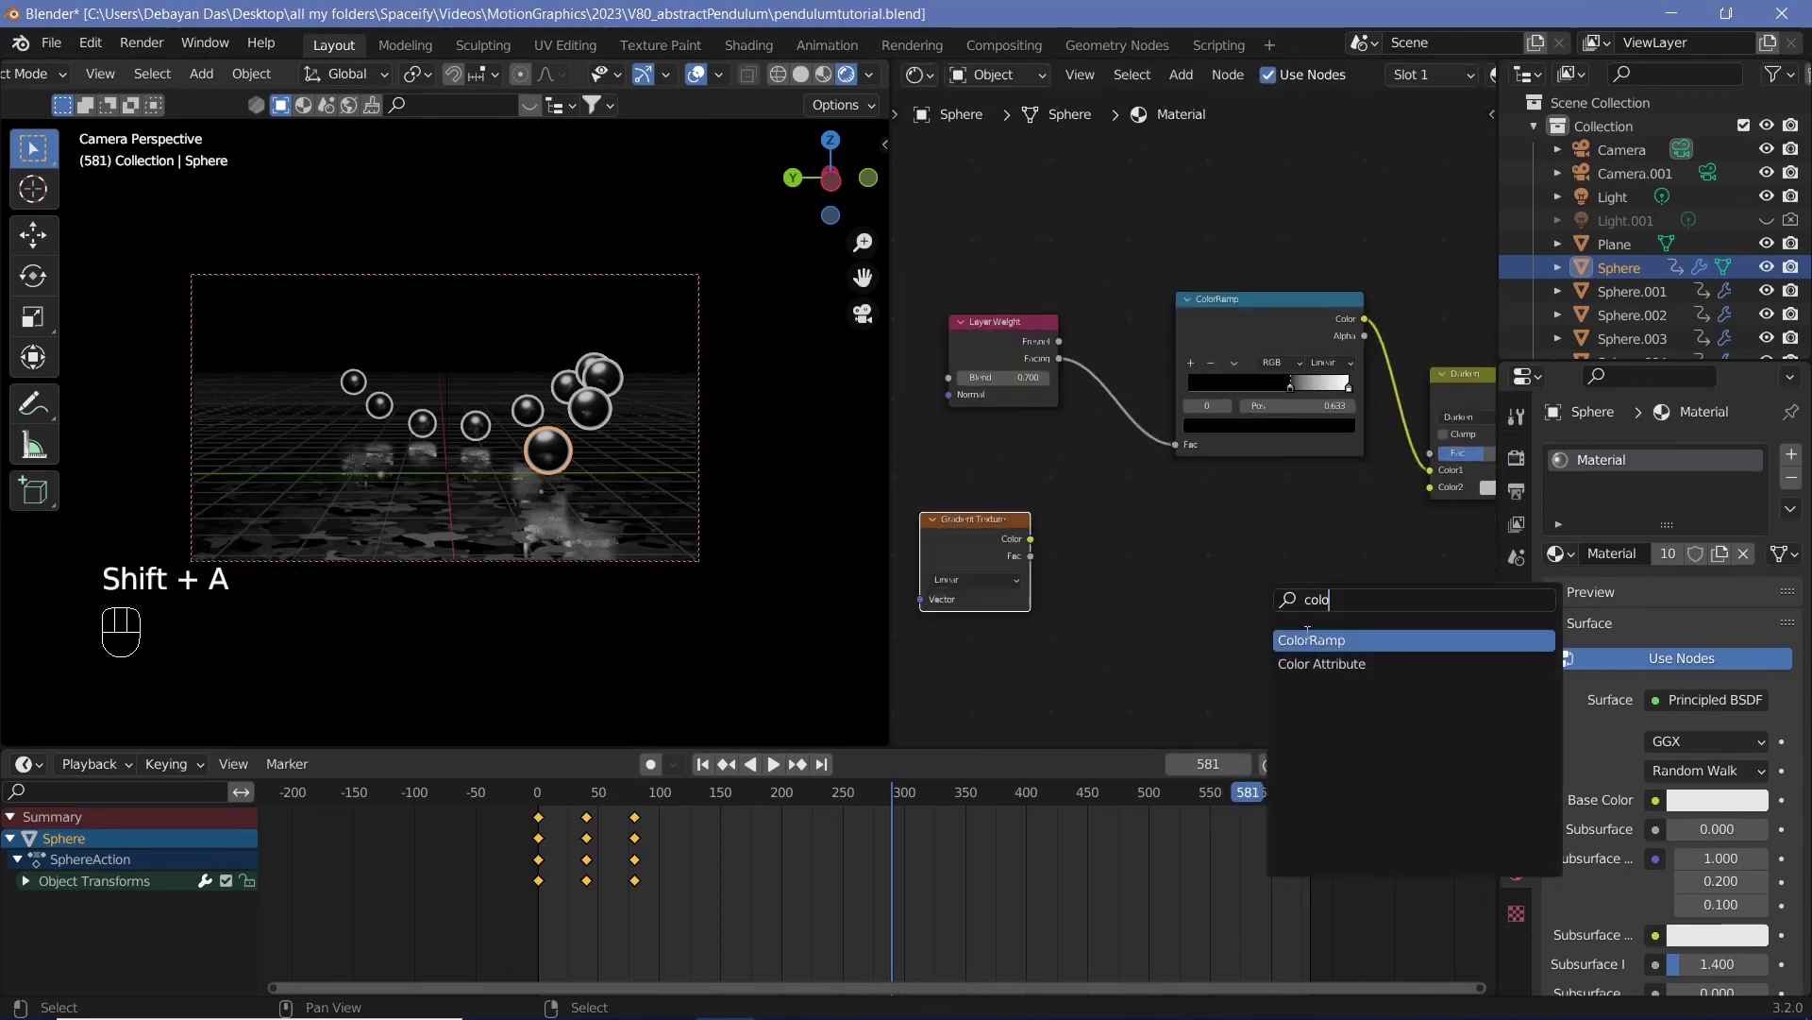
key(Return)
click(1244, 589)
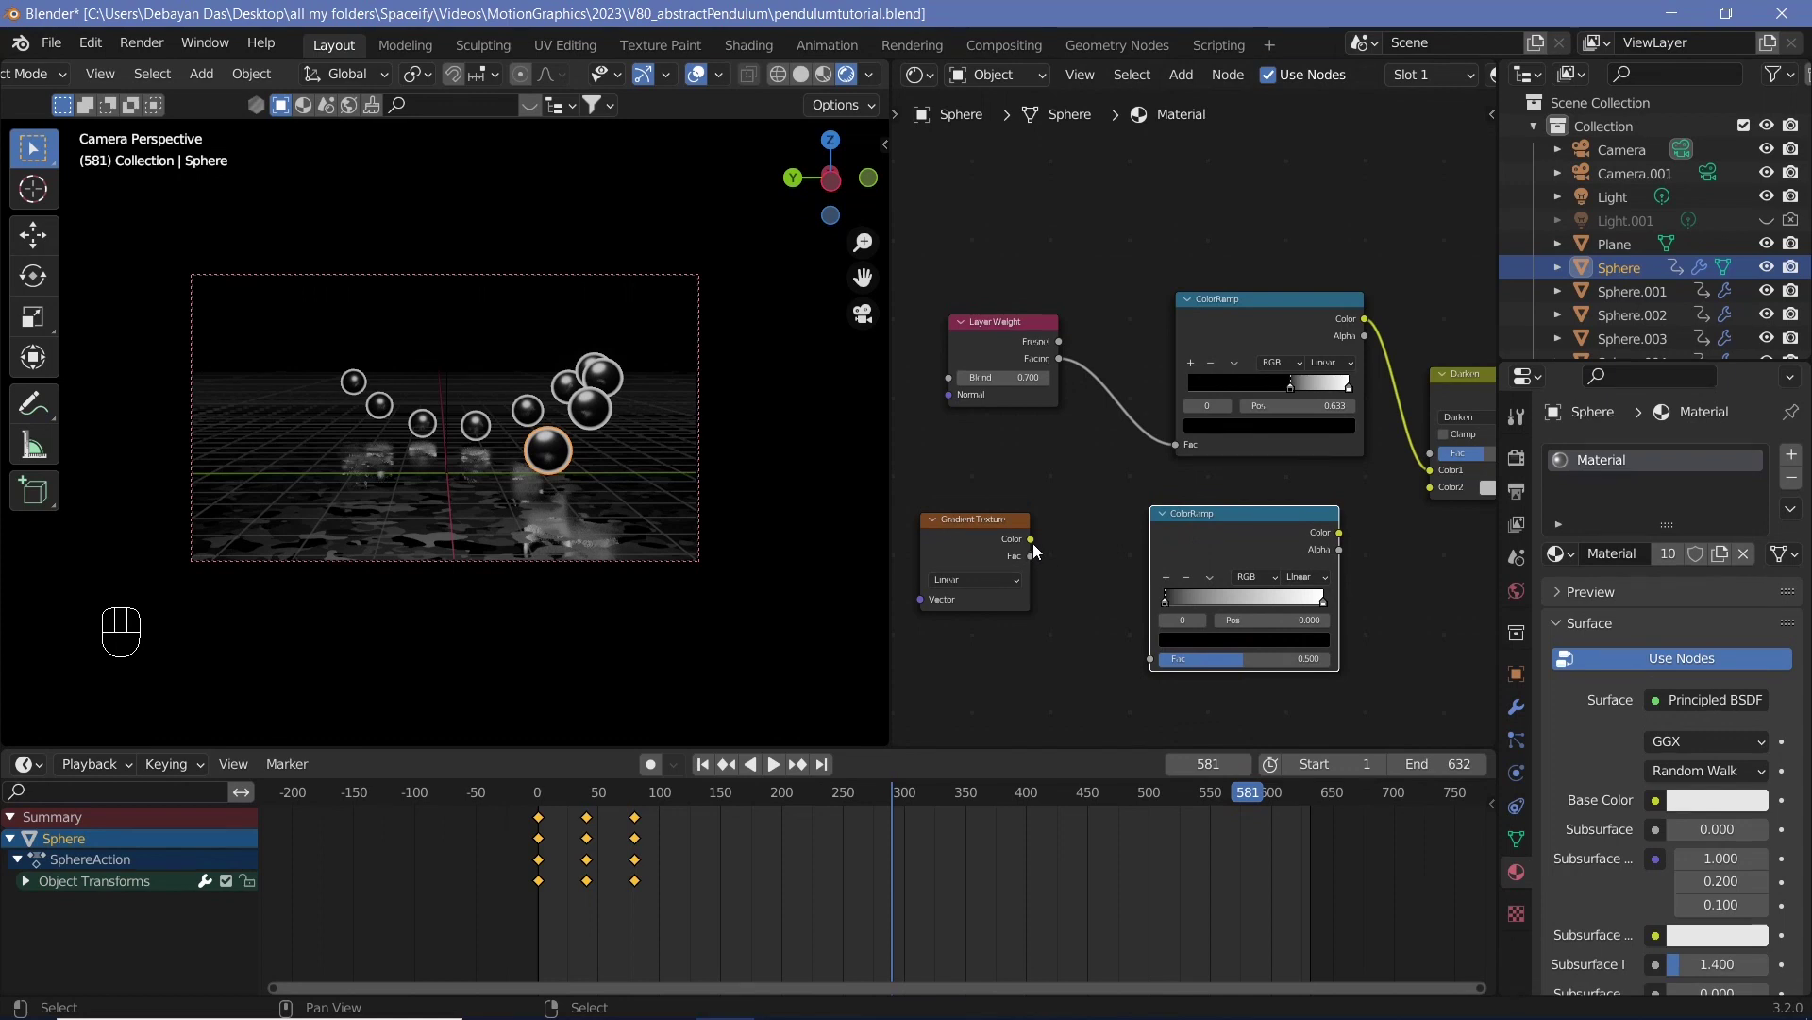
drag(1031, 542, 1157, 664)
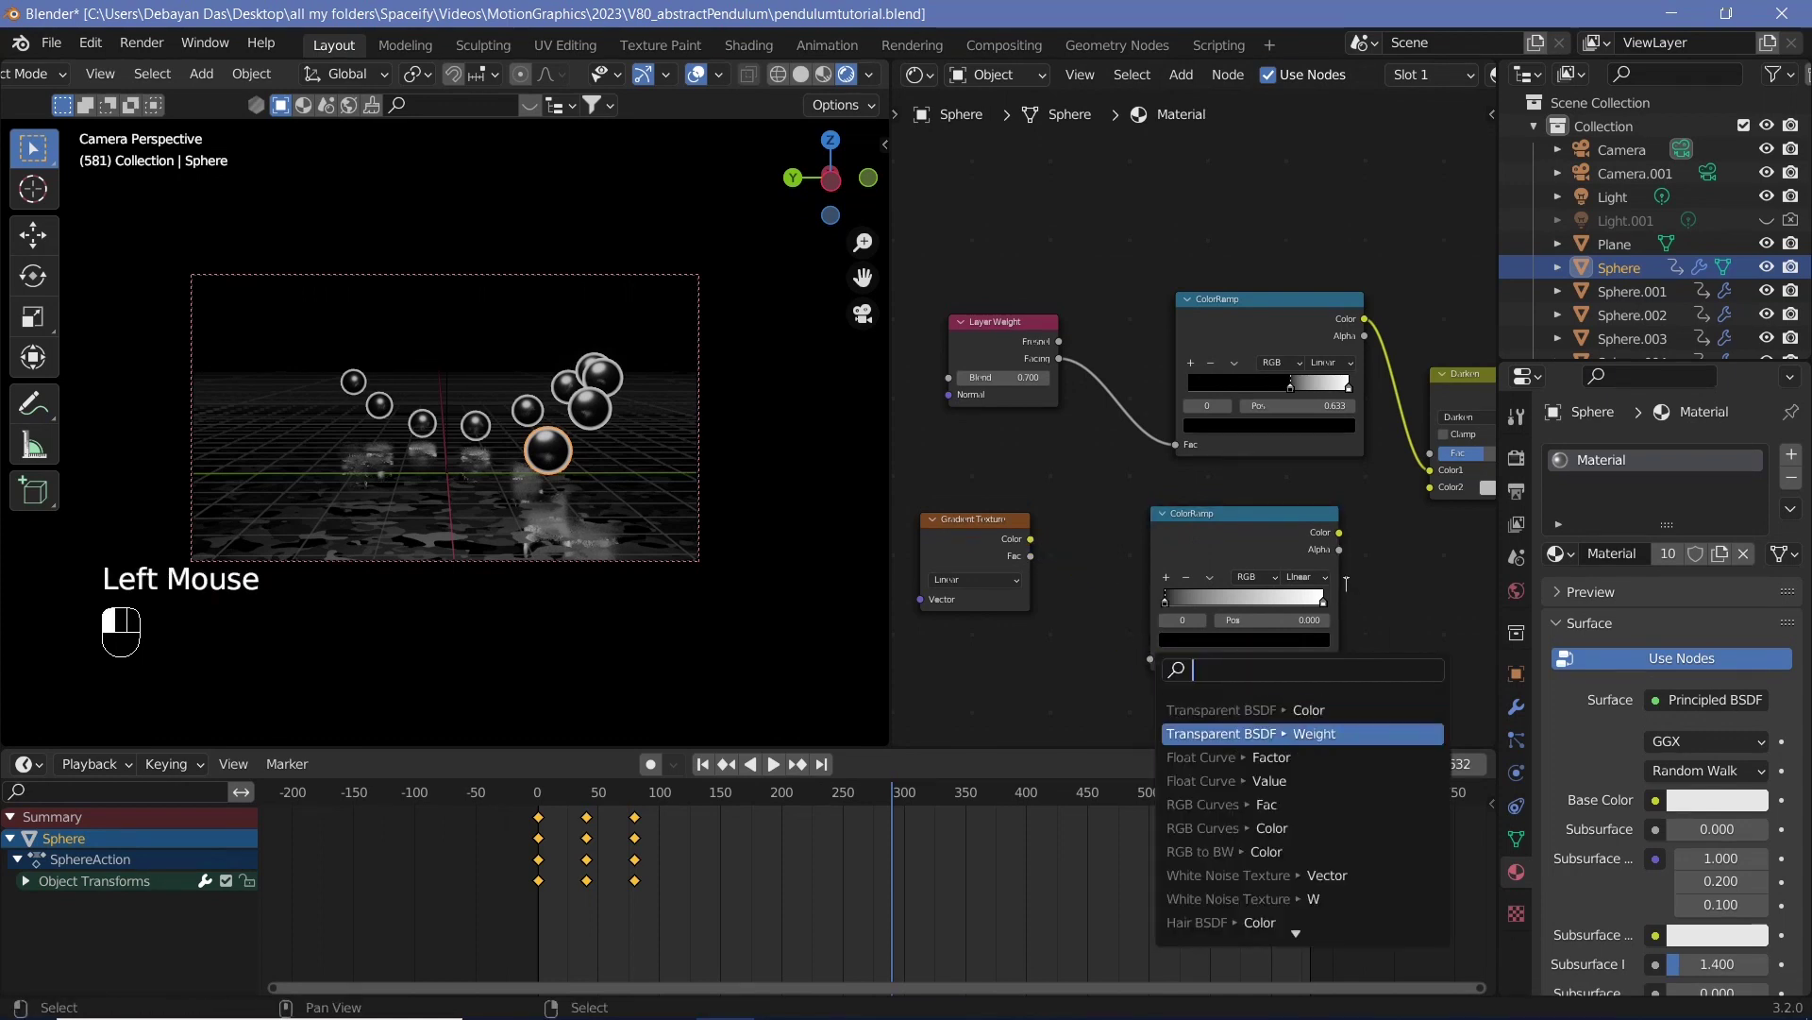
click(1188, 593)
drag(1031, 542, 1150, 658)
drag(1339, 531, 1442, 483)
scroll(1411, 666, up, 2)
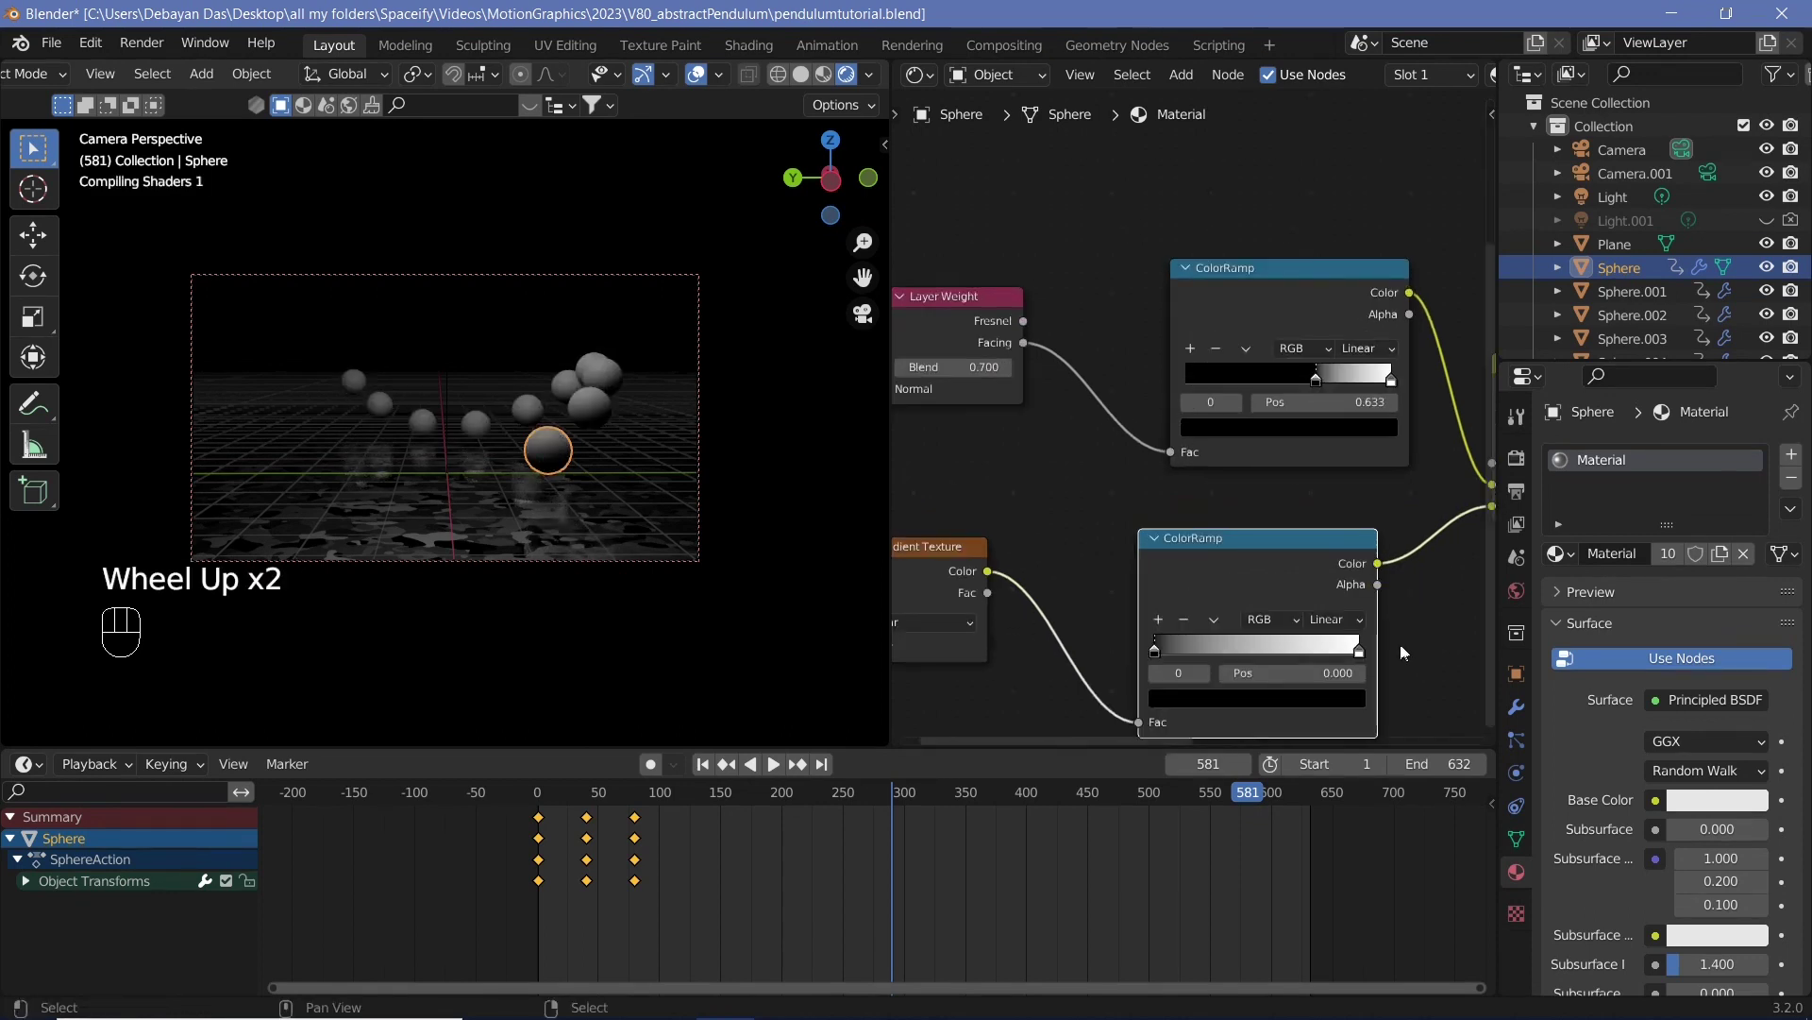
scroll(1219, 652, up, 1)
middle_drag(1220, 653, 1104, 574)
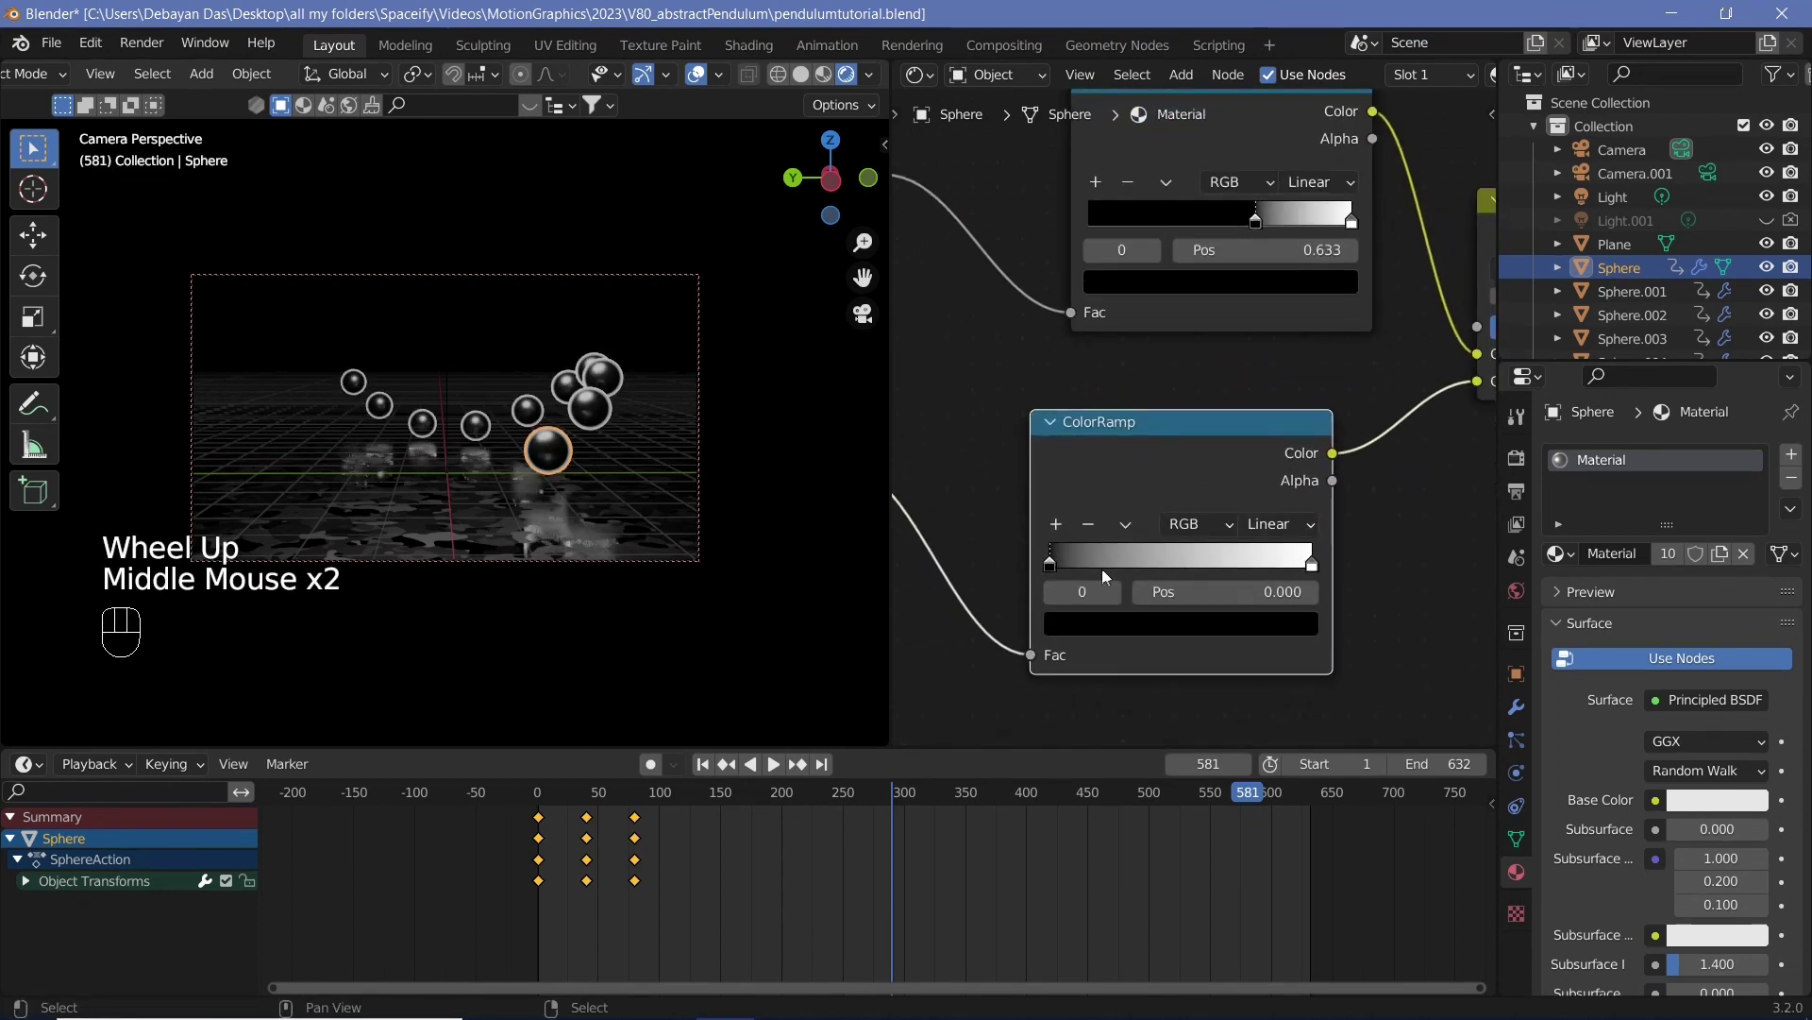
Step: Add a middle stop to the second ColorRamp and make the first stop pure red
click(1058, 528)
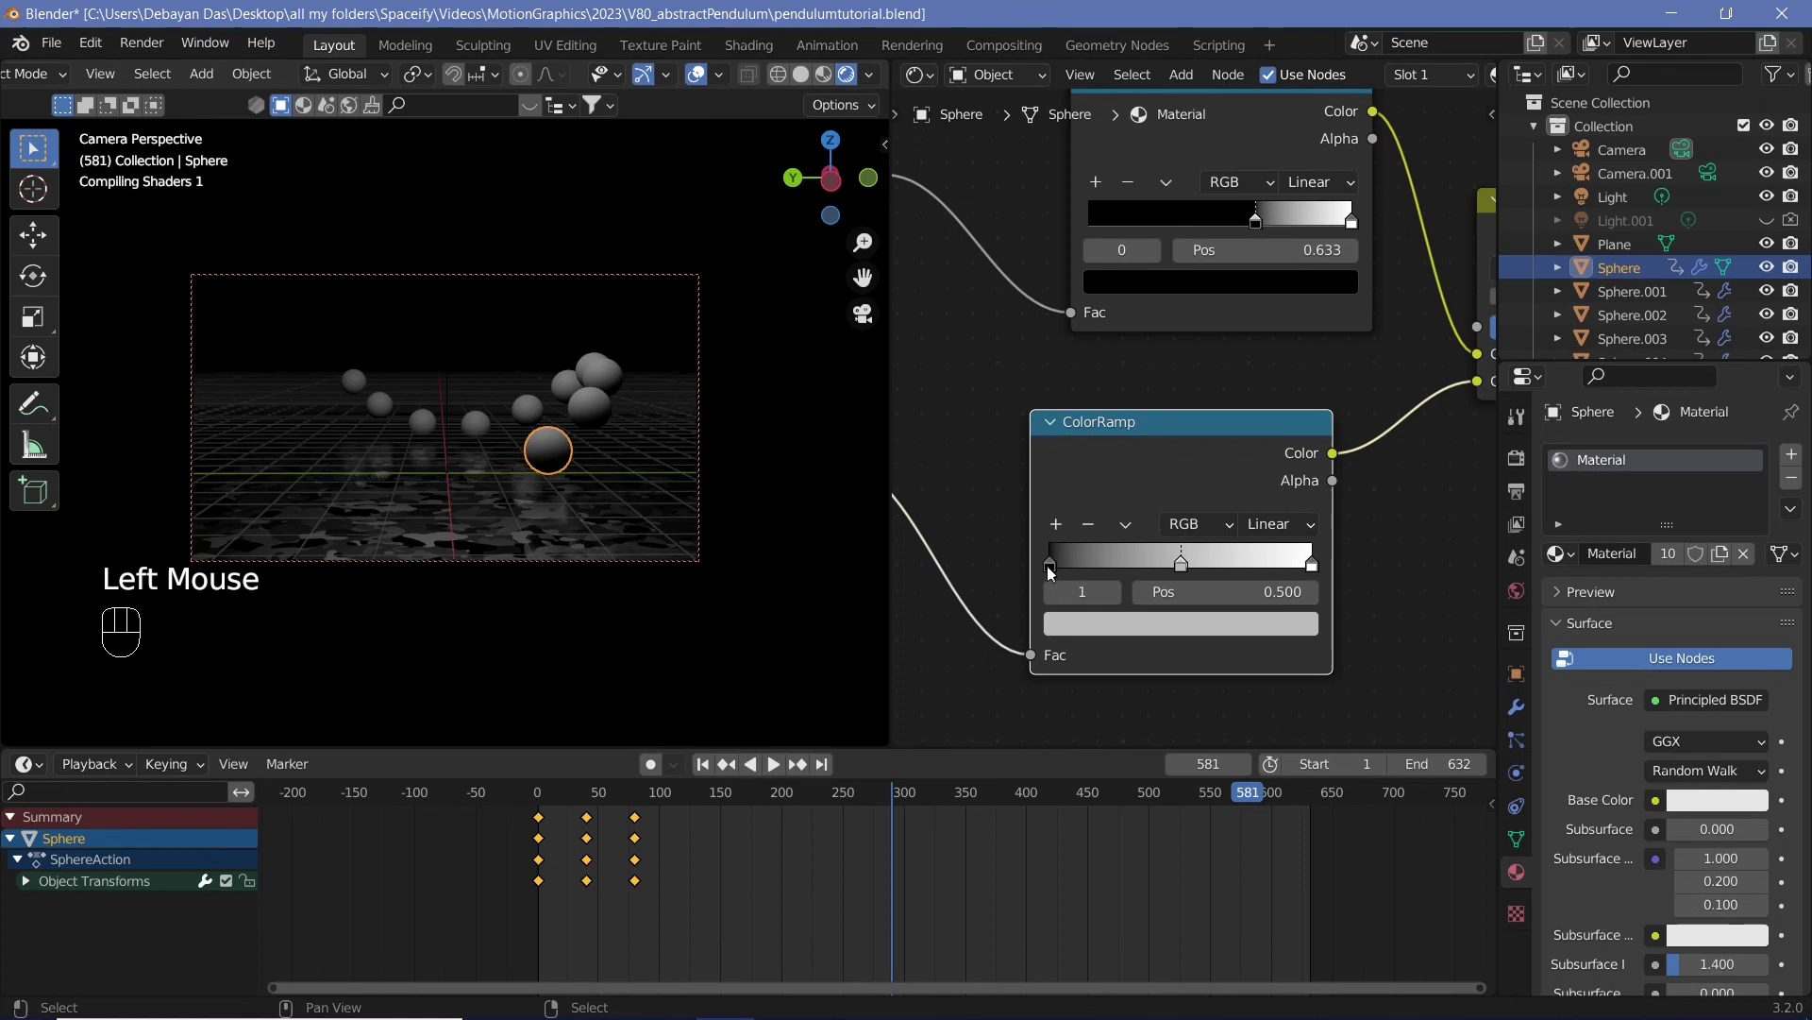
click(1049, 567)
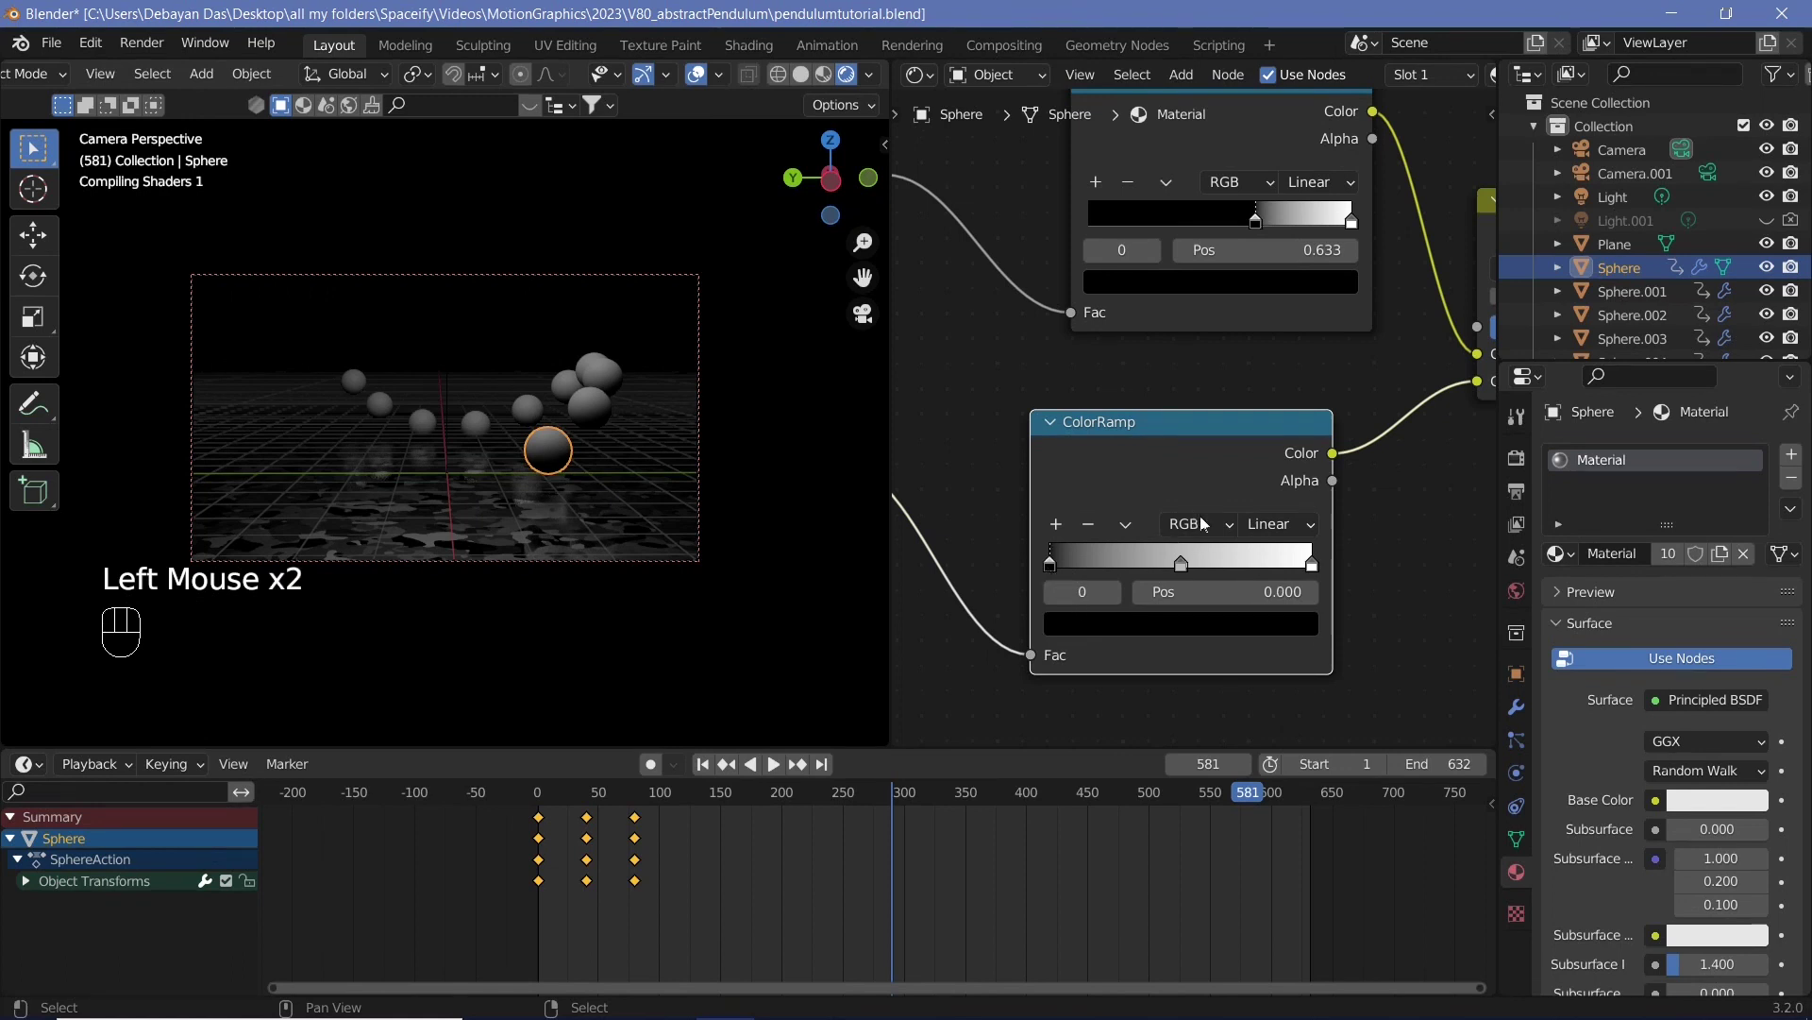
click(1168, 630)
drag(1261, 411, 1261, 264)
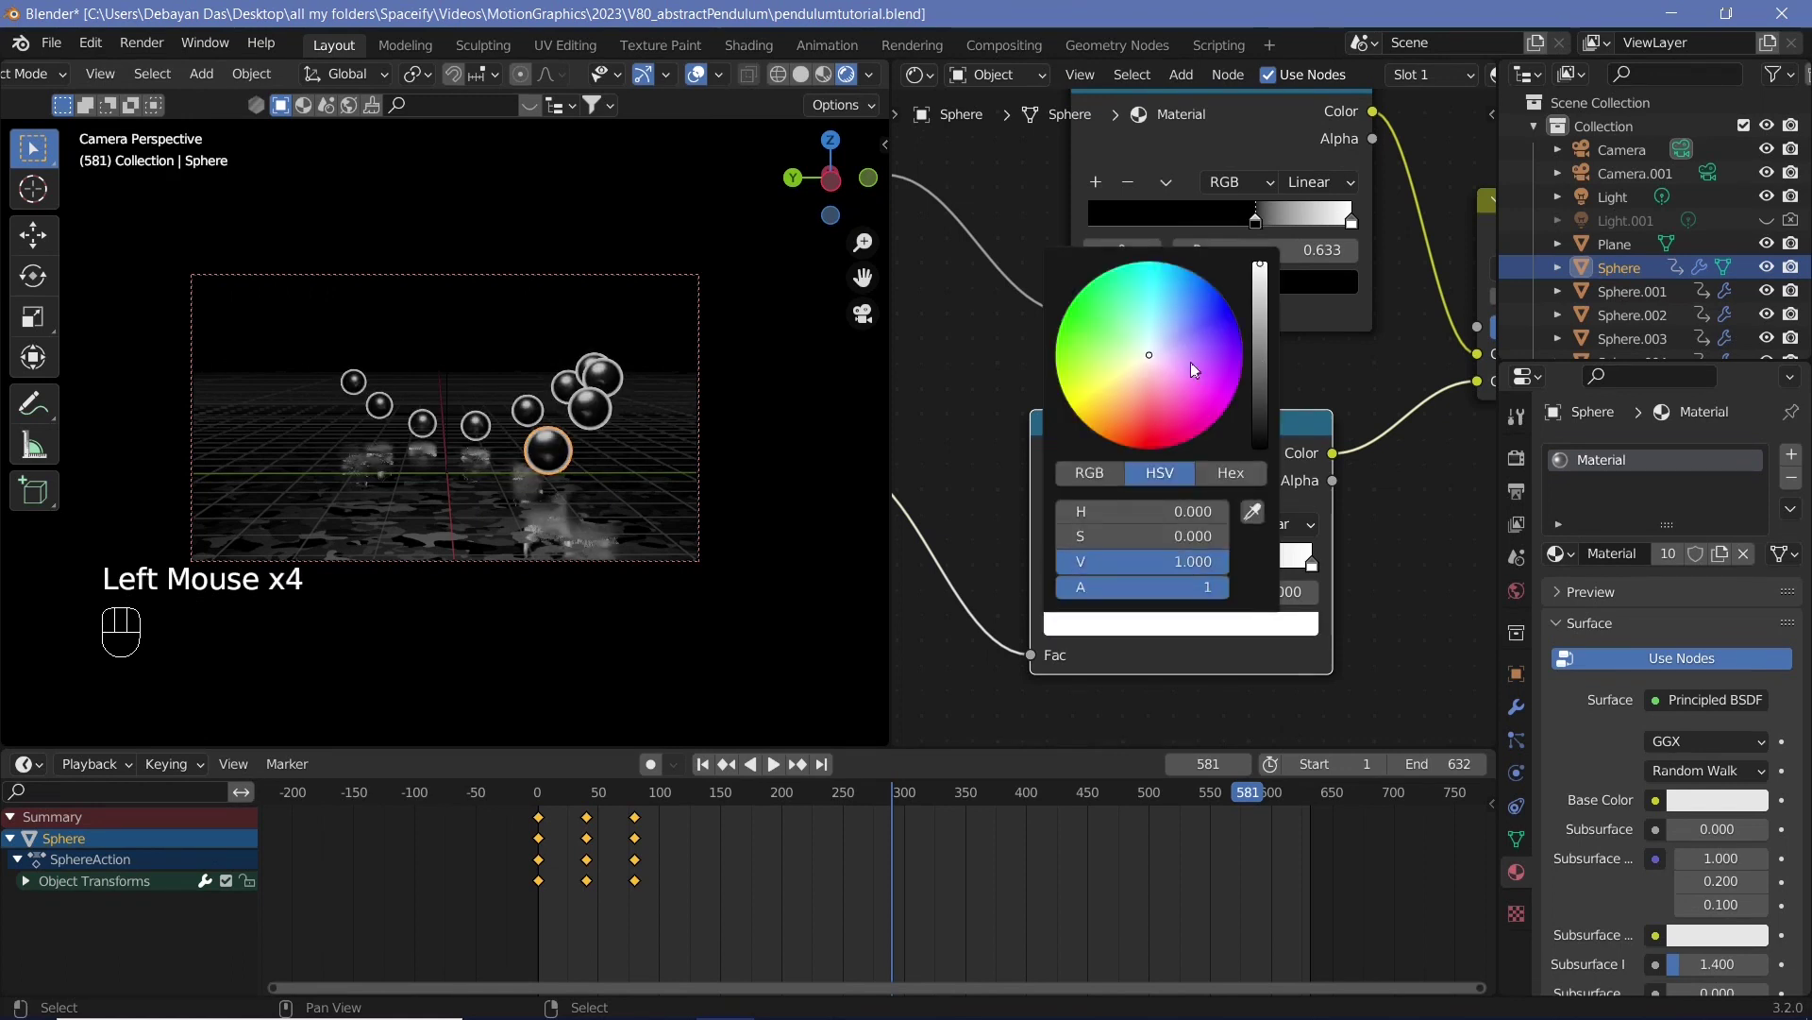
click(1146, 445)
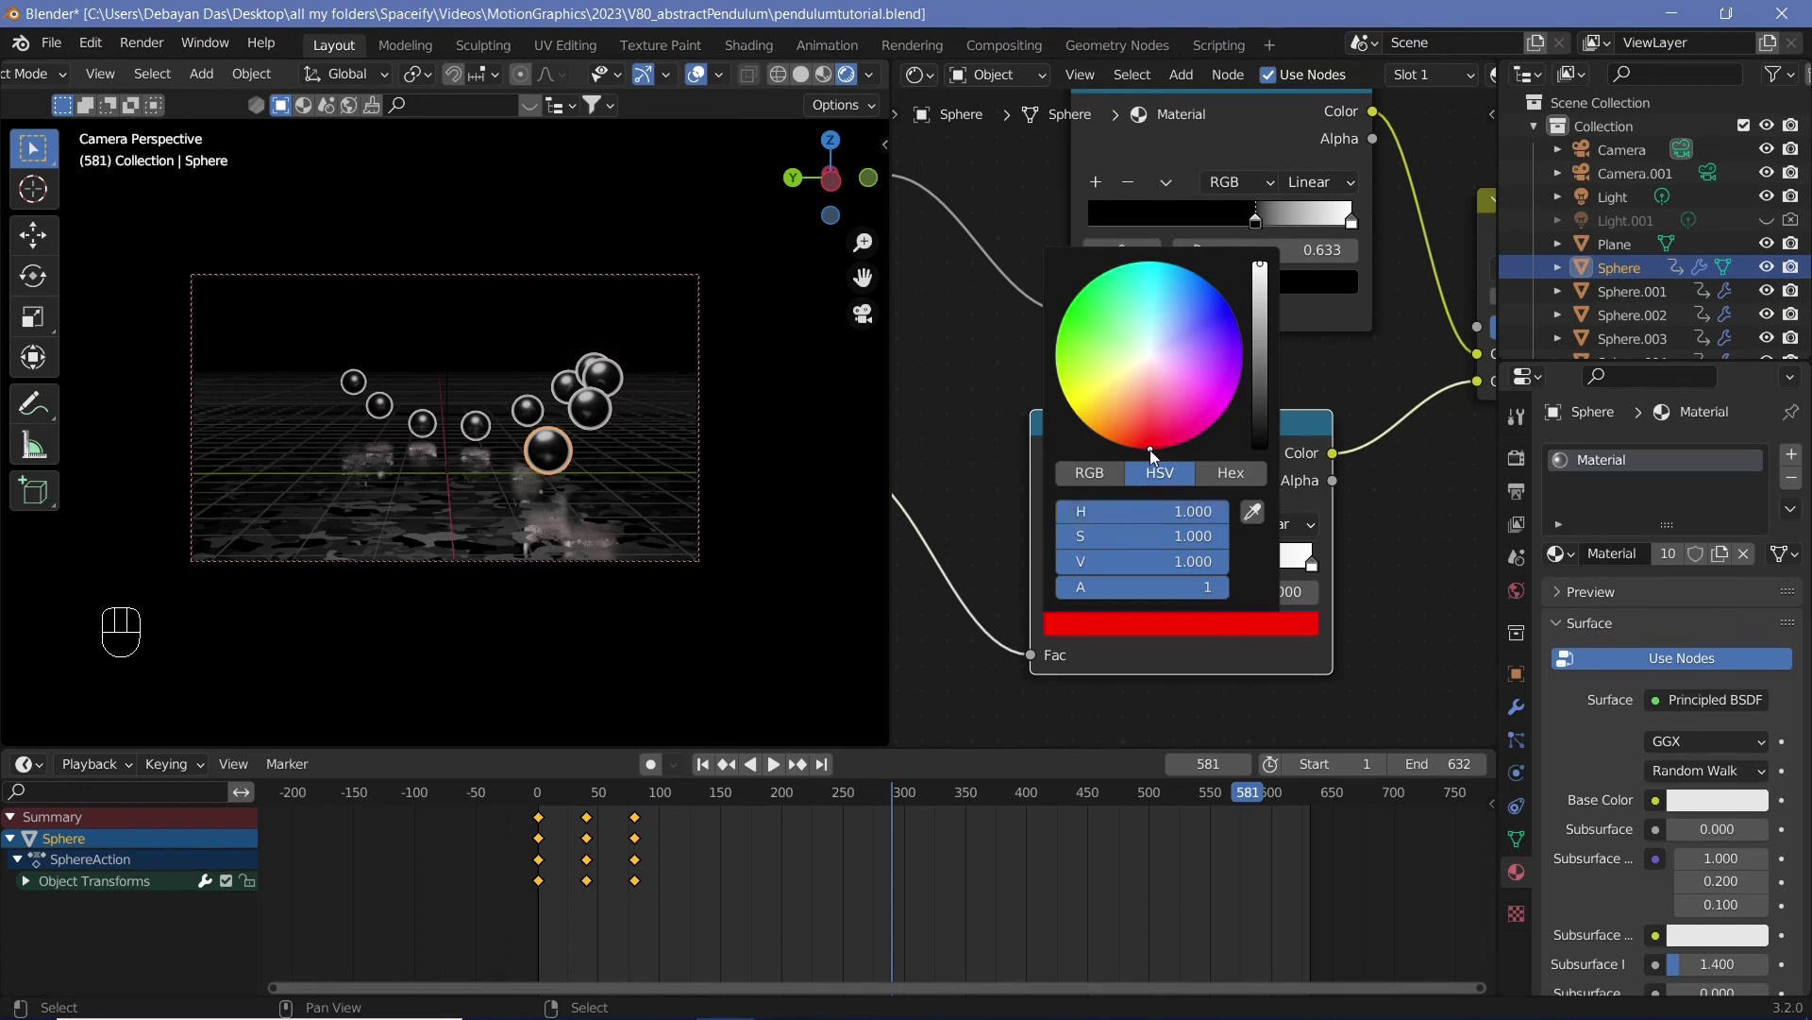
Step: Make the middle ramp stop bright green and the last stop pure blue
click(1182, 567)
click(1177, 633)
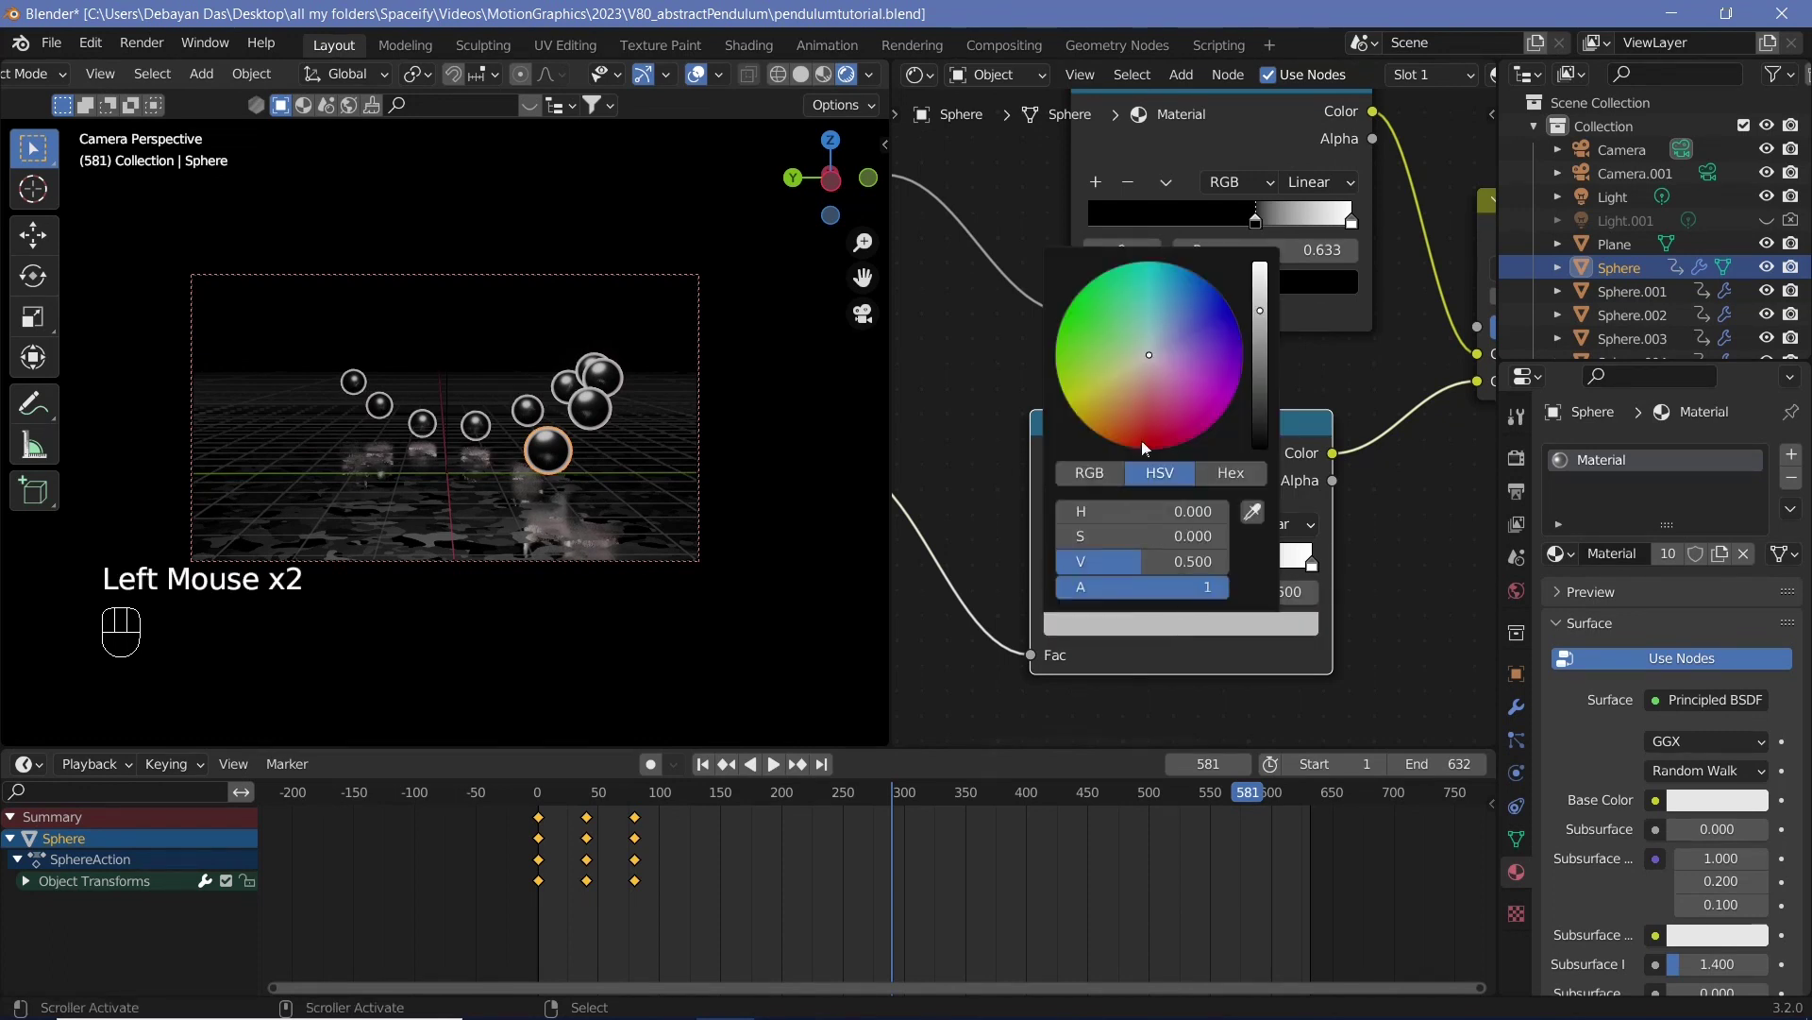
click(1075, 298)
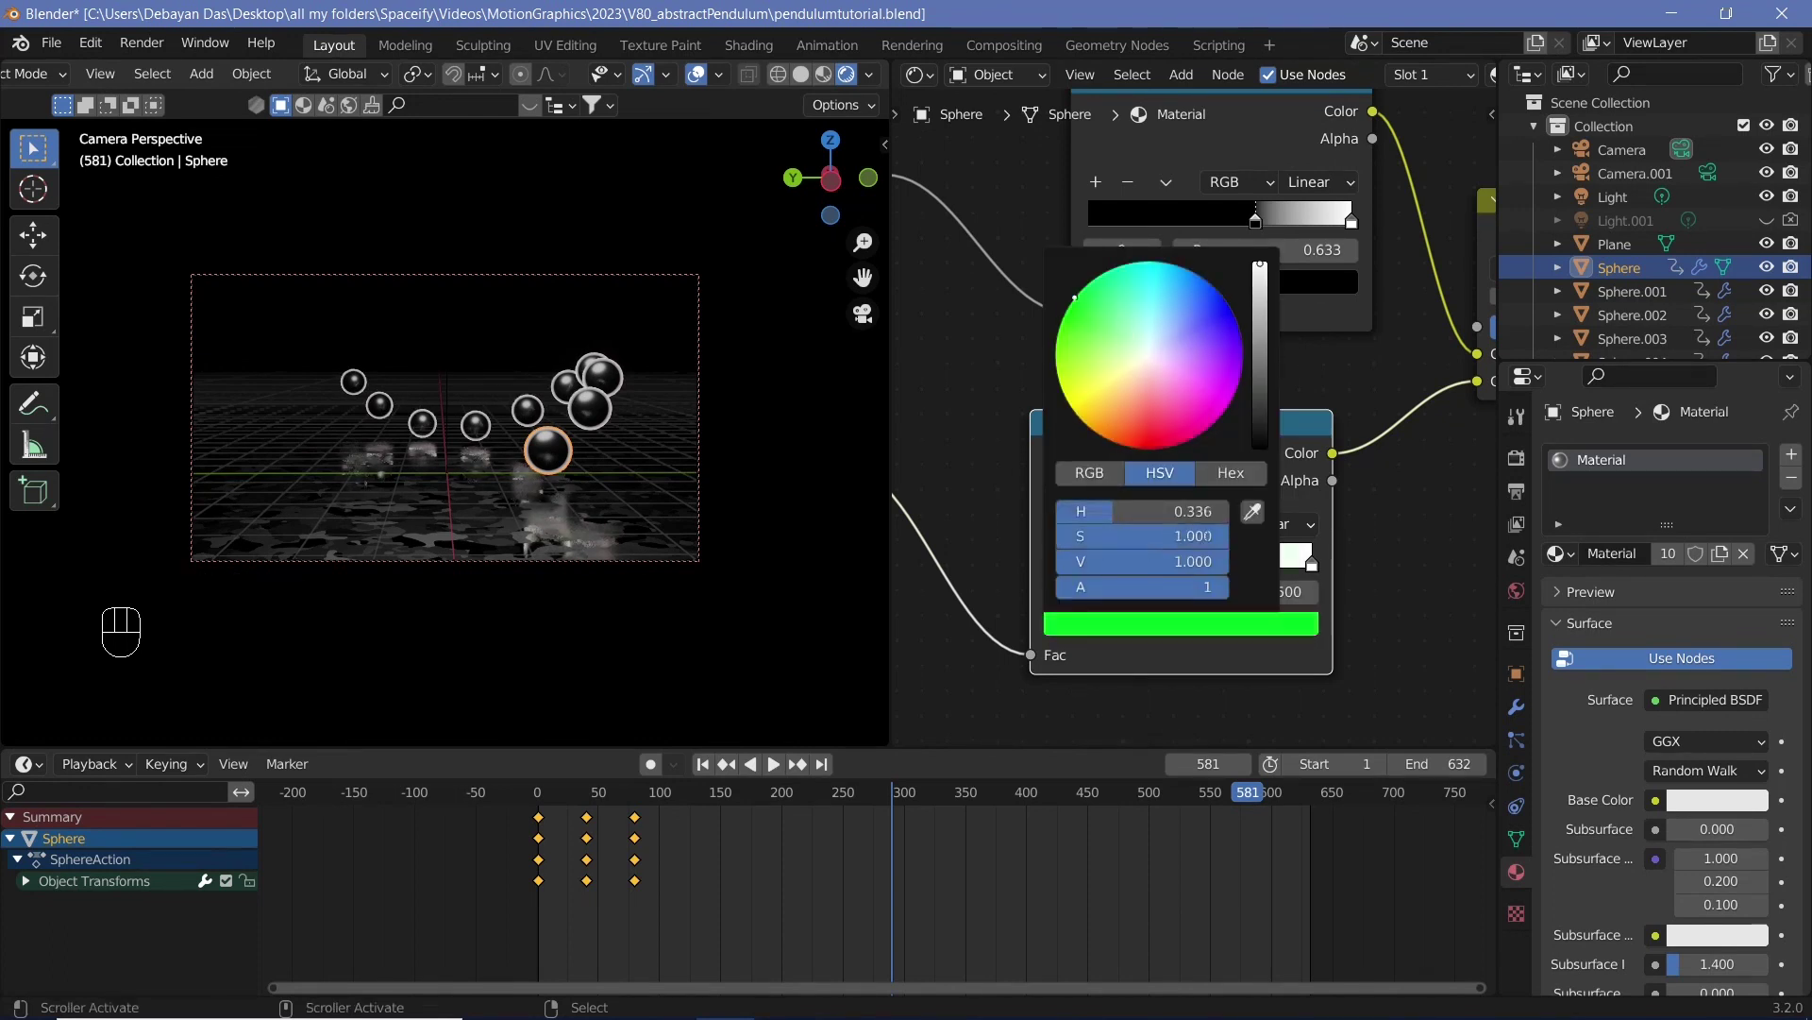
click(1347, 592)
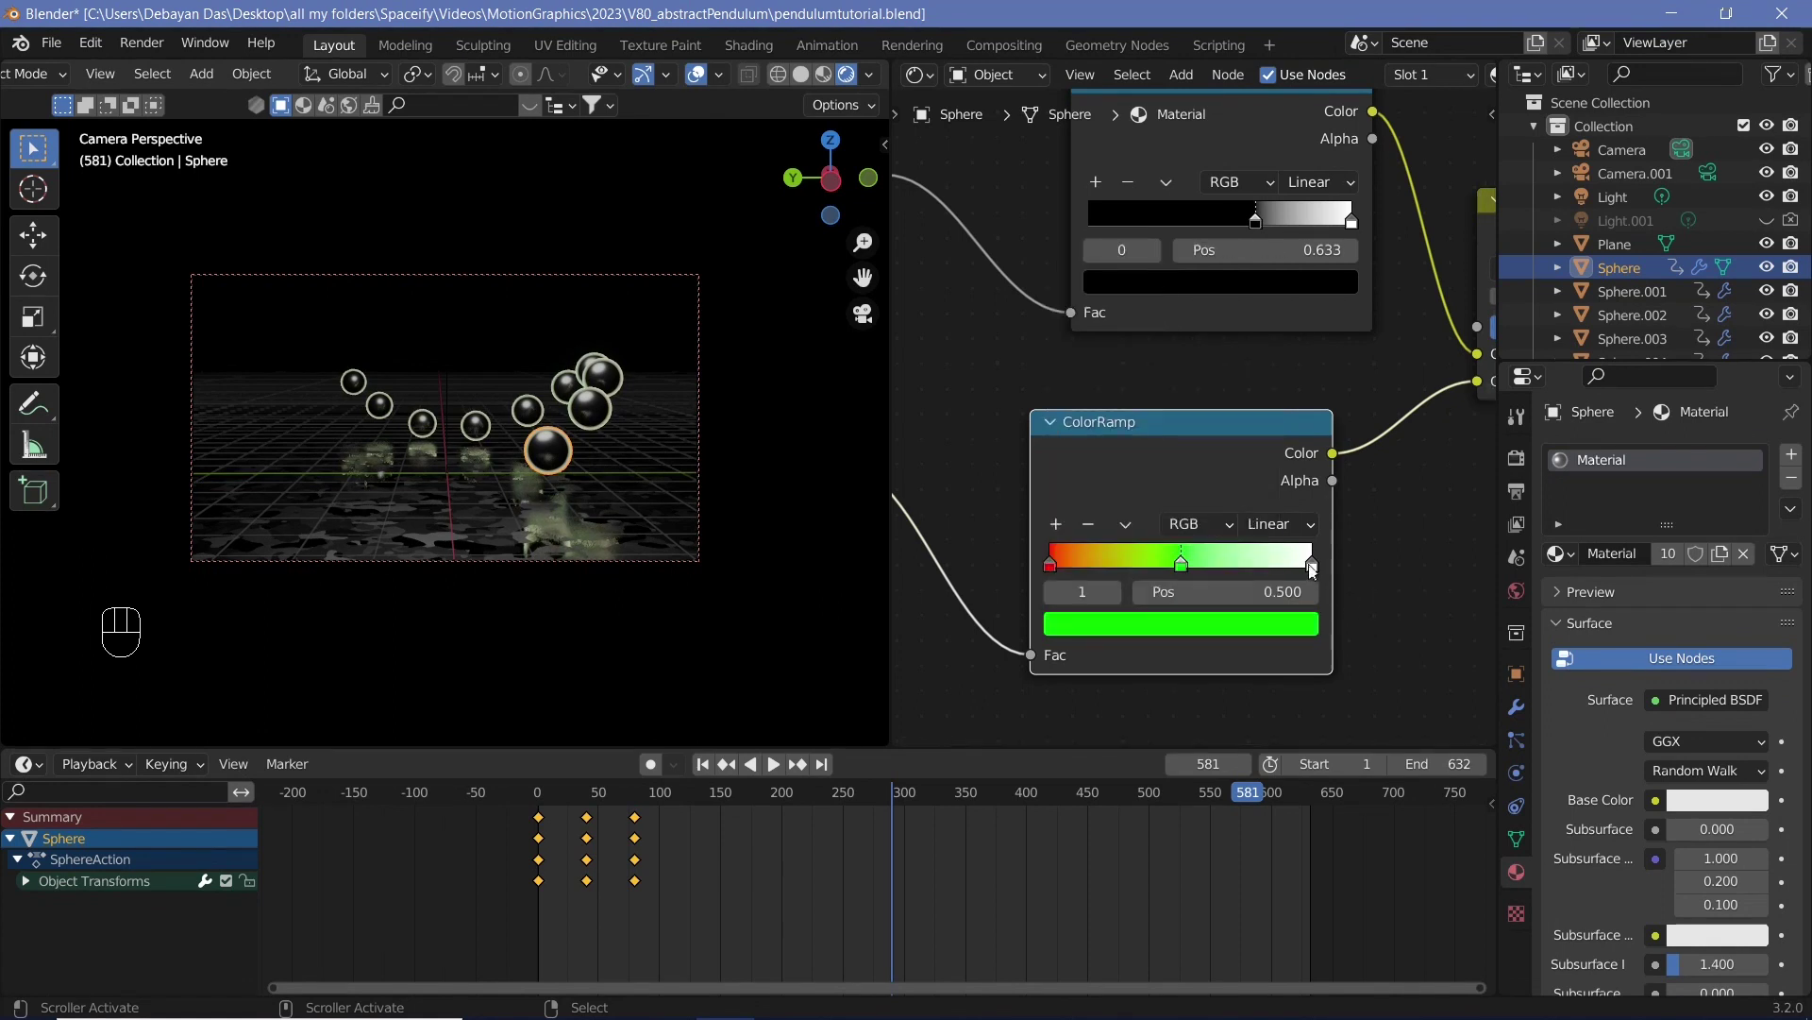
click(1310, 567)
click(1175, 625)
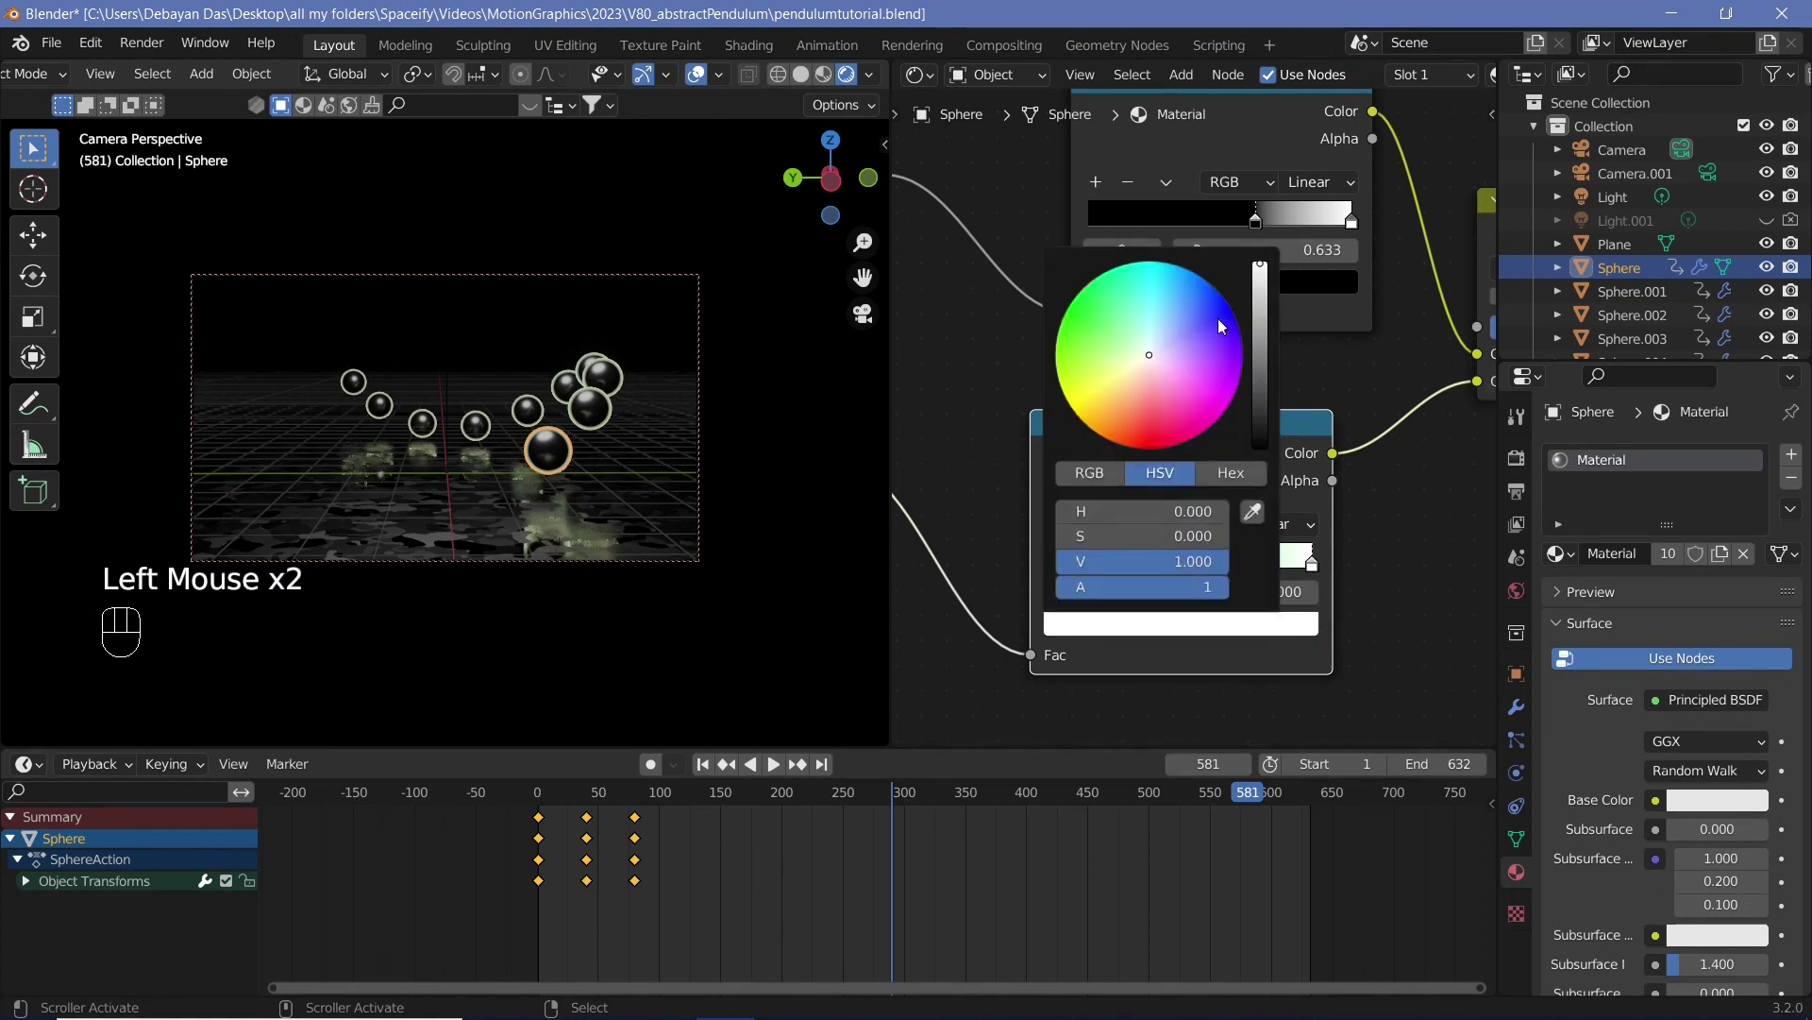
click(1233, 310)
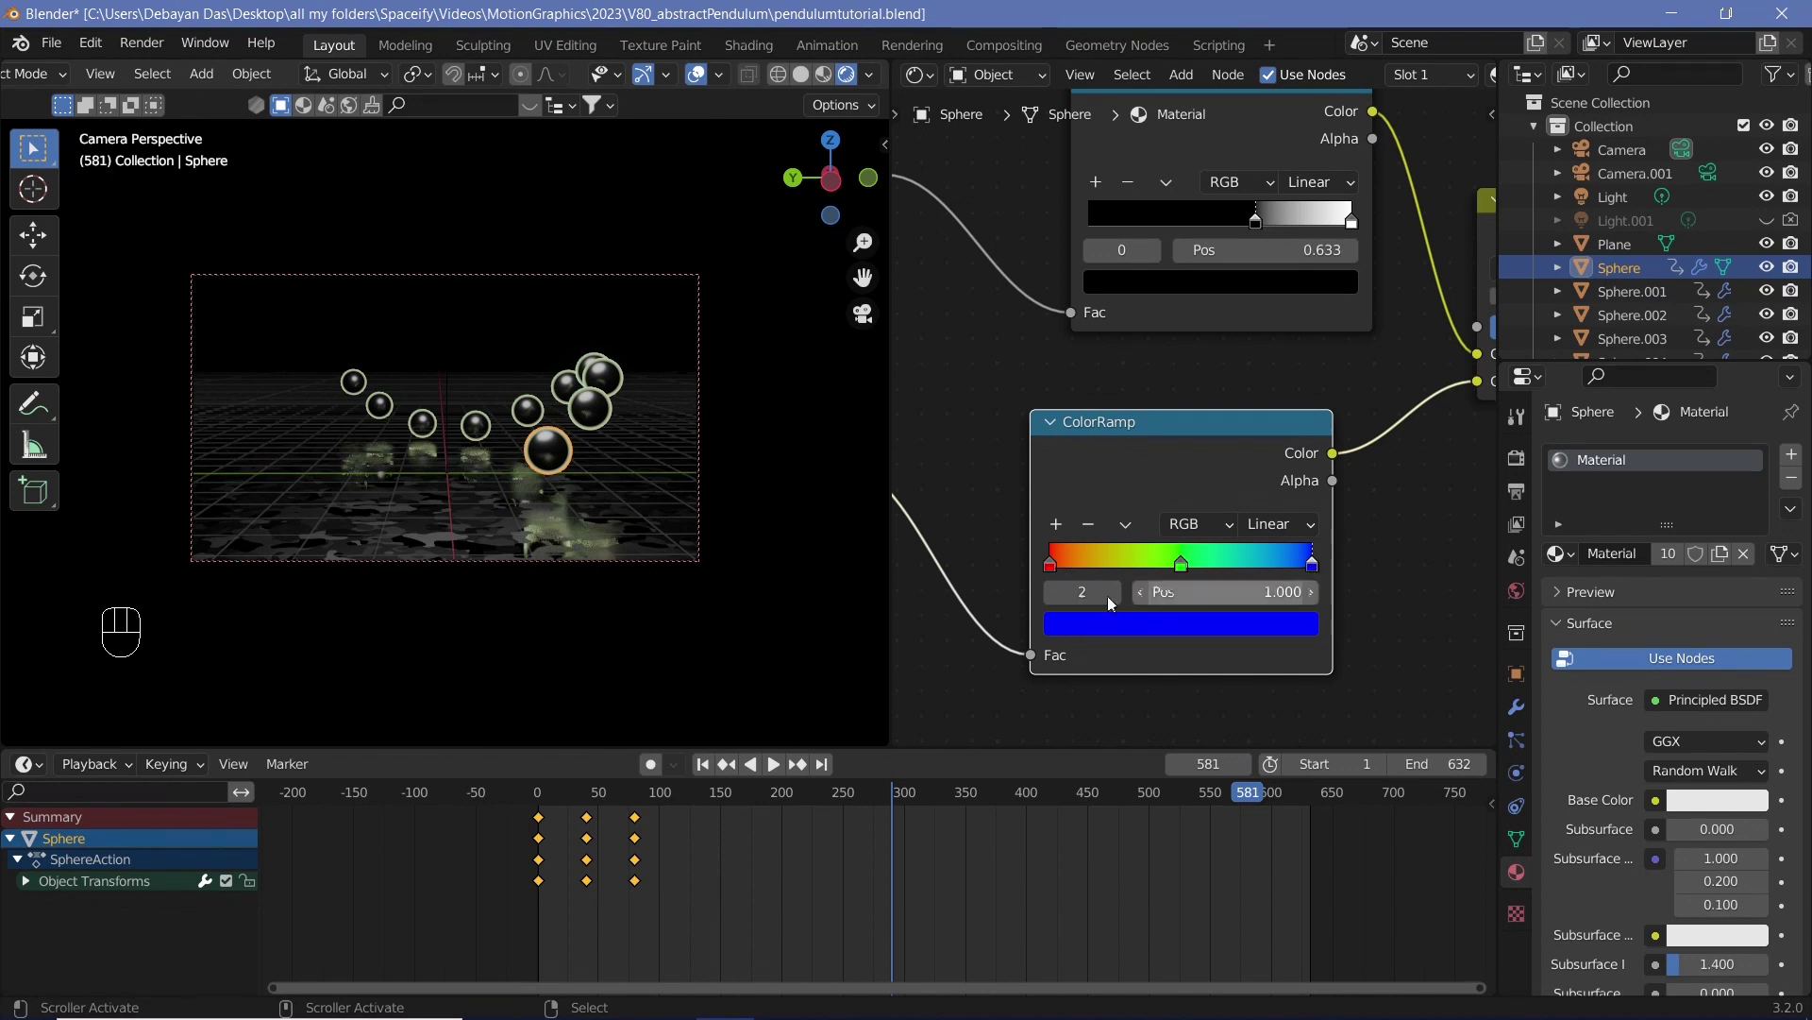
Step: Pull the red and blue end stops slightly inward and set interpolation to Ease
drag(1311, 563, 1295, 562)
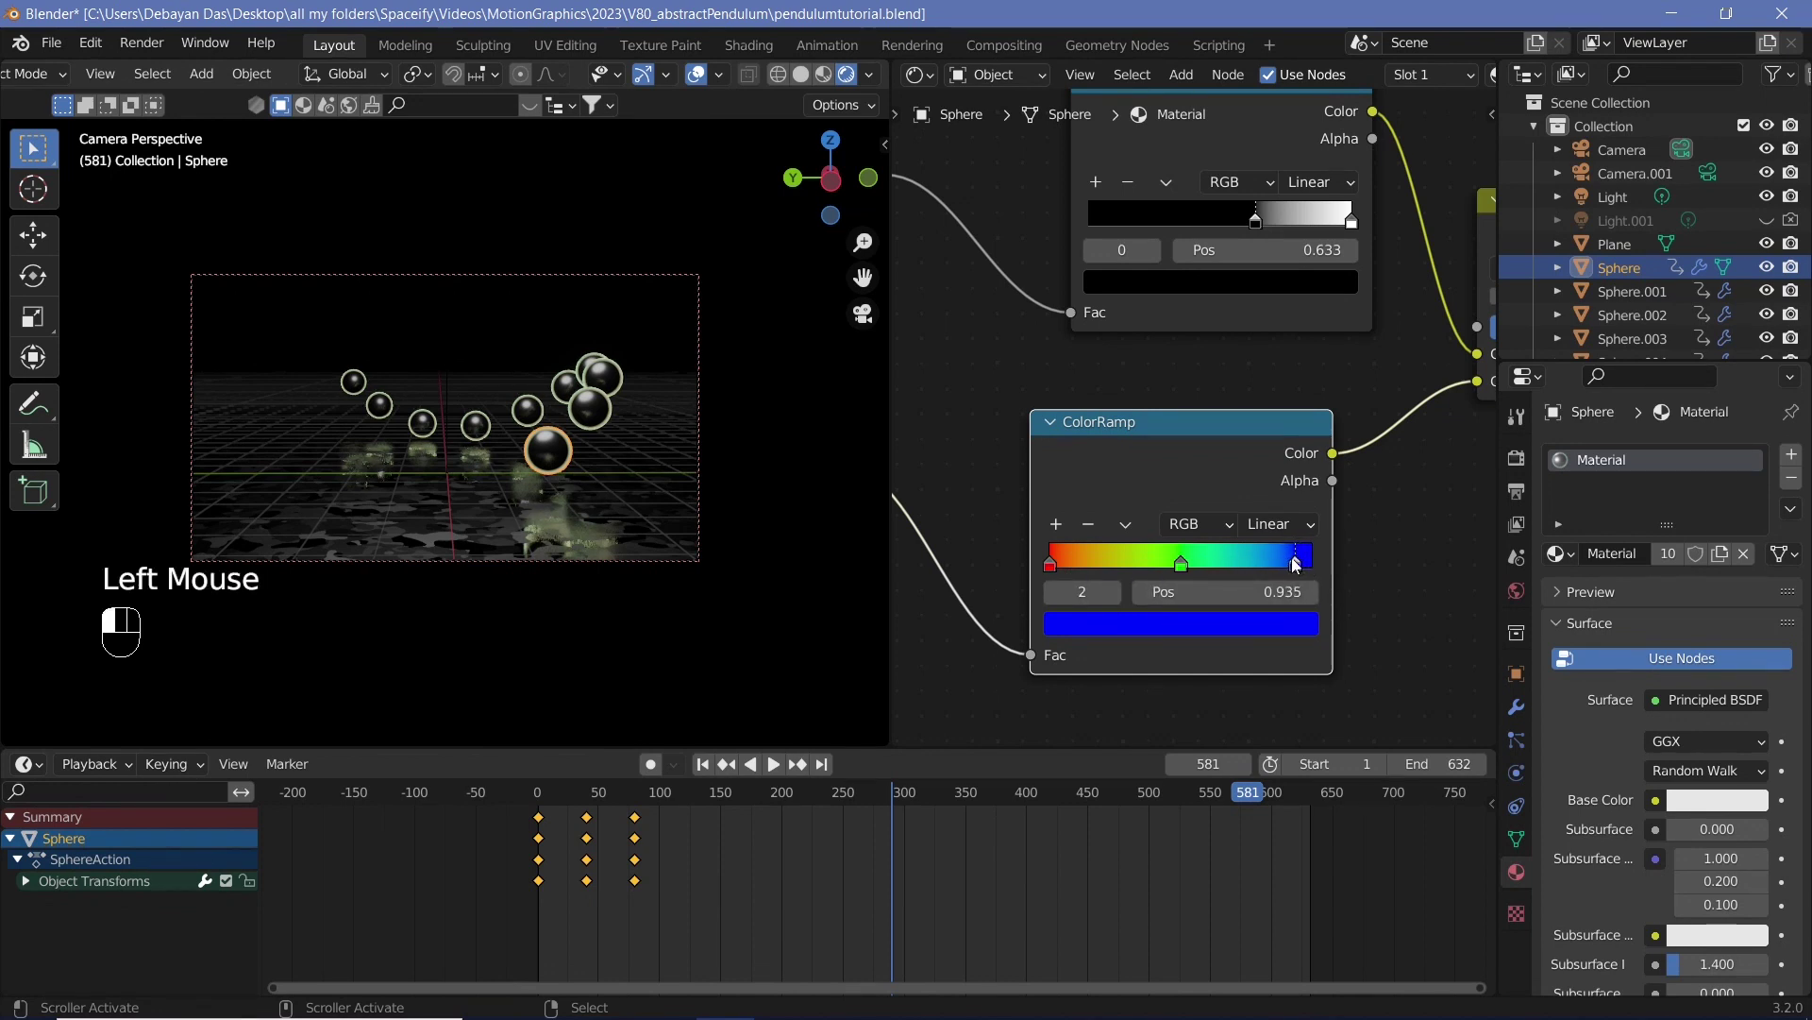
drag(1051, 561, 1074, 562)
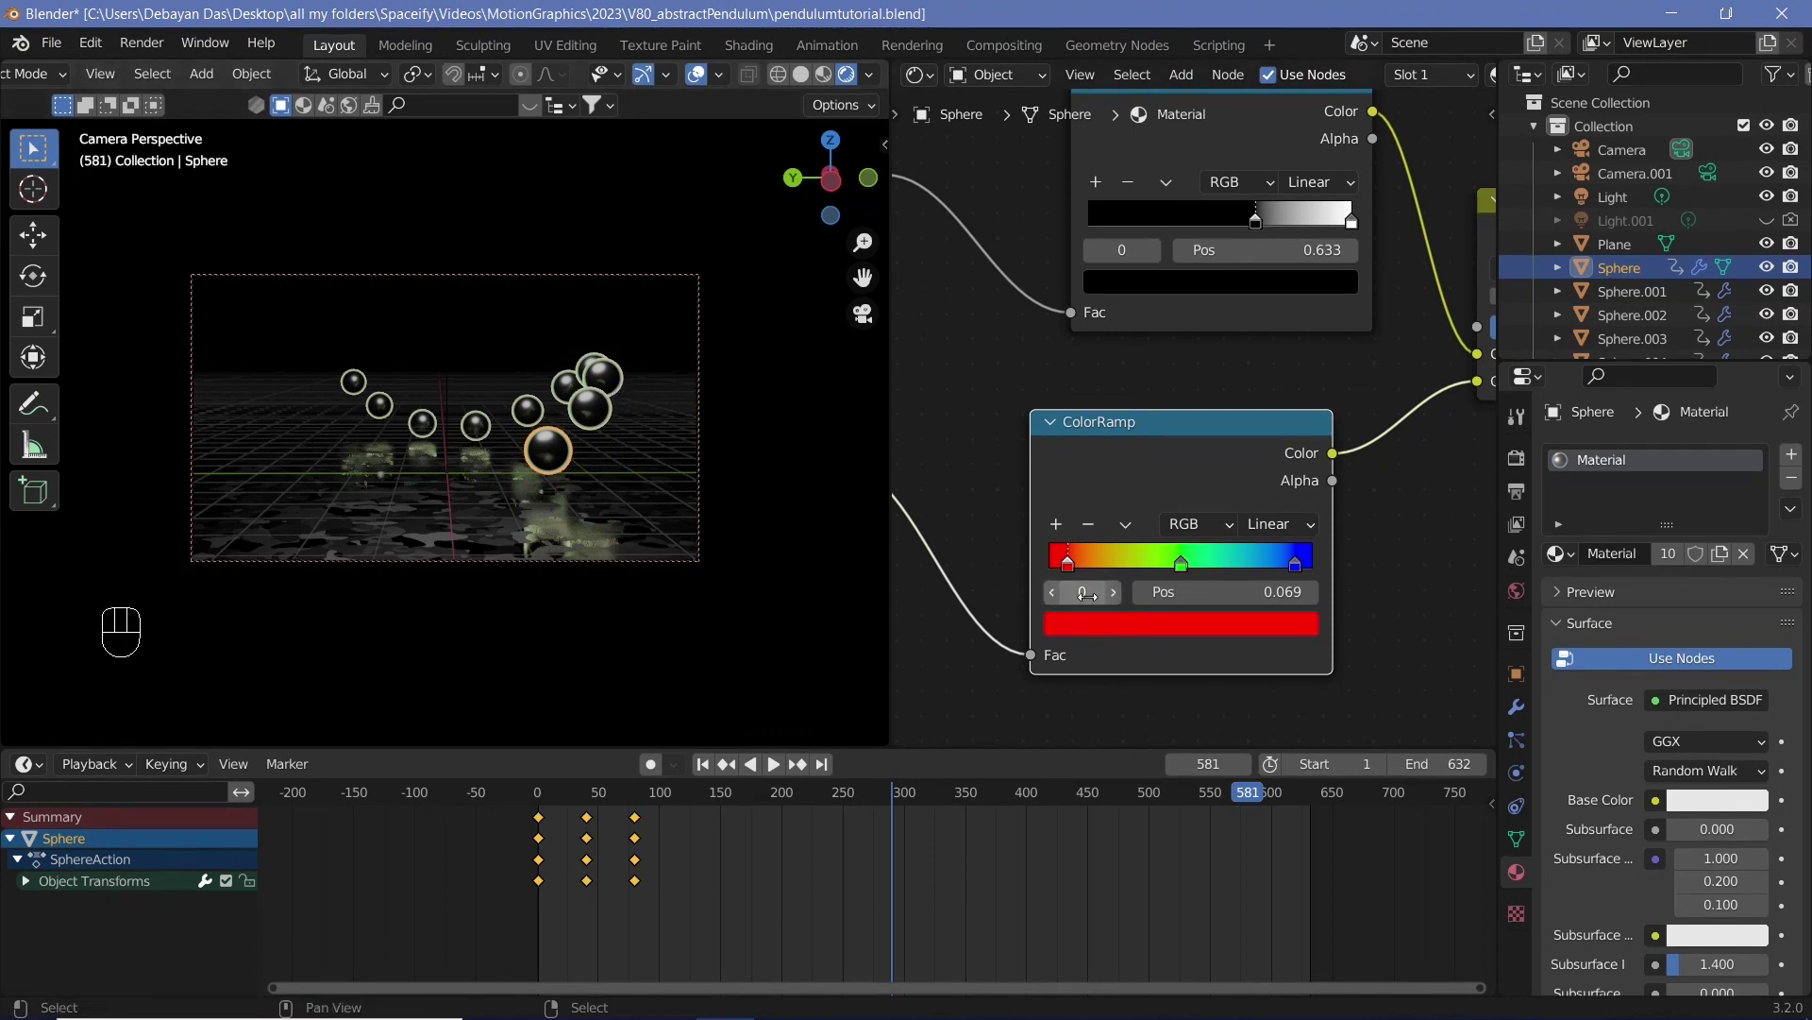
drag(1071, 564, 1076, 563)
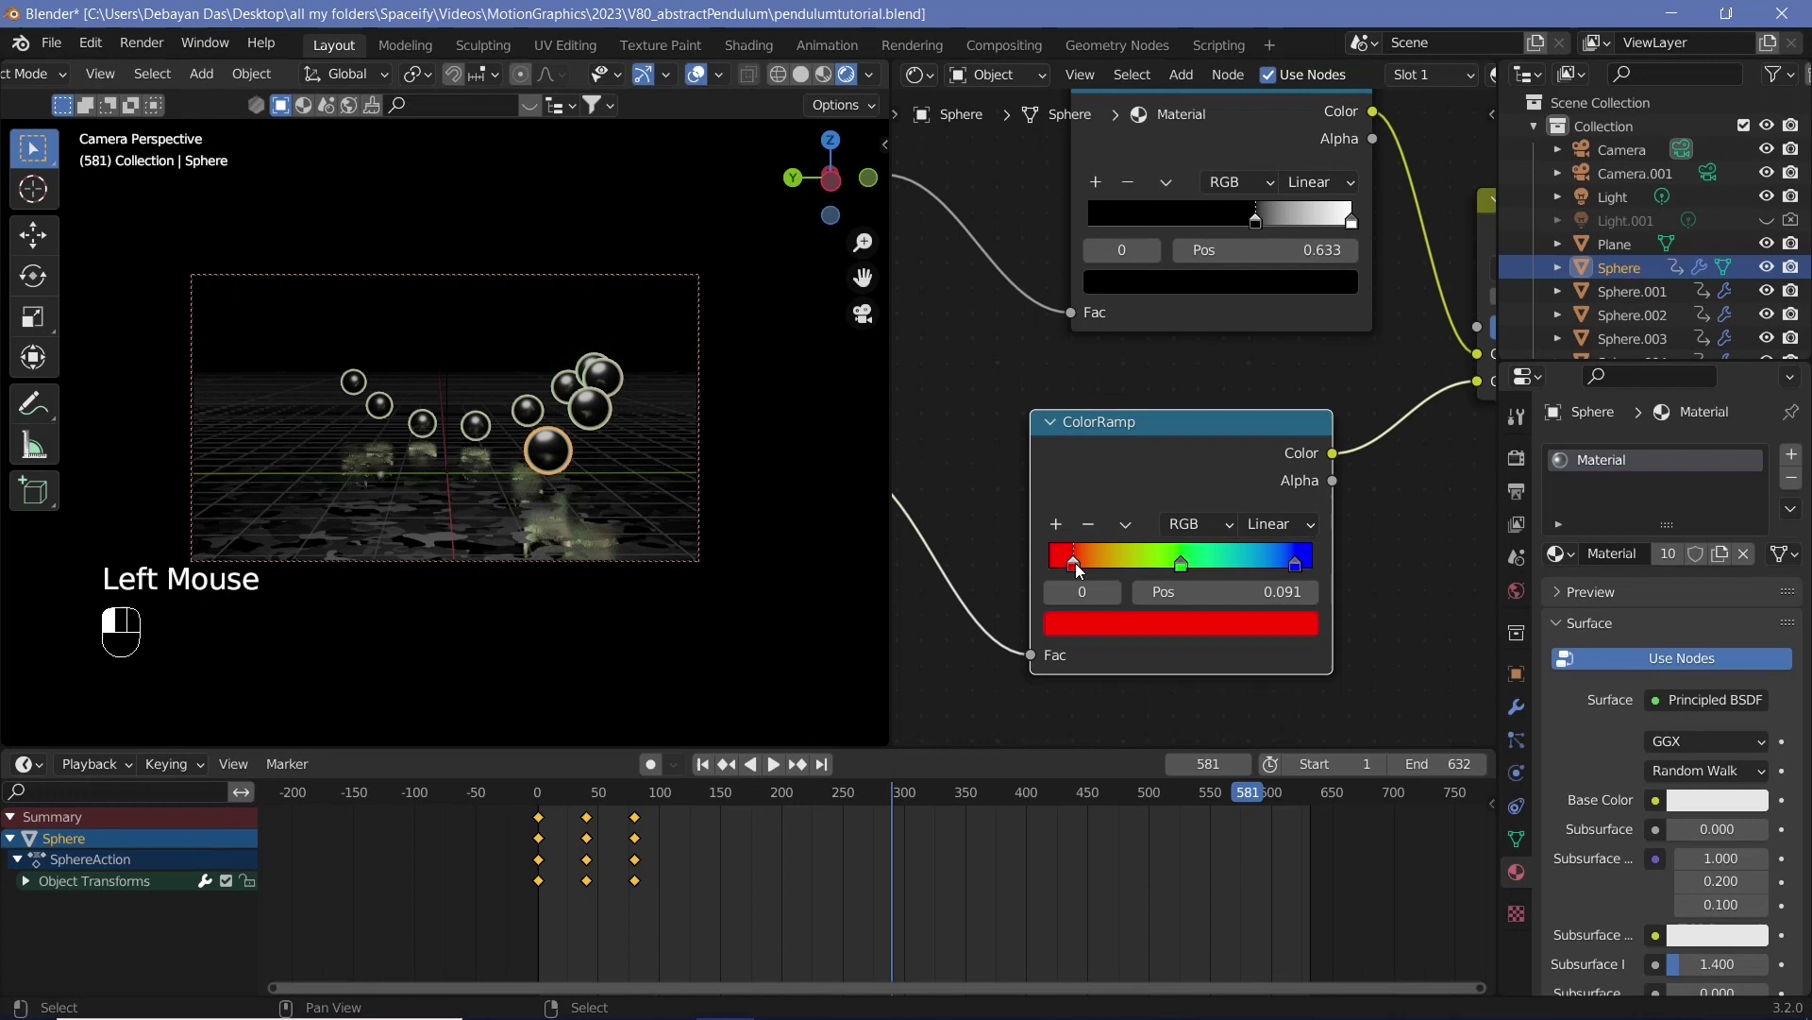
click(1298, 563)
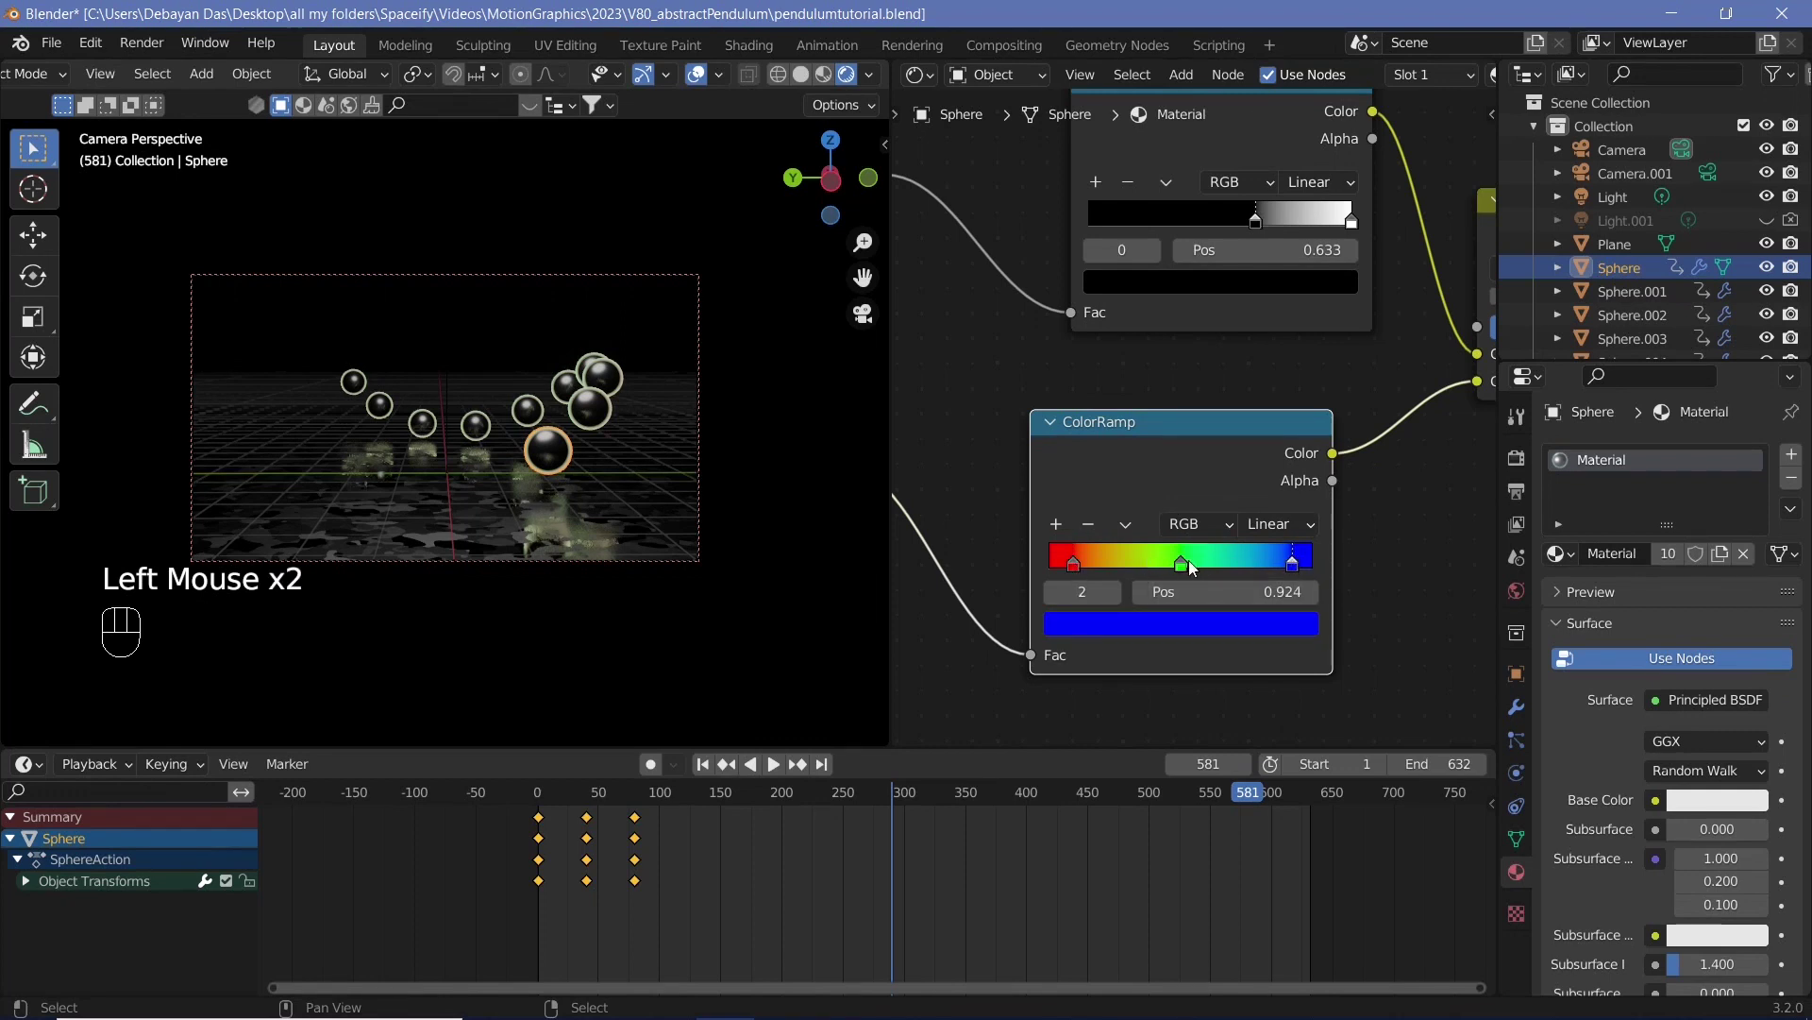
click(1273, 530)
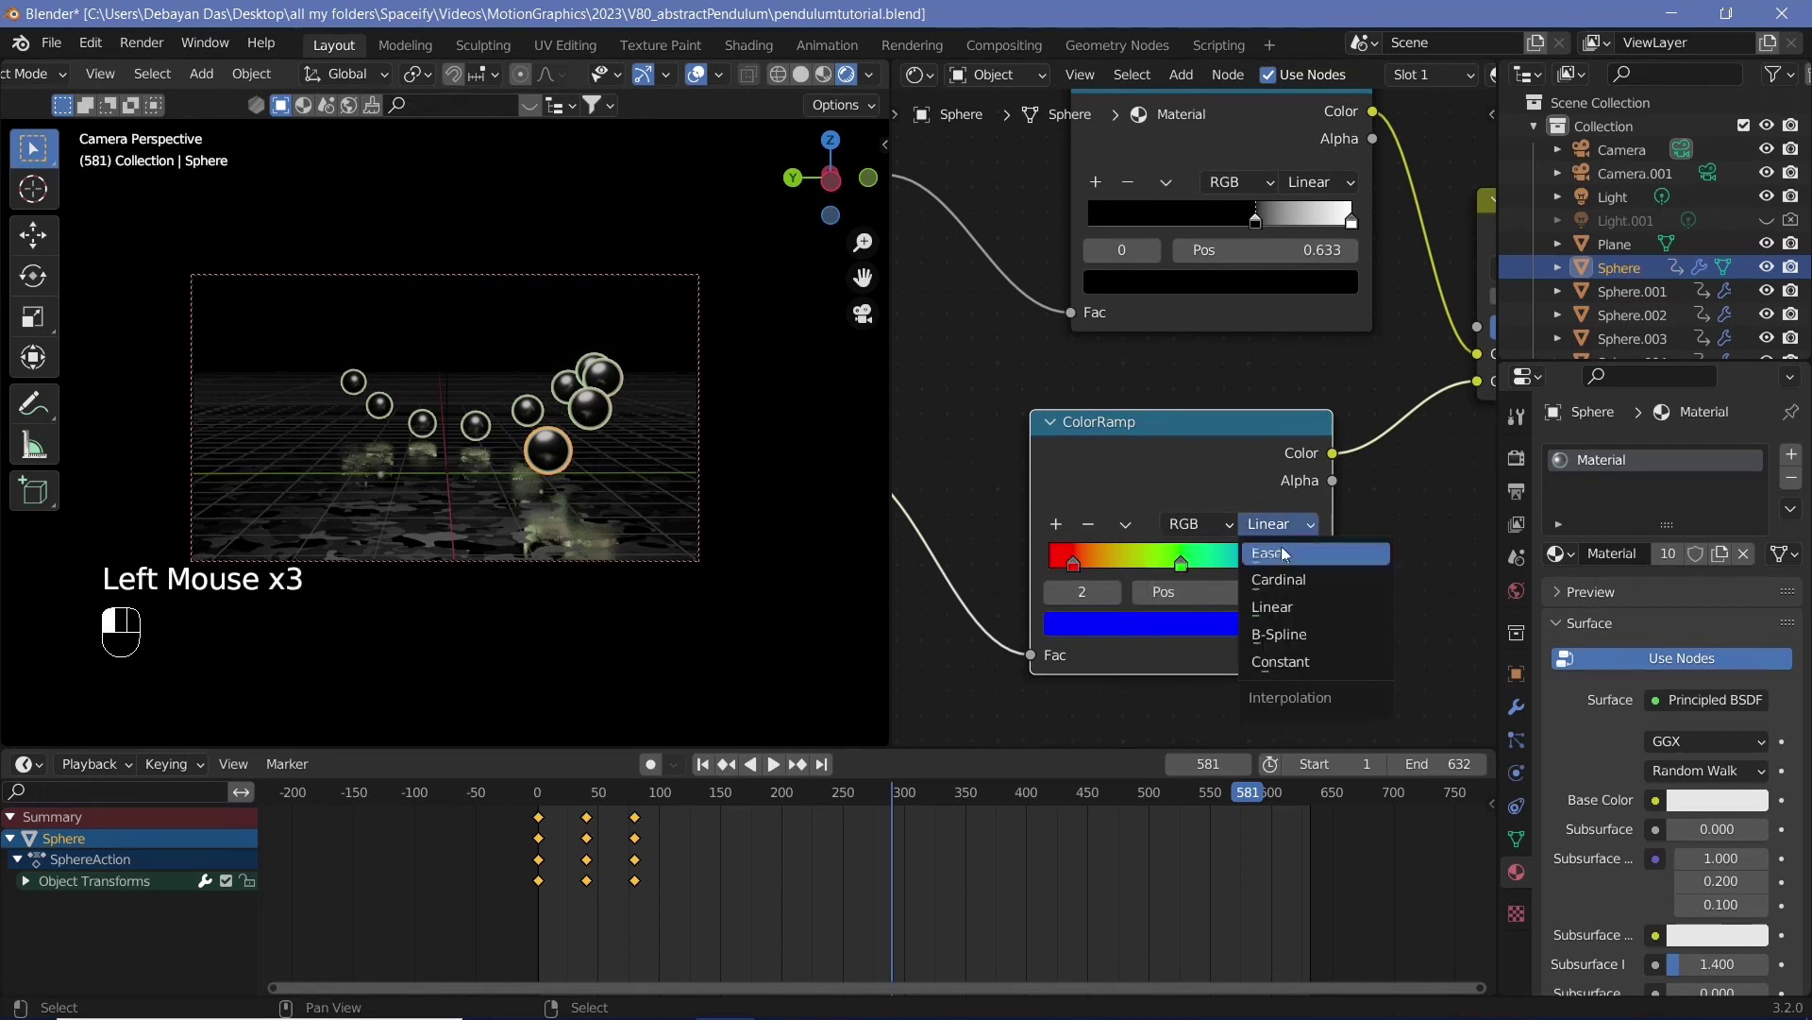
click(1284, 551)
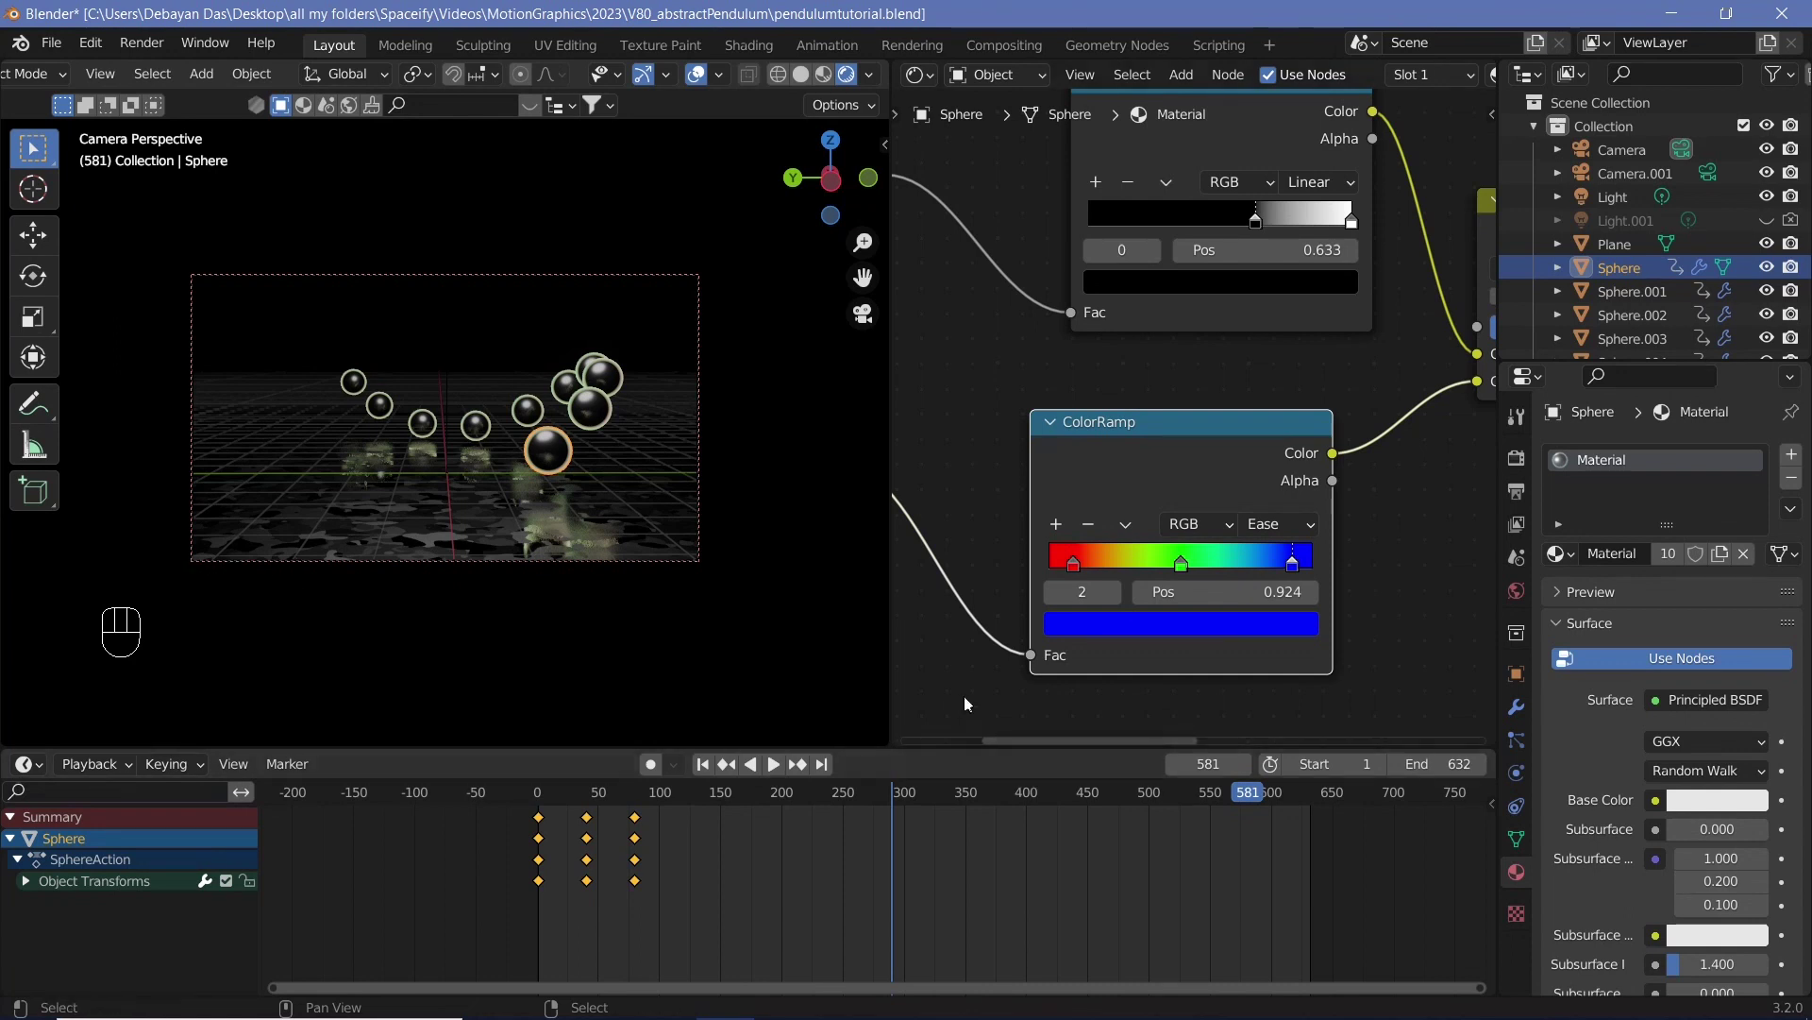
scroll(963, 695, down, 2)
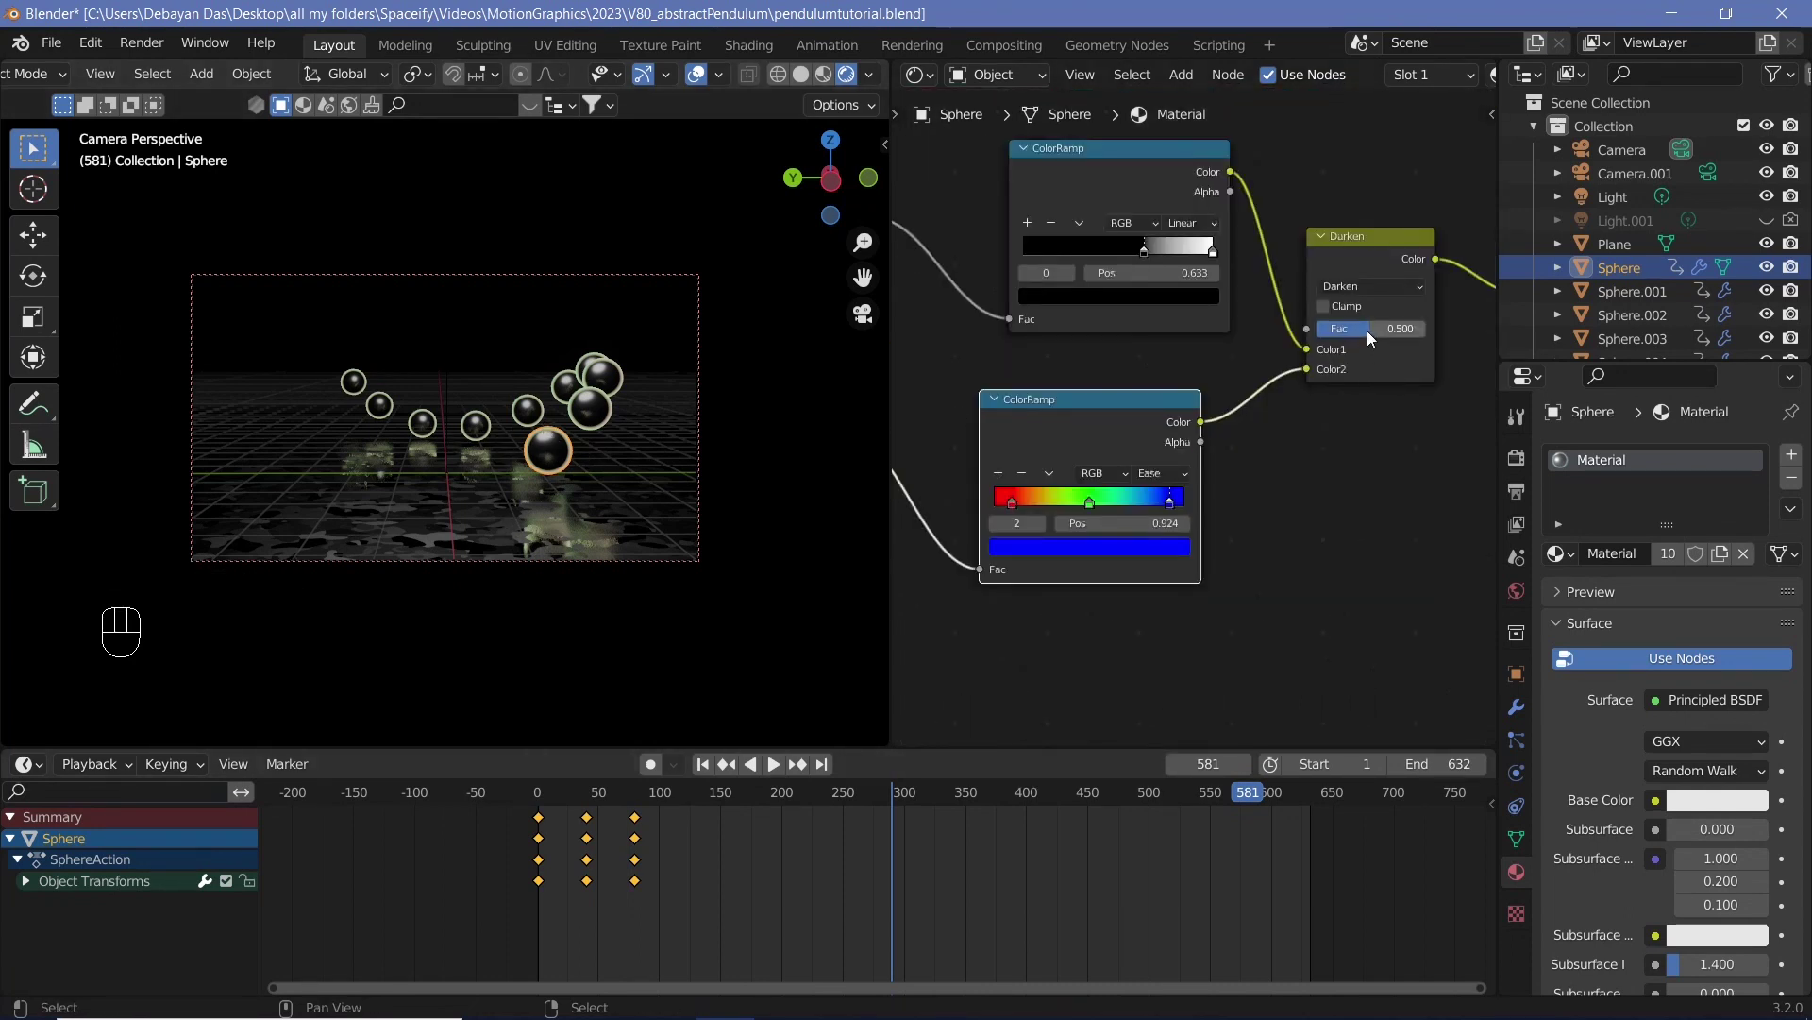
Step: Set the Darken mix factor to 1.000 and select the Gradient Texture node
drag(1368, 330, 1428, 330)
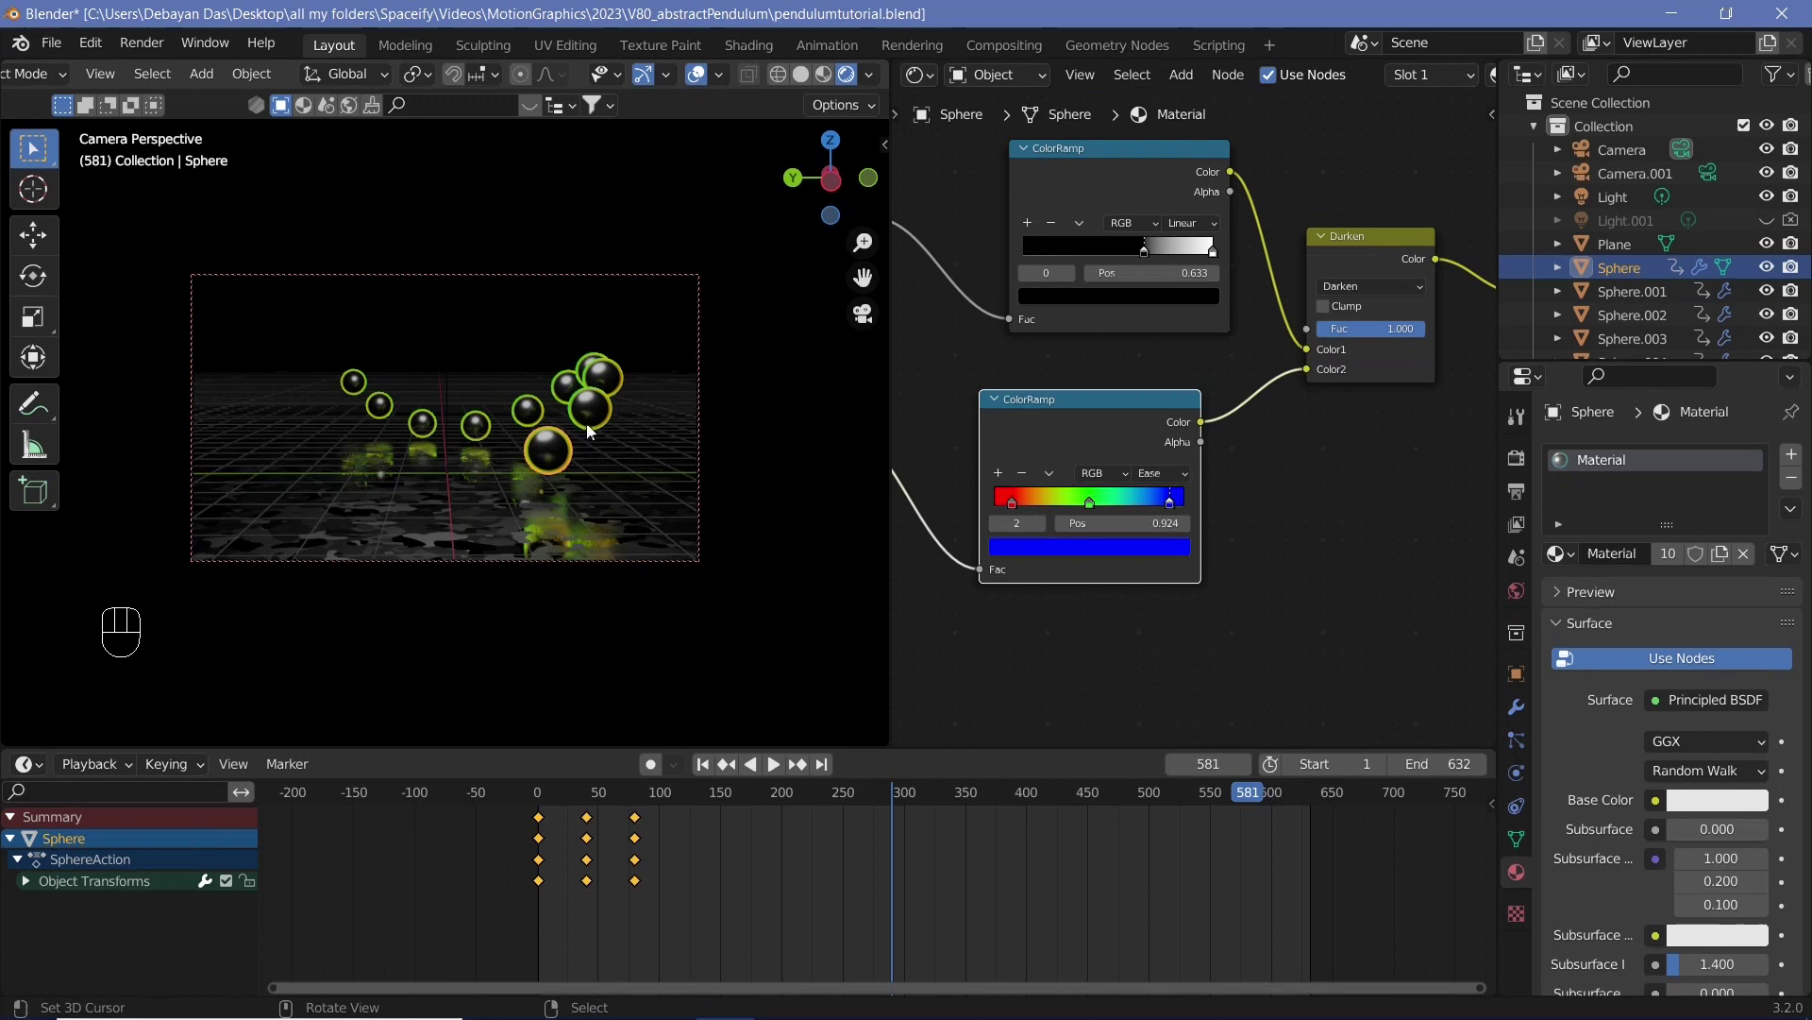
middle_drag(995, 636, 1281, 597)
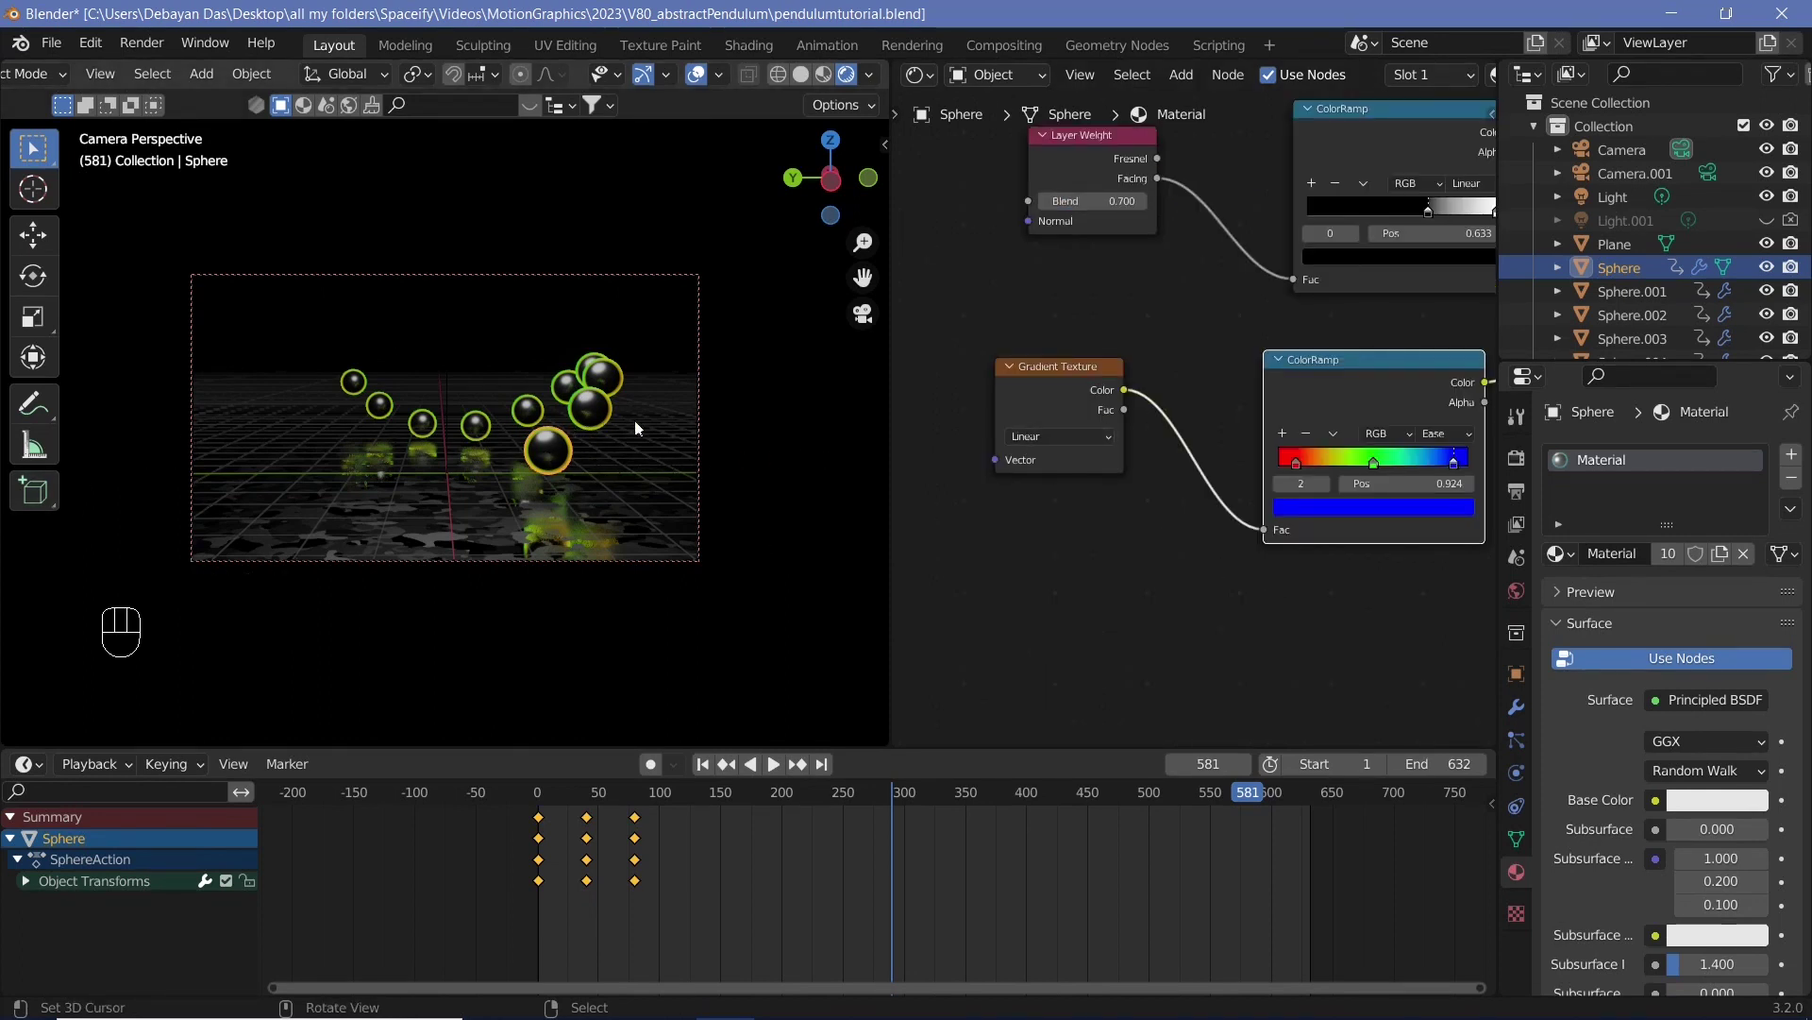
middle_drag(1005, 478, 1213, 474)
click(1233, 369)
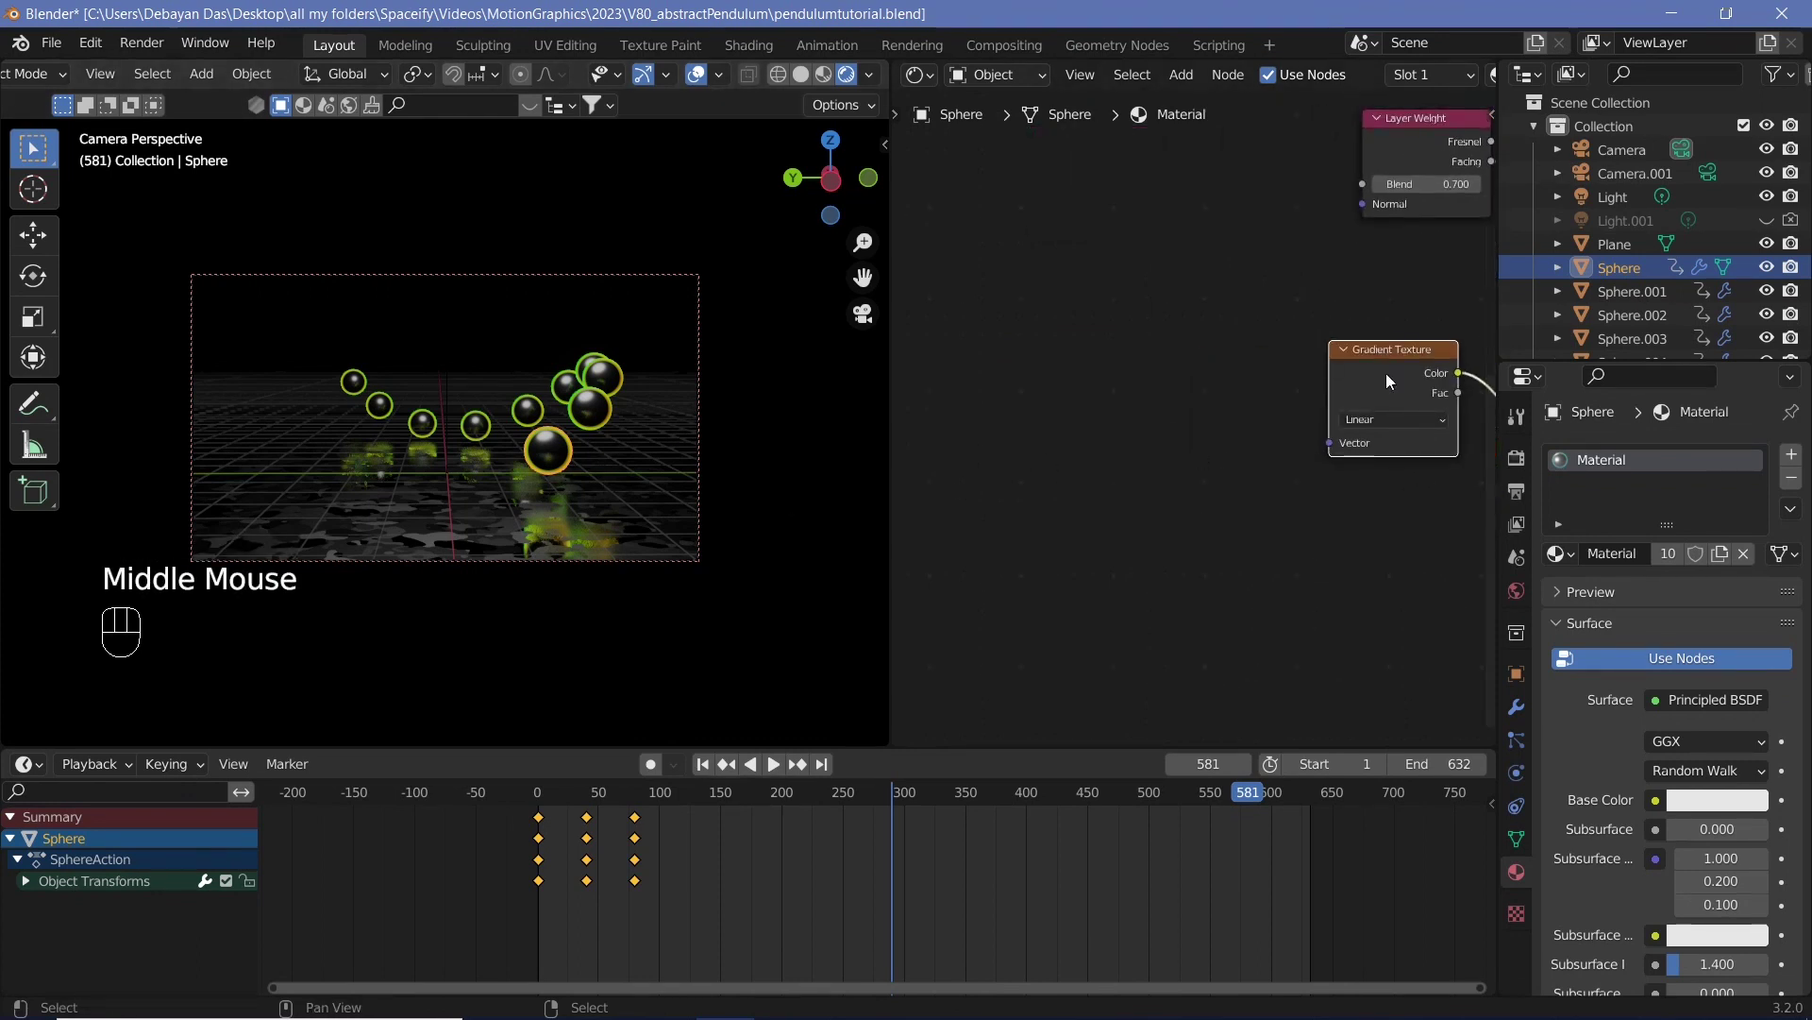
Step: Add Texture Coordinate and Mapping nodes to the gradient, driven by Camera coordinates
key(ctrl+t)
middle_drag(1275, 503, 1378, 502)
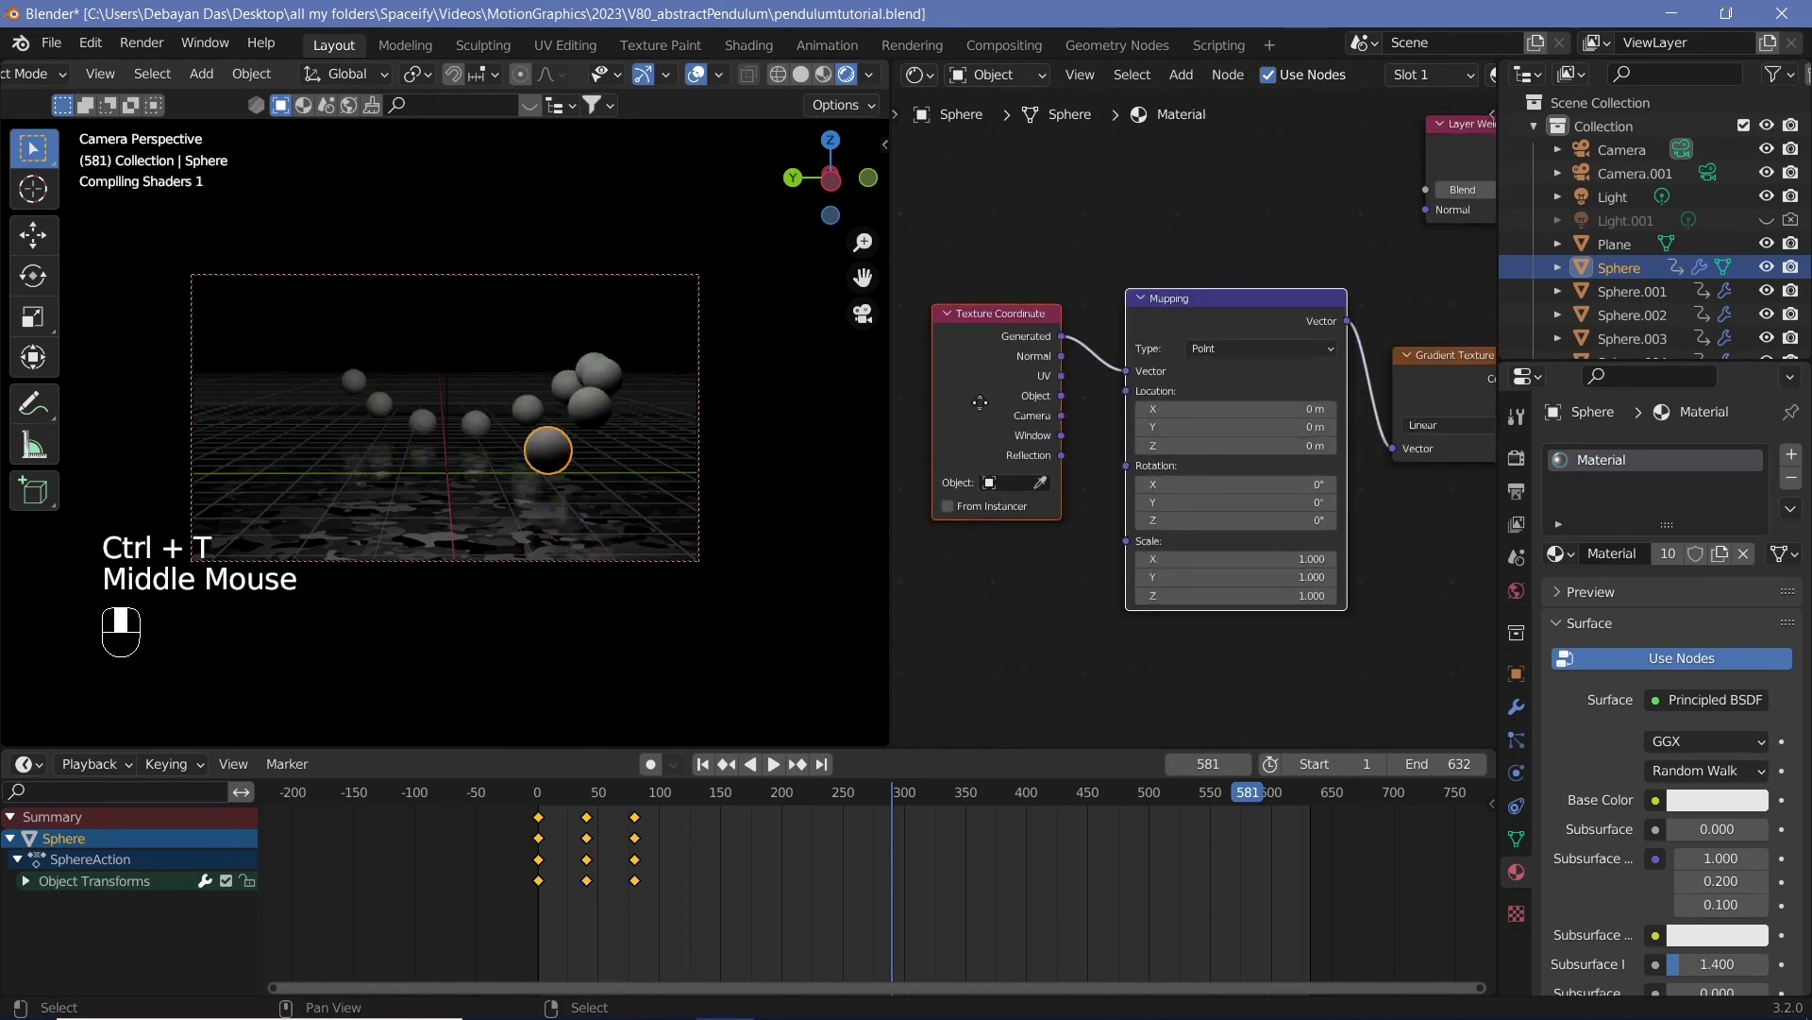
middle_drag(1154, 472, 1115, 423)
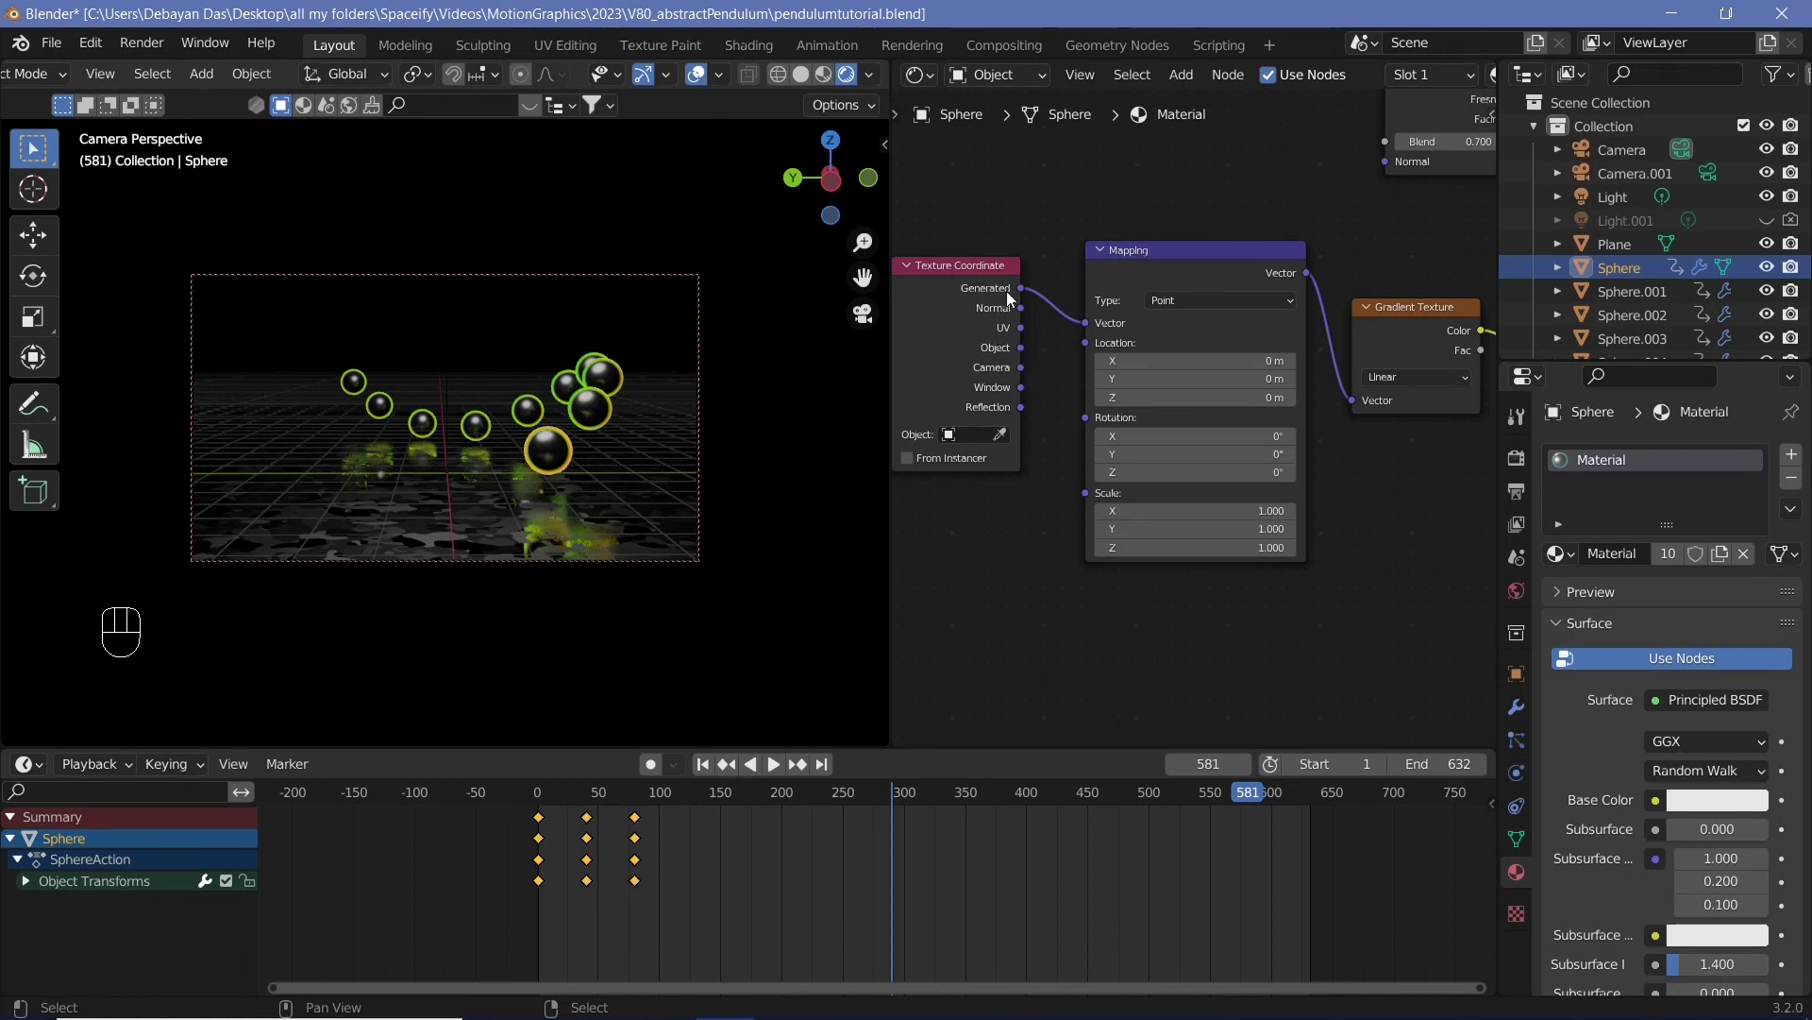
drag(1022, 368, 1085, 322)
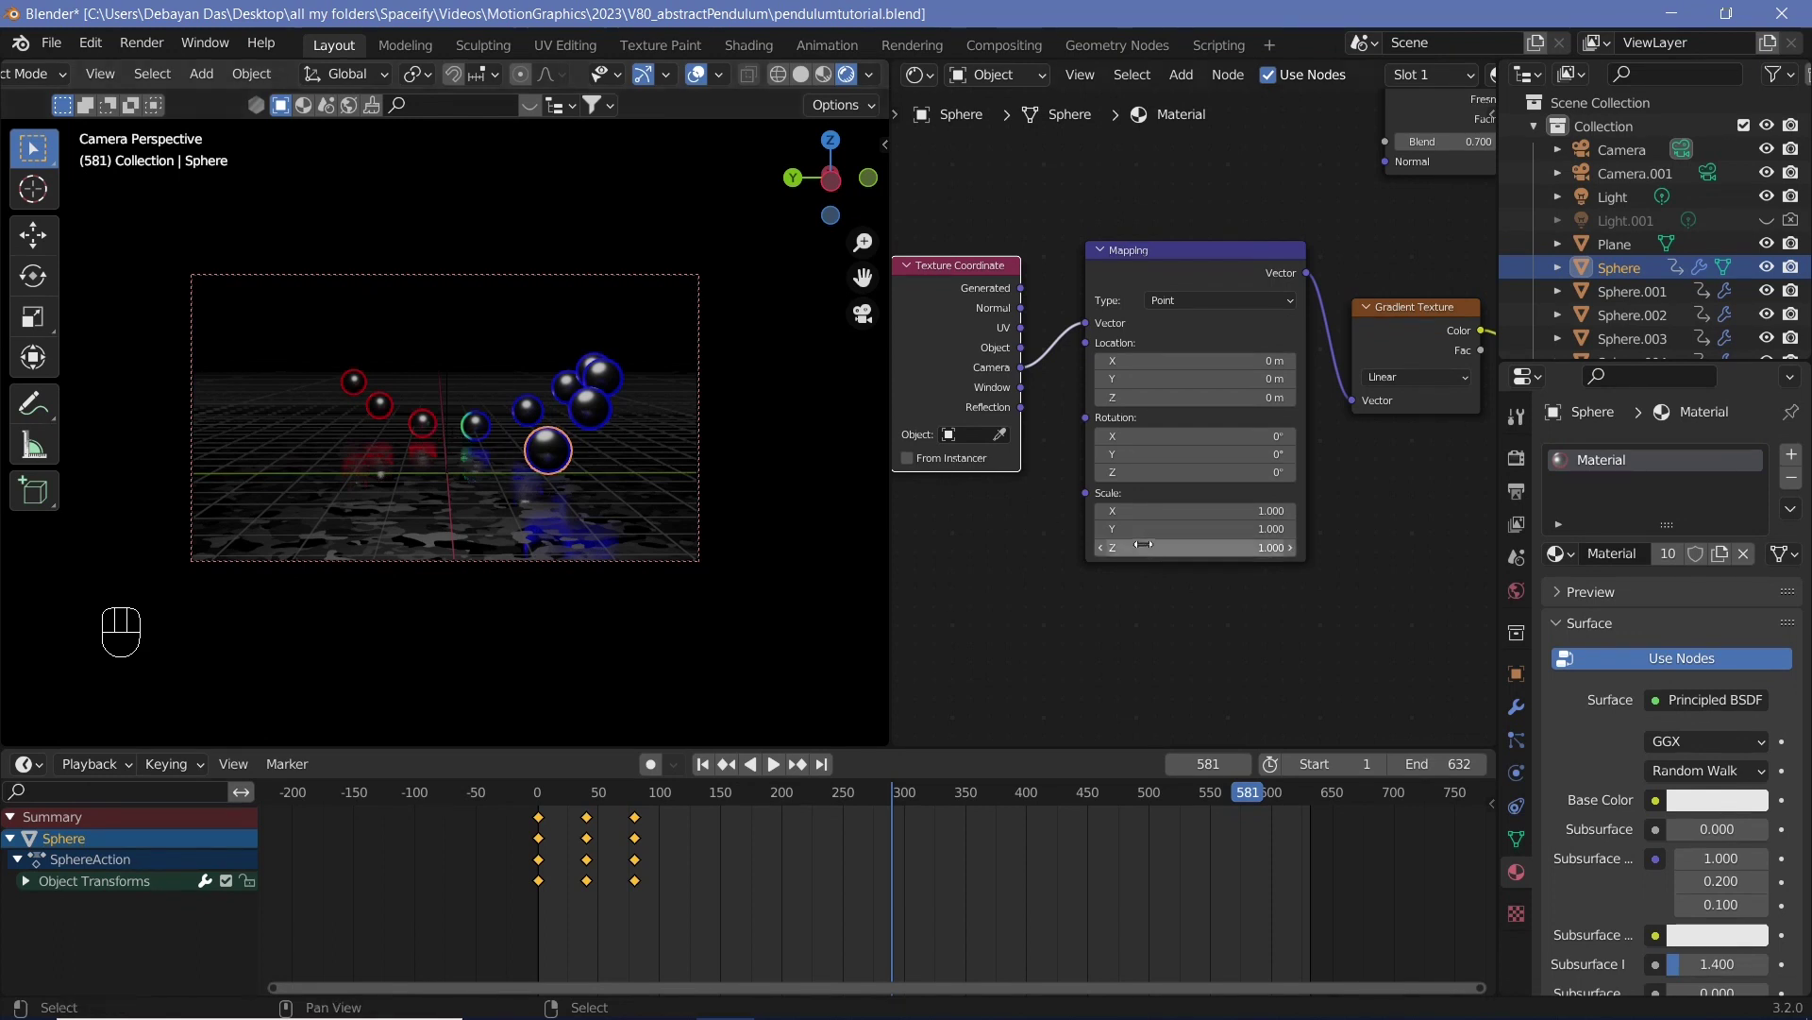
Step: Set the Mapping X scale to 0.1 and Location X to 0.5 m
drag(1102, 511, 992, 510)
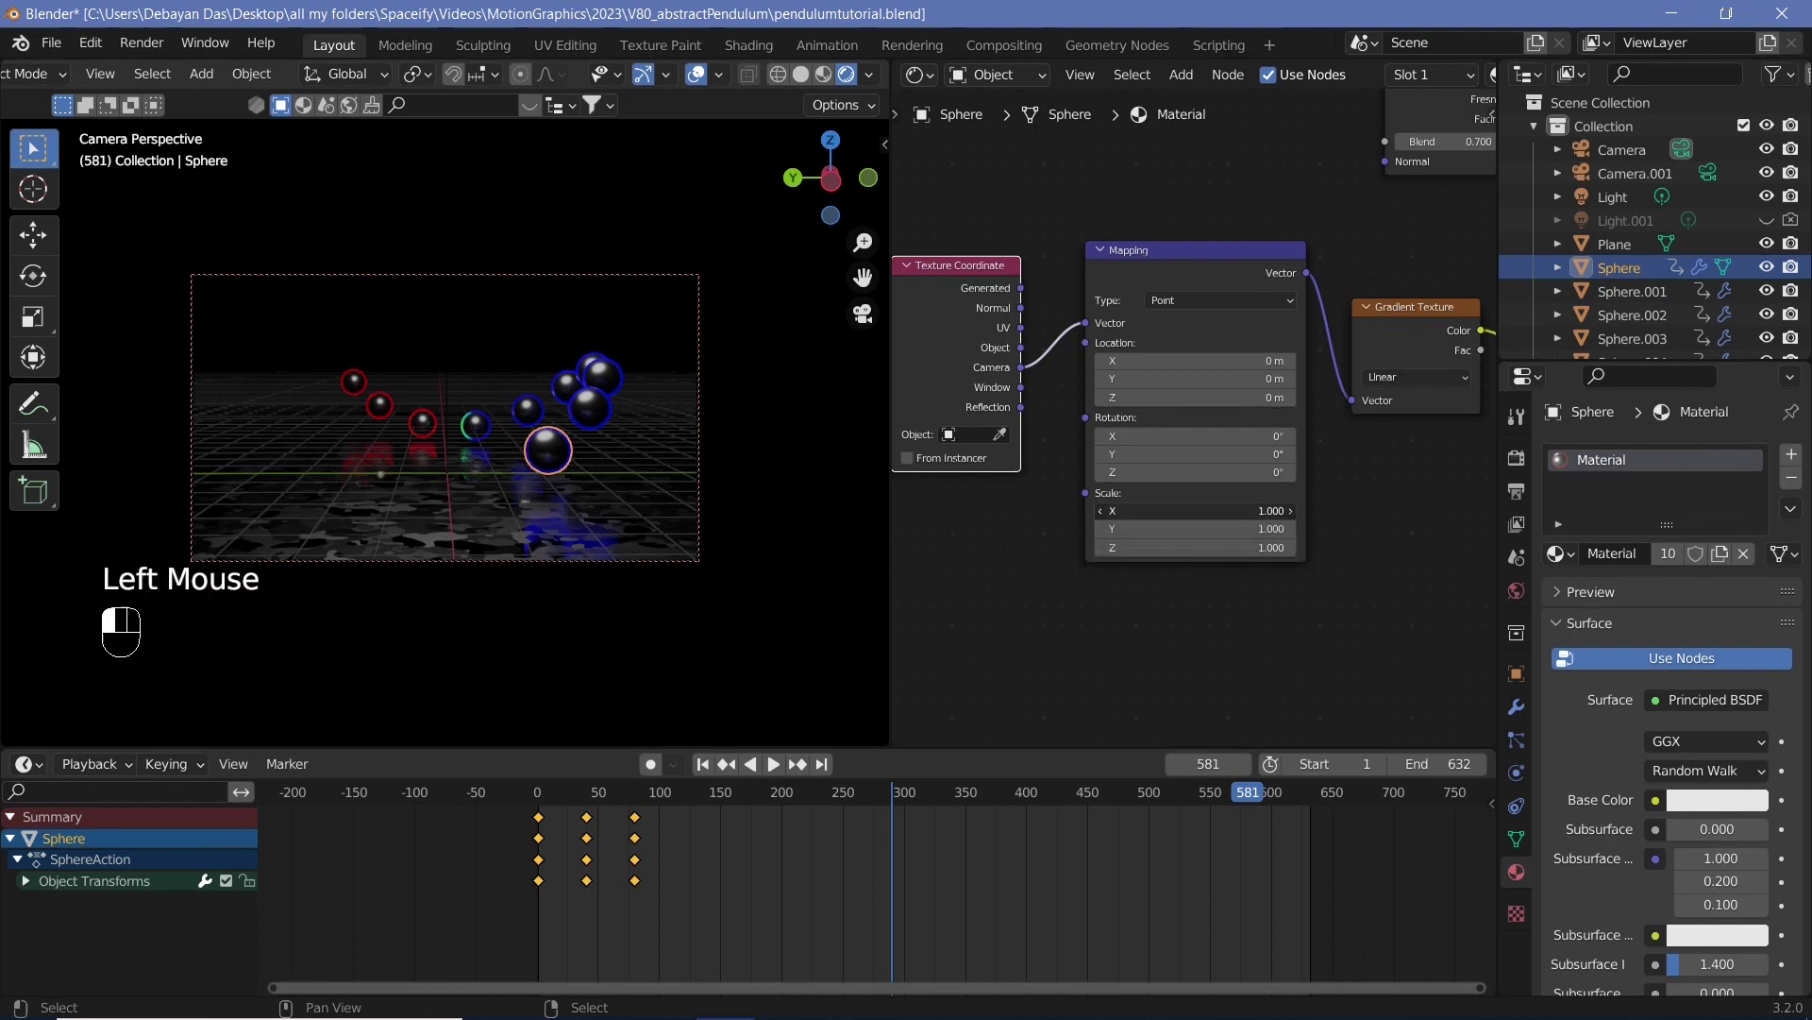
double_click(1158, 512)
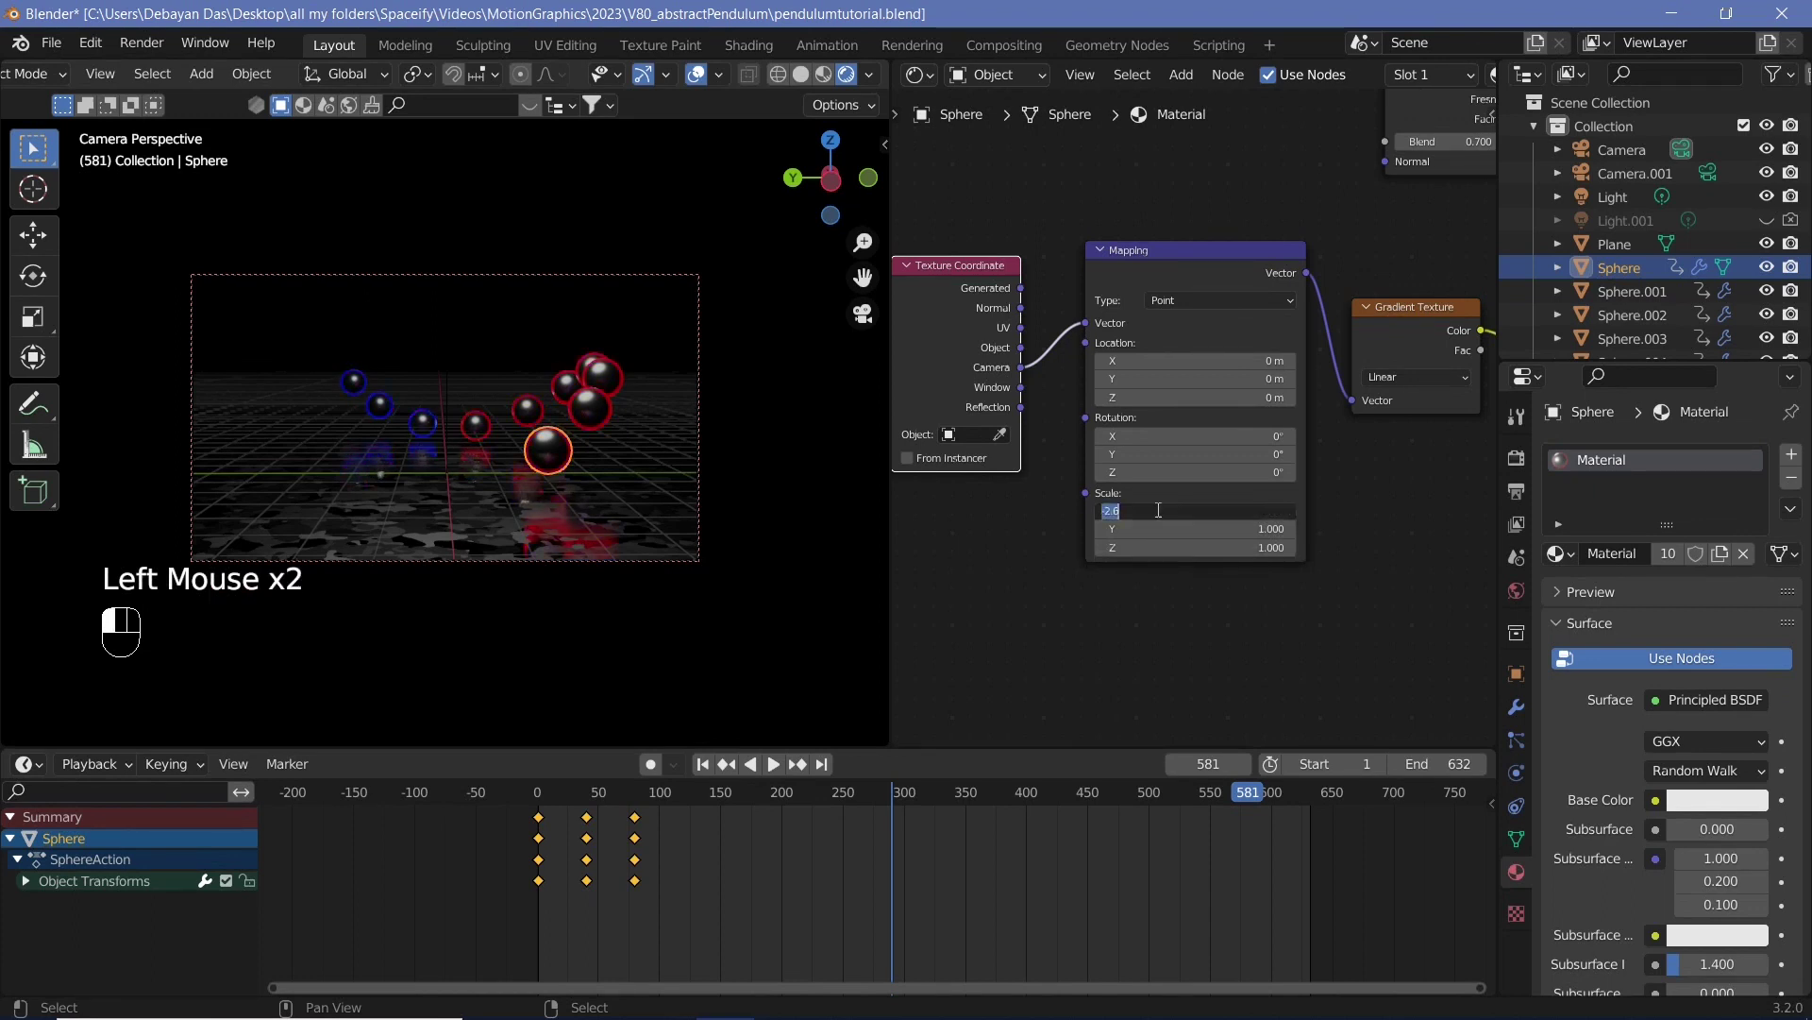
text(0.1)
text(00)
key(Return)
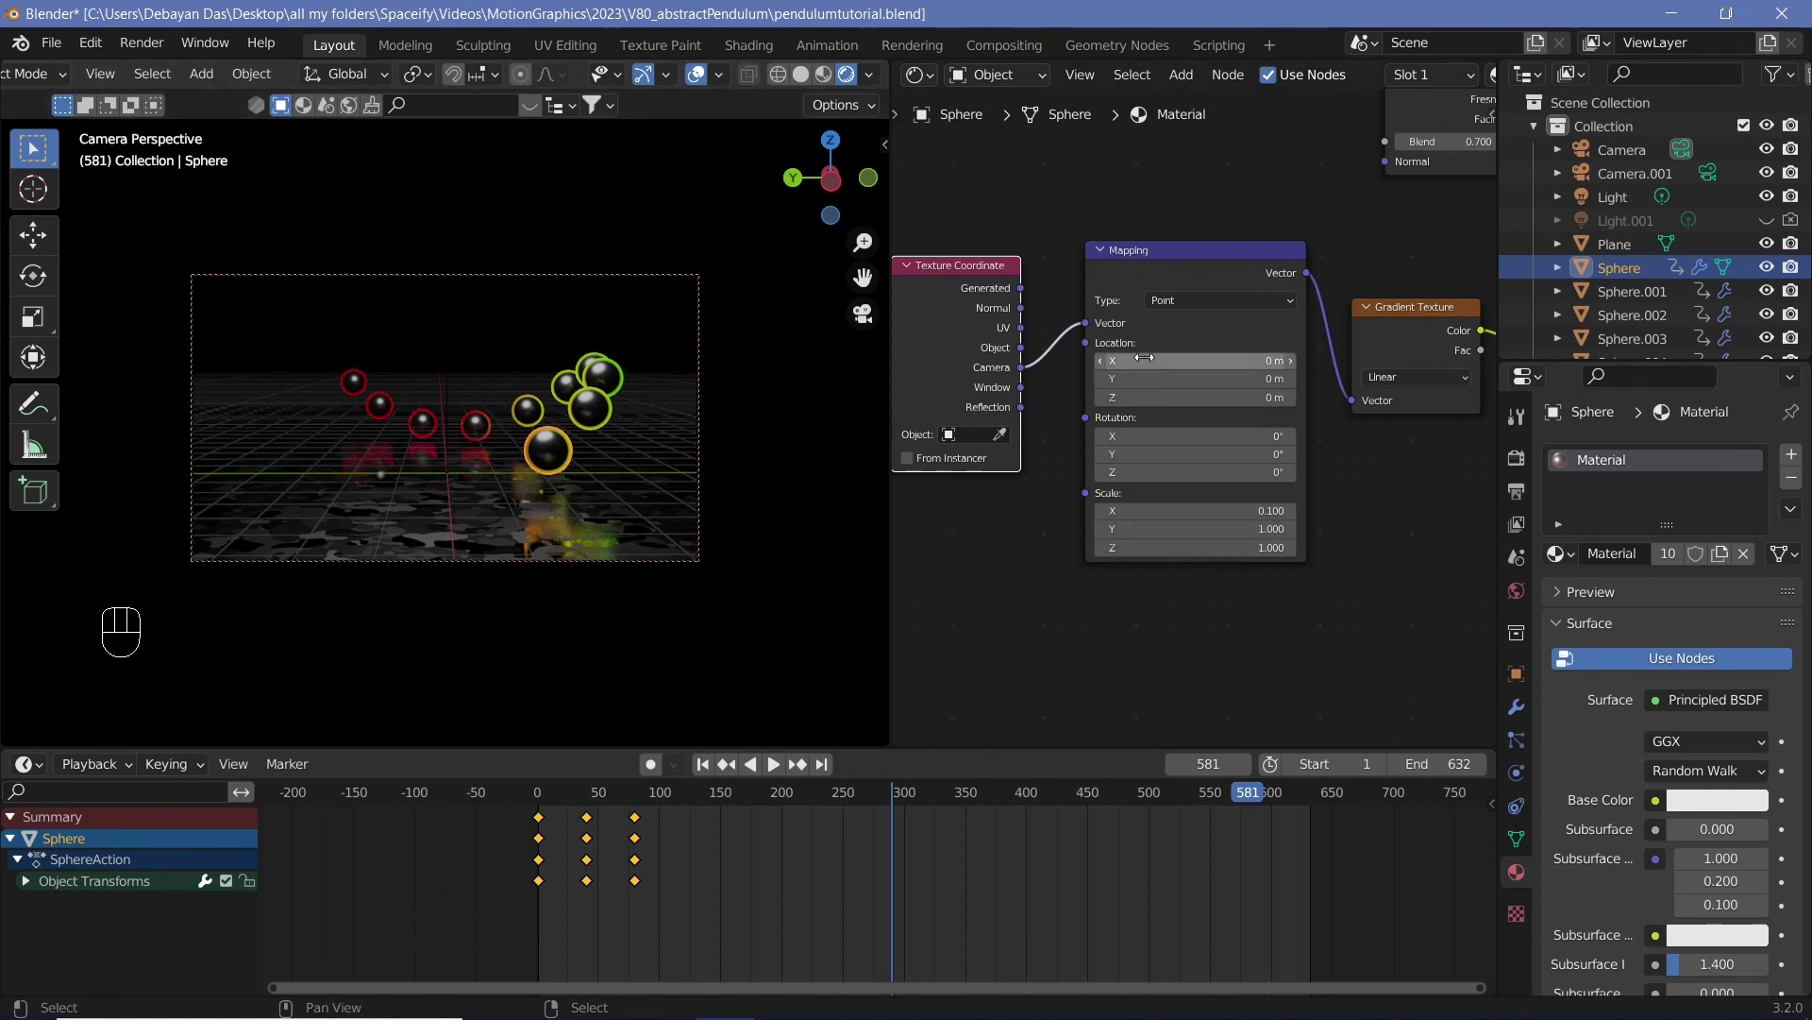
drag(1119, 361, 1098, 361)
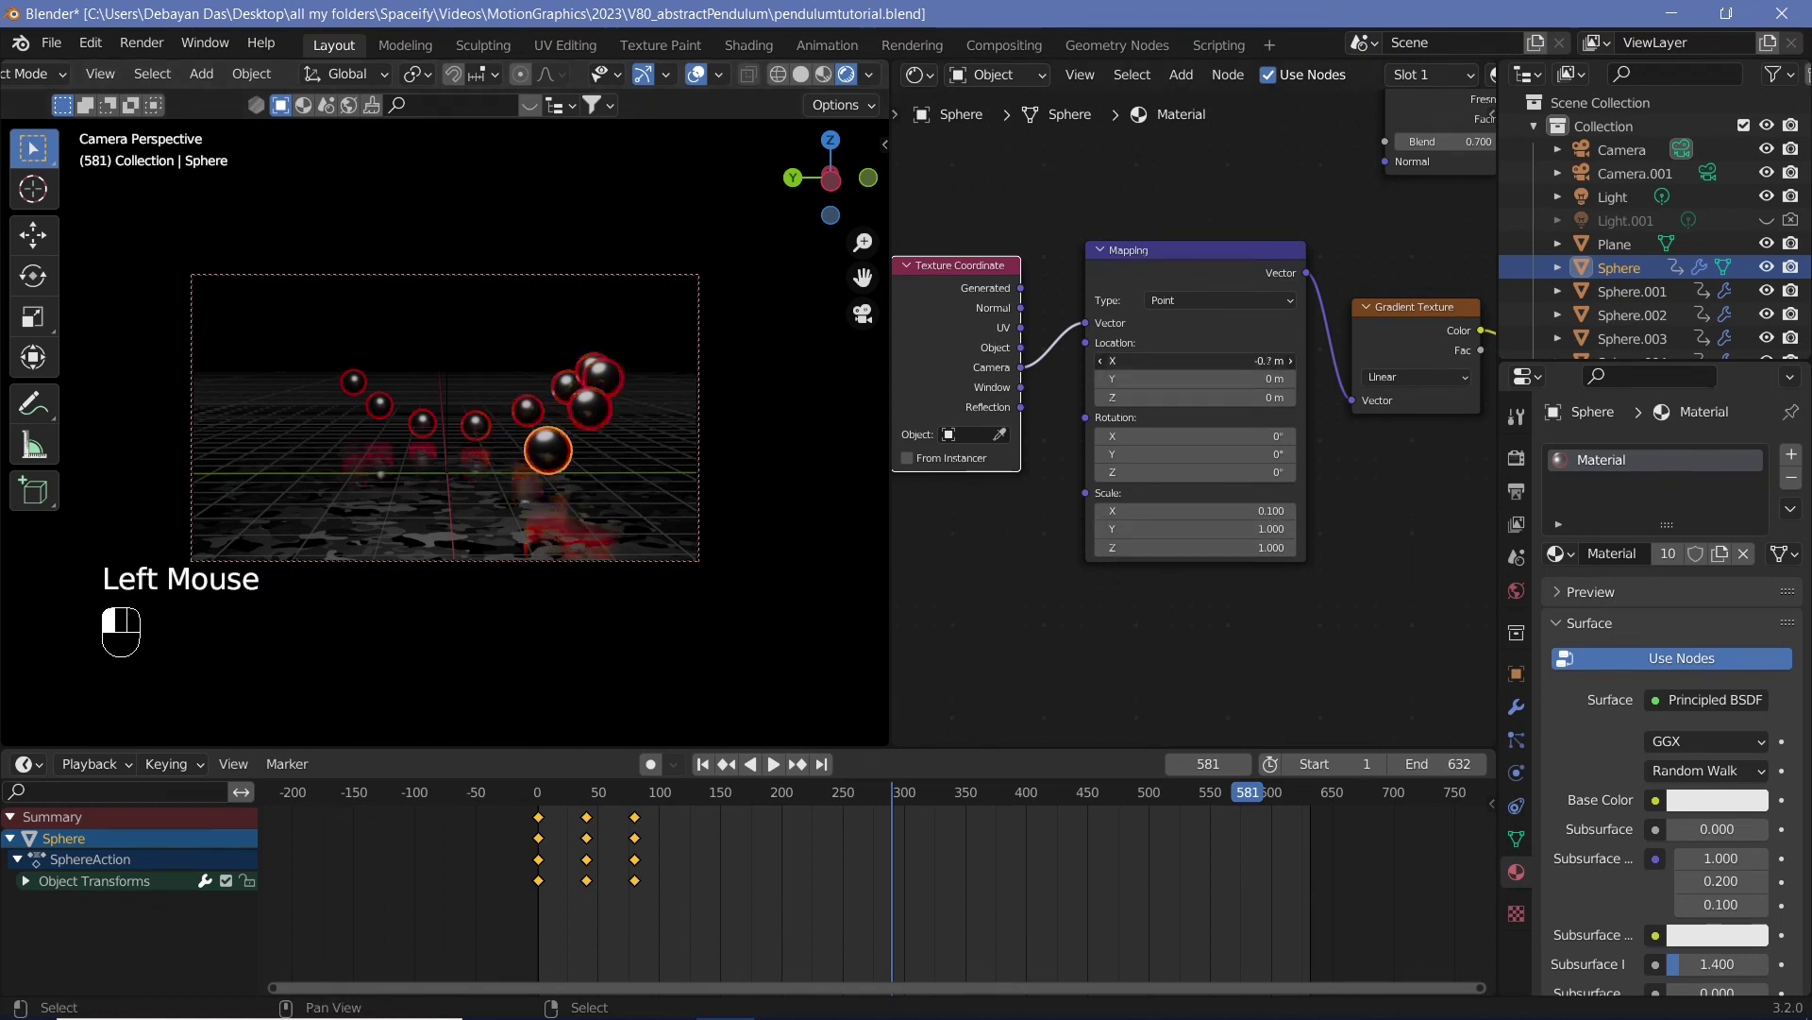
drag(1252, 359, 1282, 361)
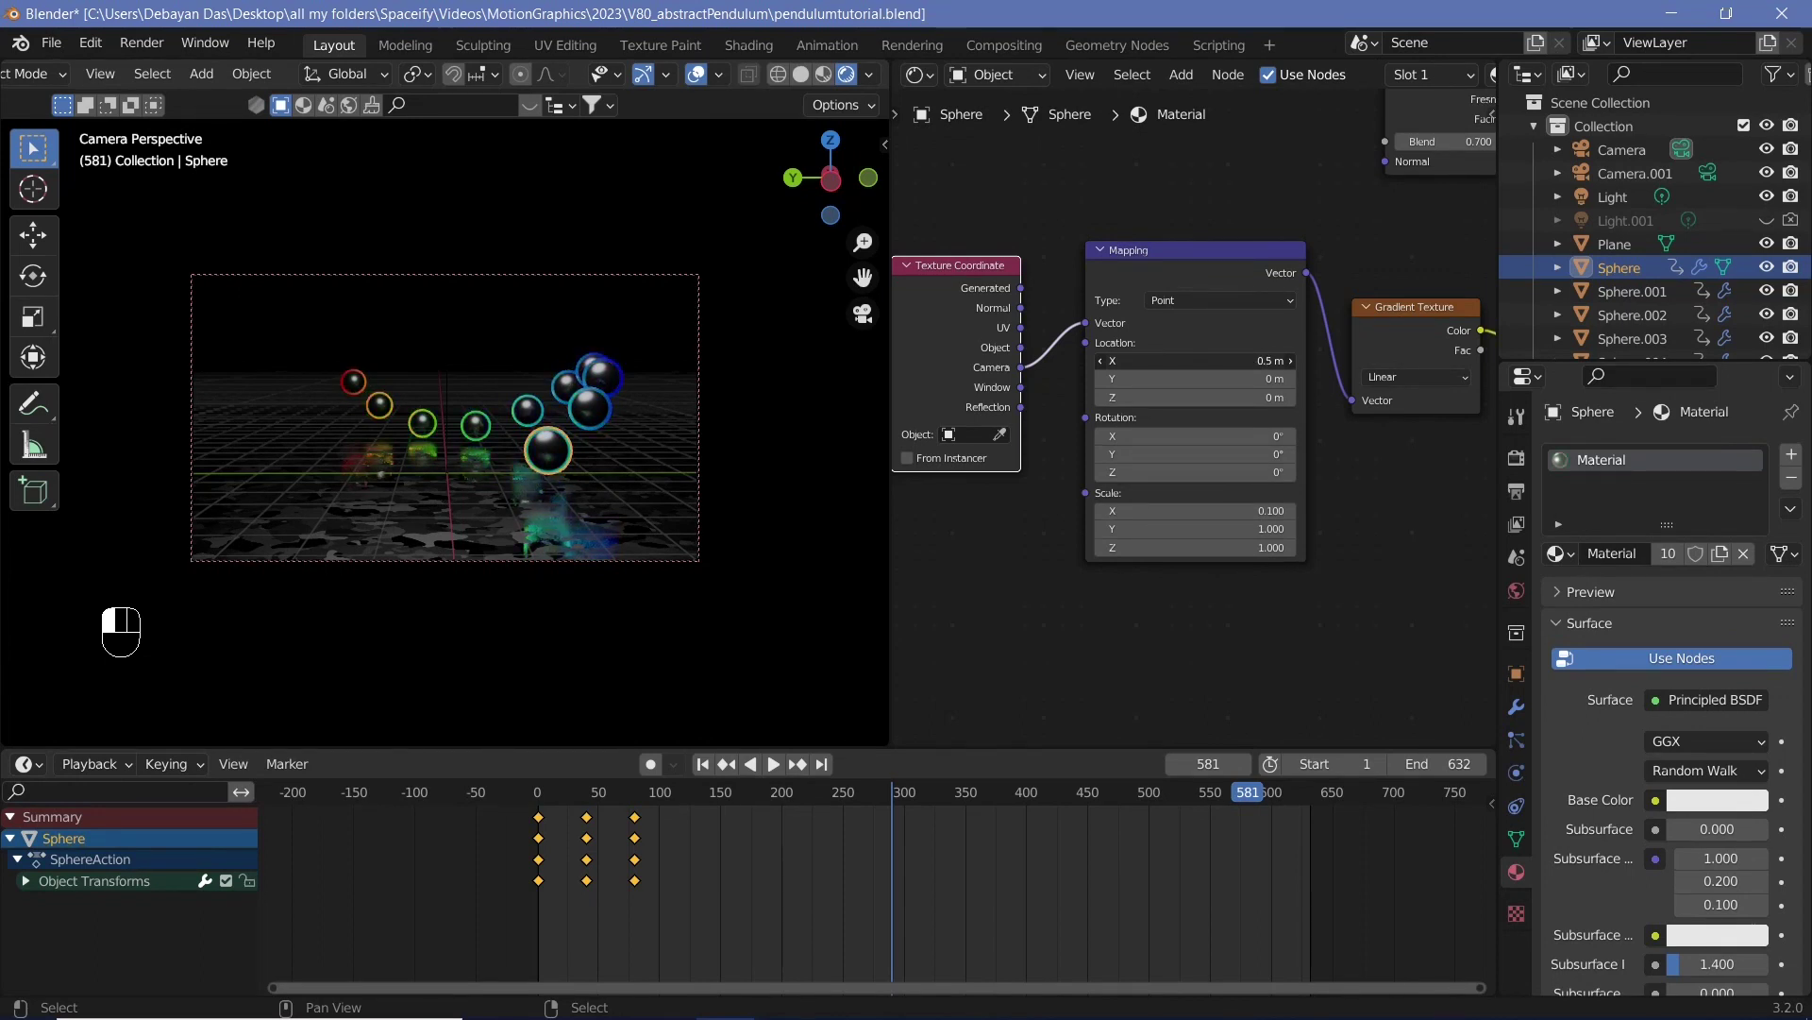
Step: Preview the pendulum animation, stop at frame 178, and turn viewport overlays off
key(shift+space)
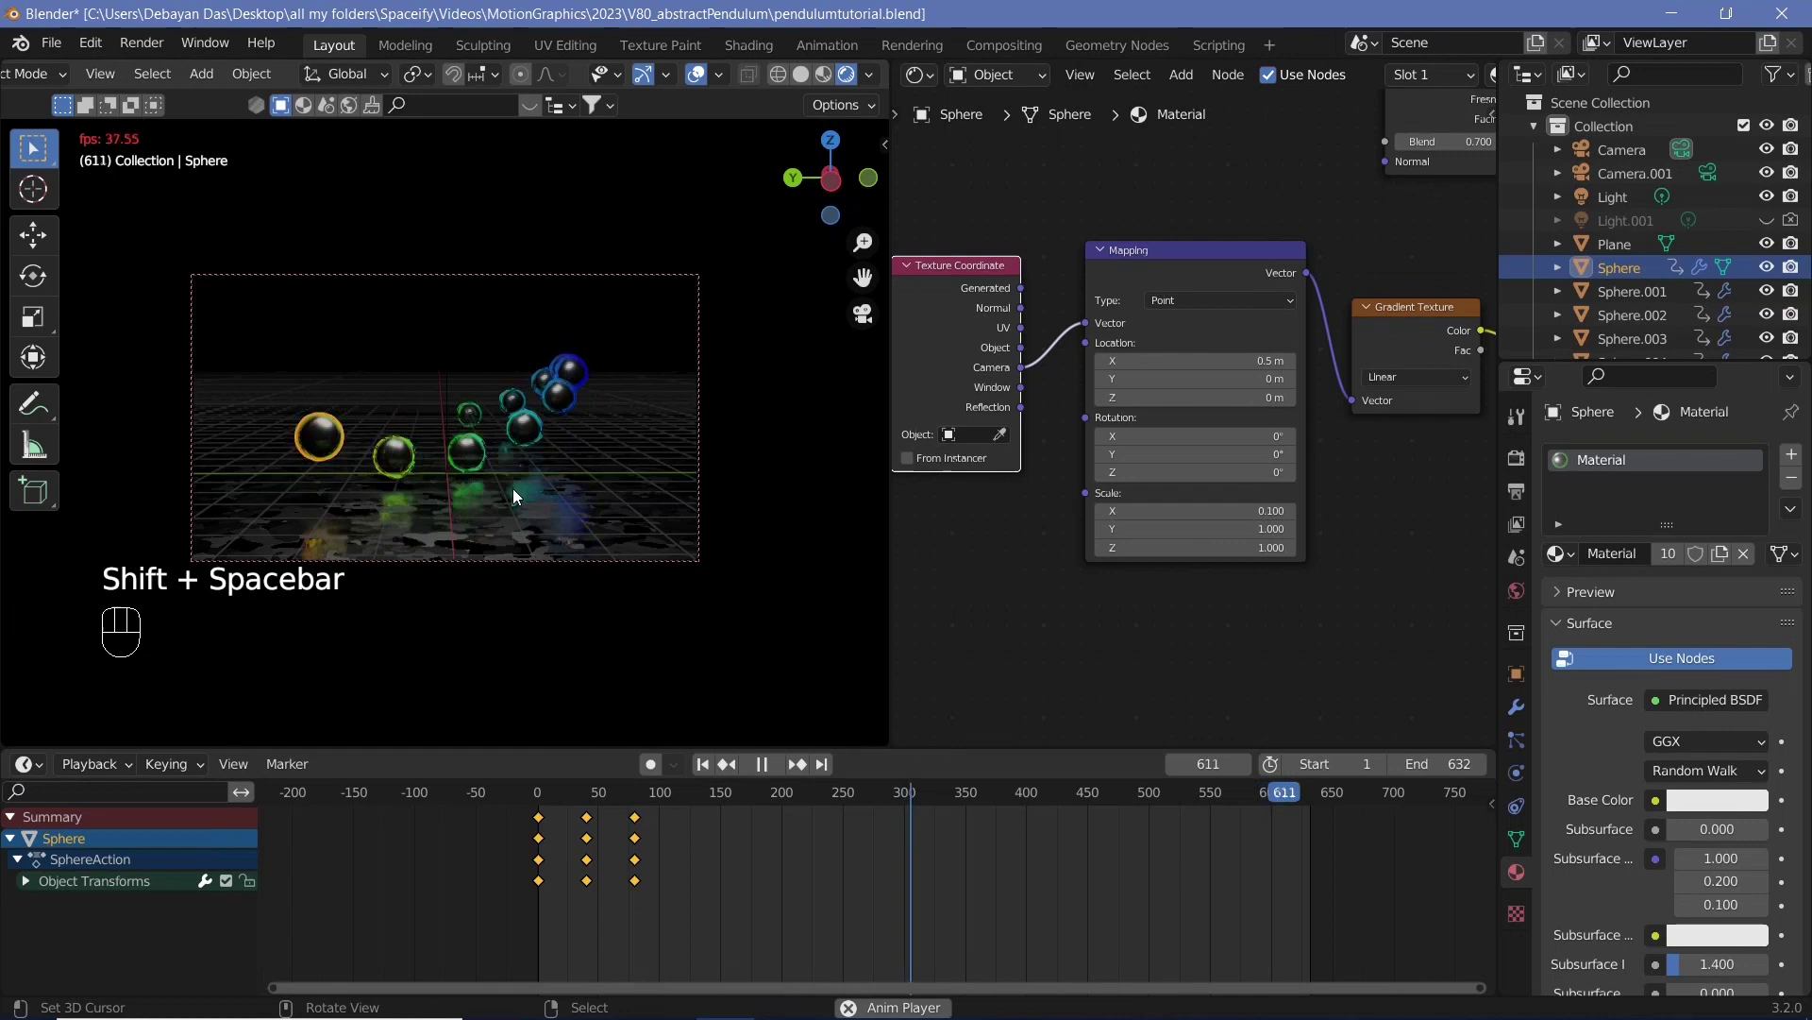
key(shift+space)
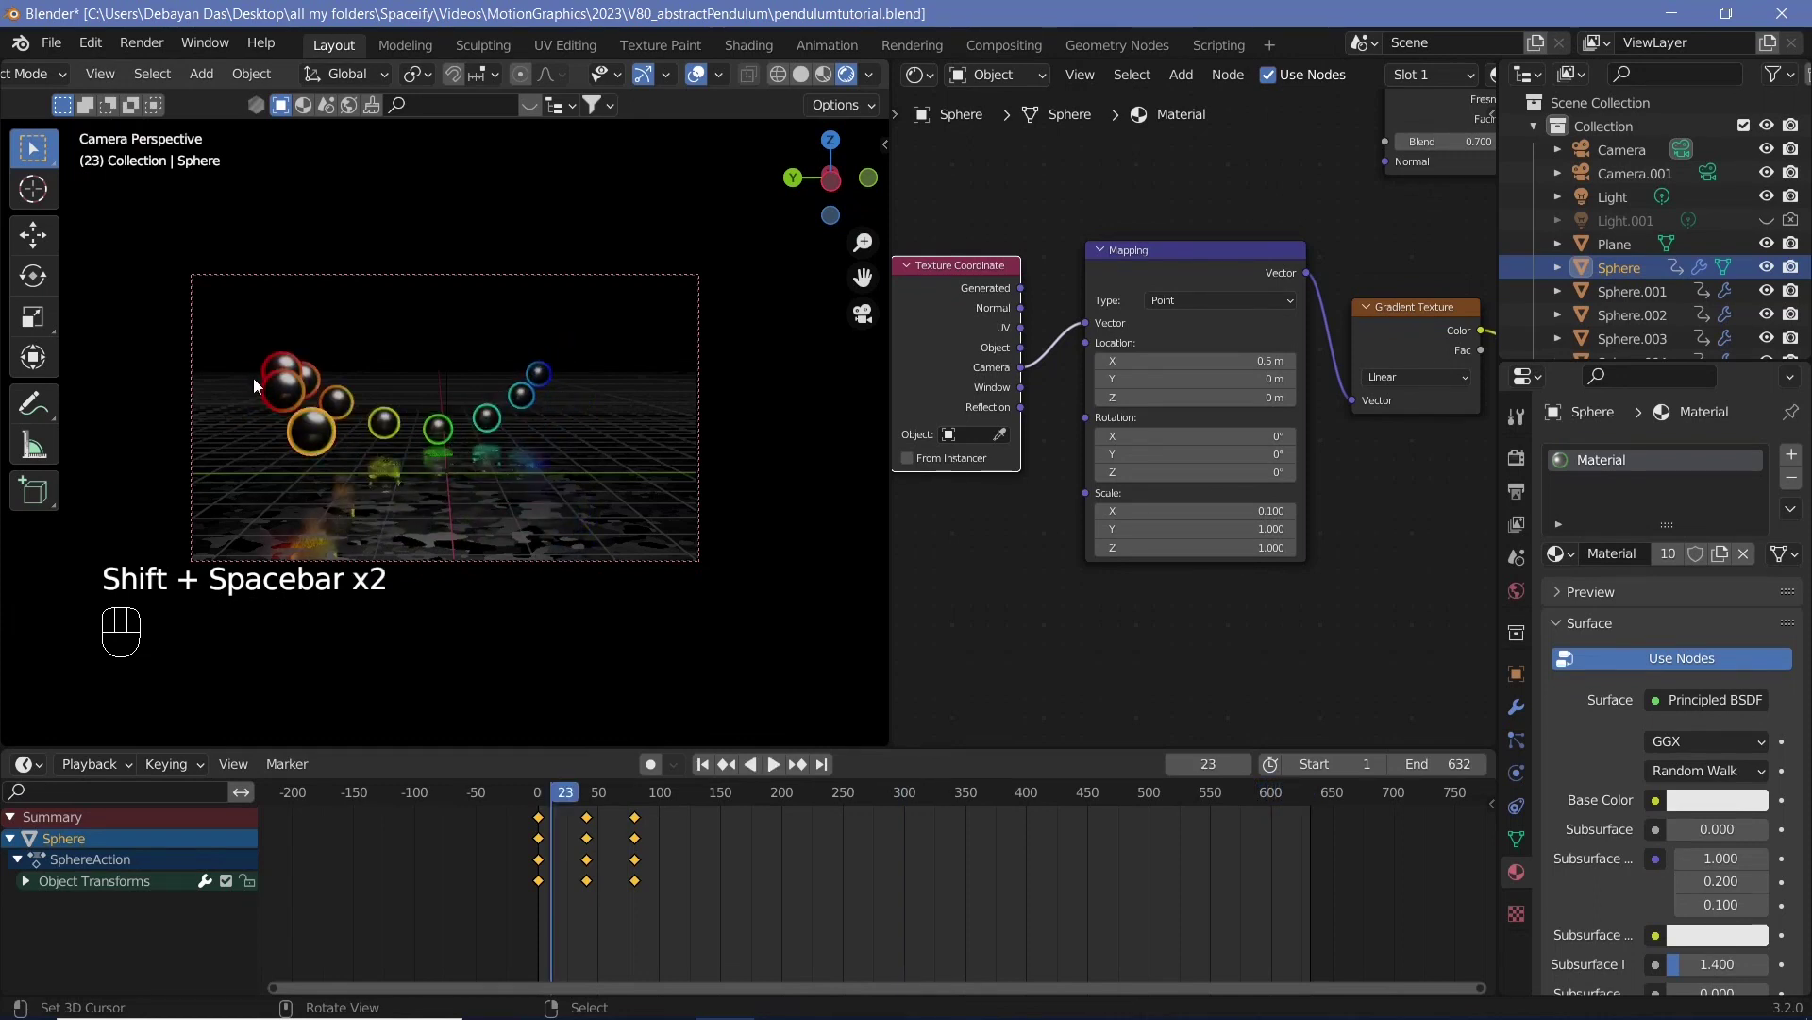
key(shift+space)
key(shift+space)
key(shift+space)
key(shift+space)
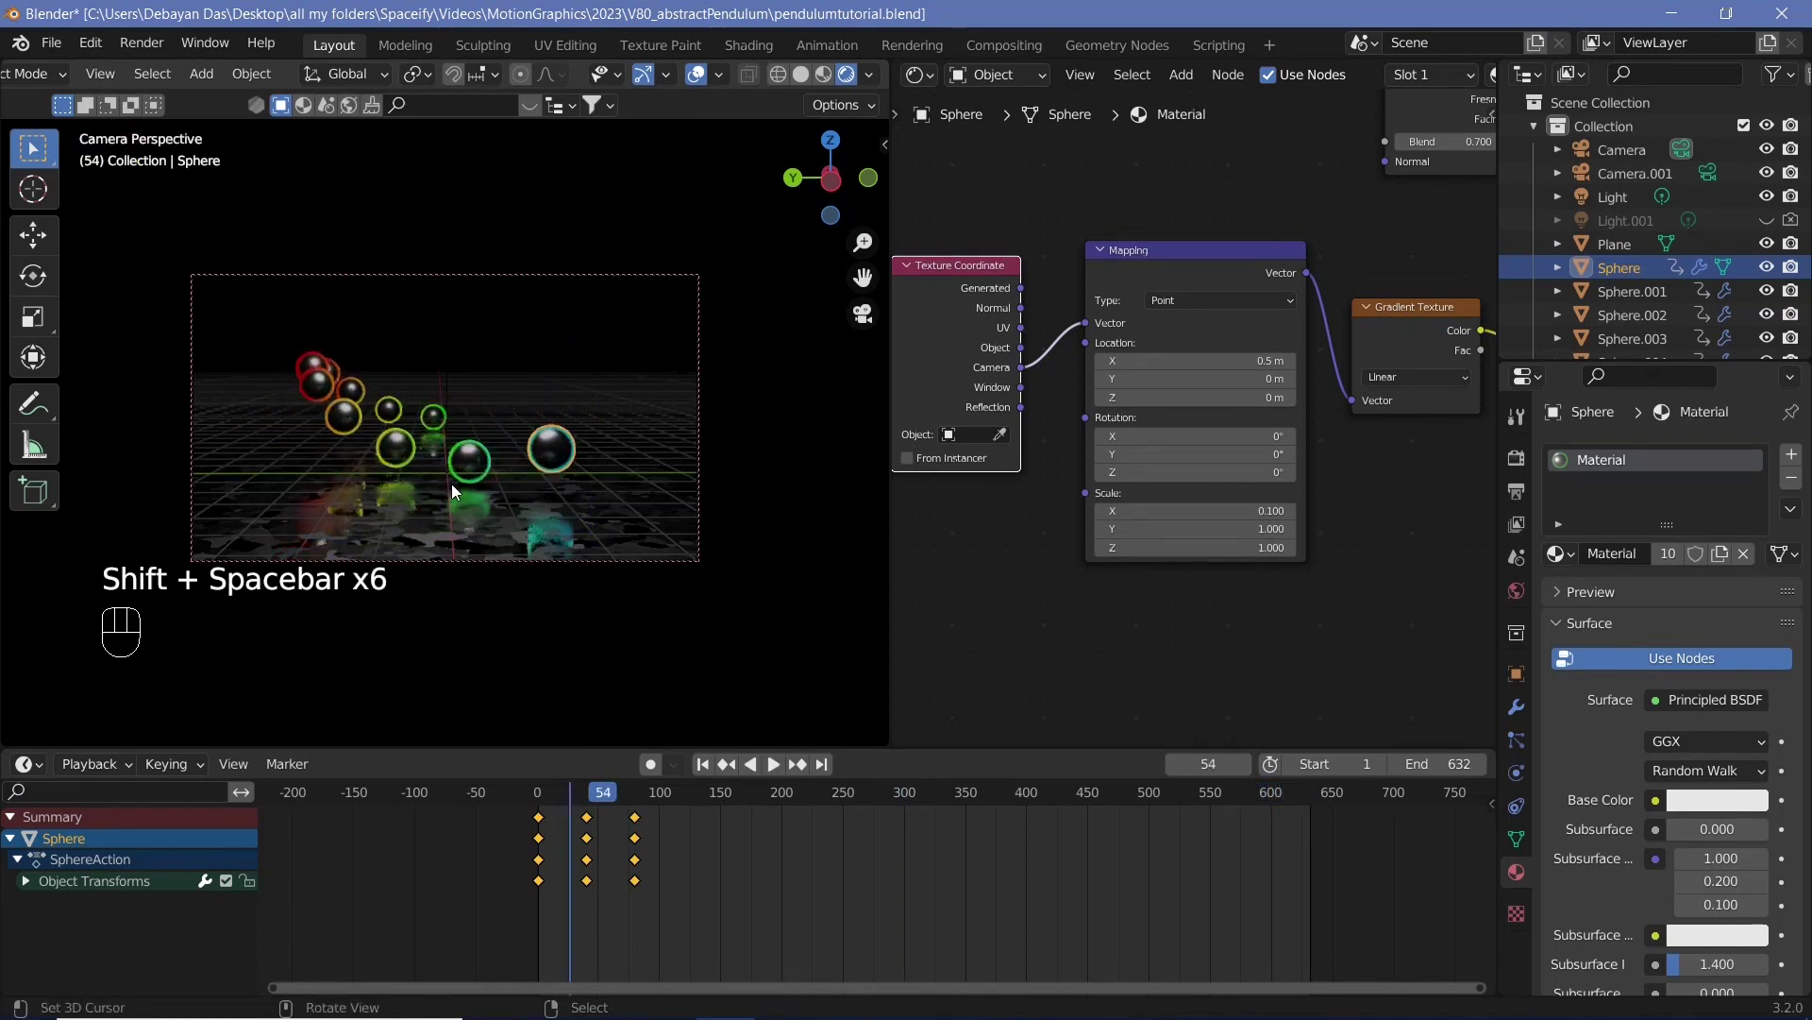
key(shift+space)
key(shift+space)
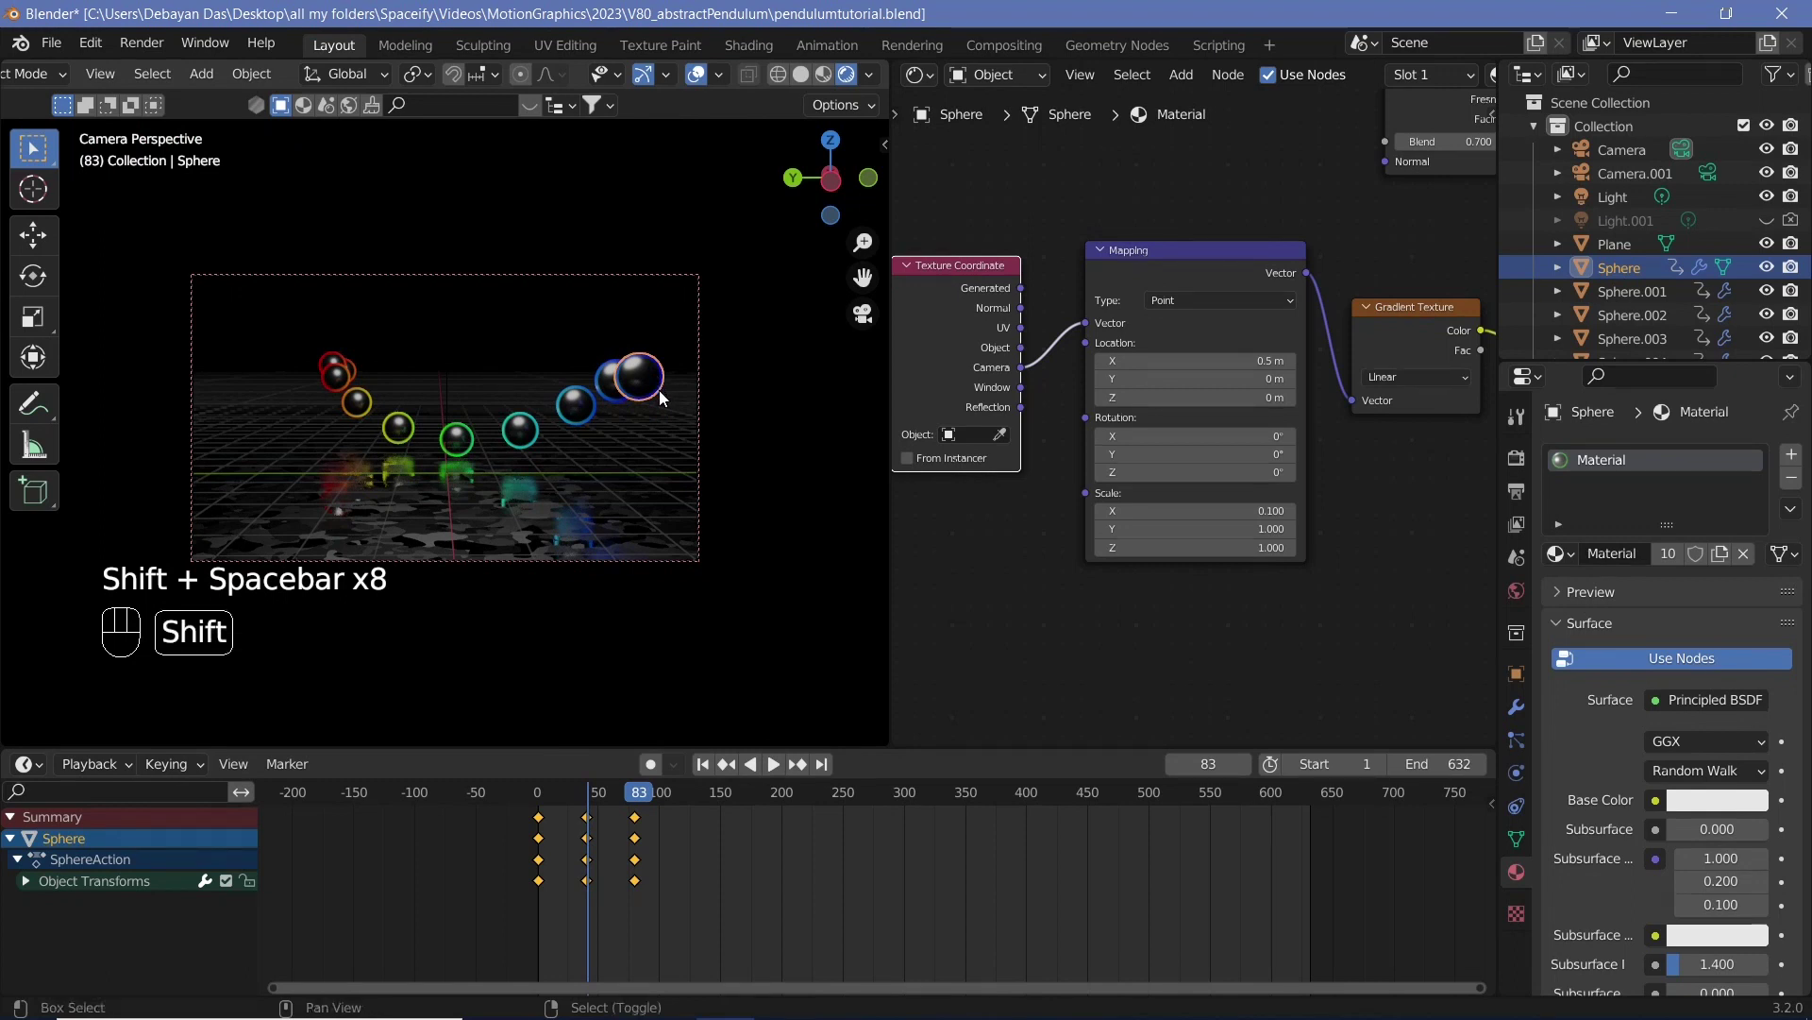
key(shift+space)
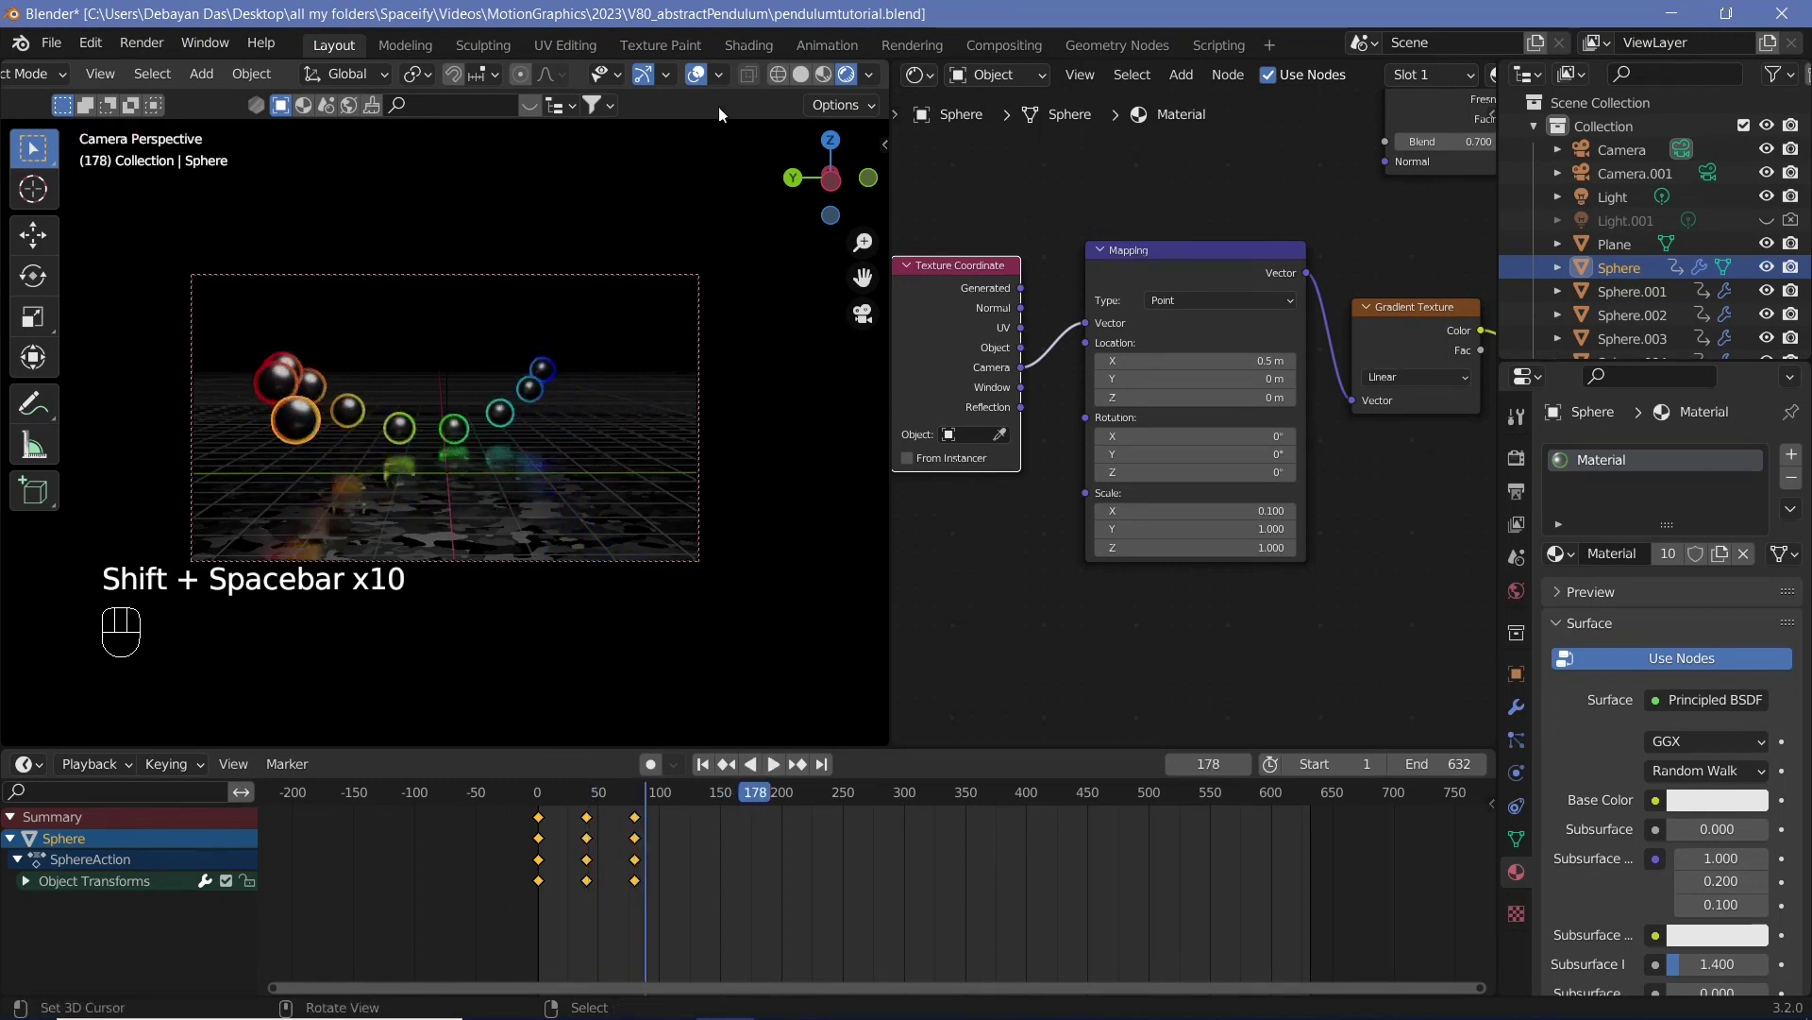
click(695, 73)
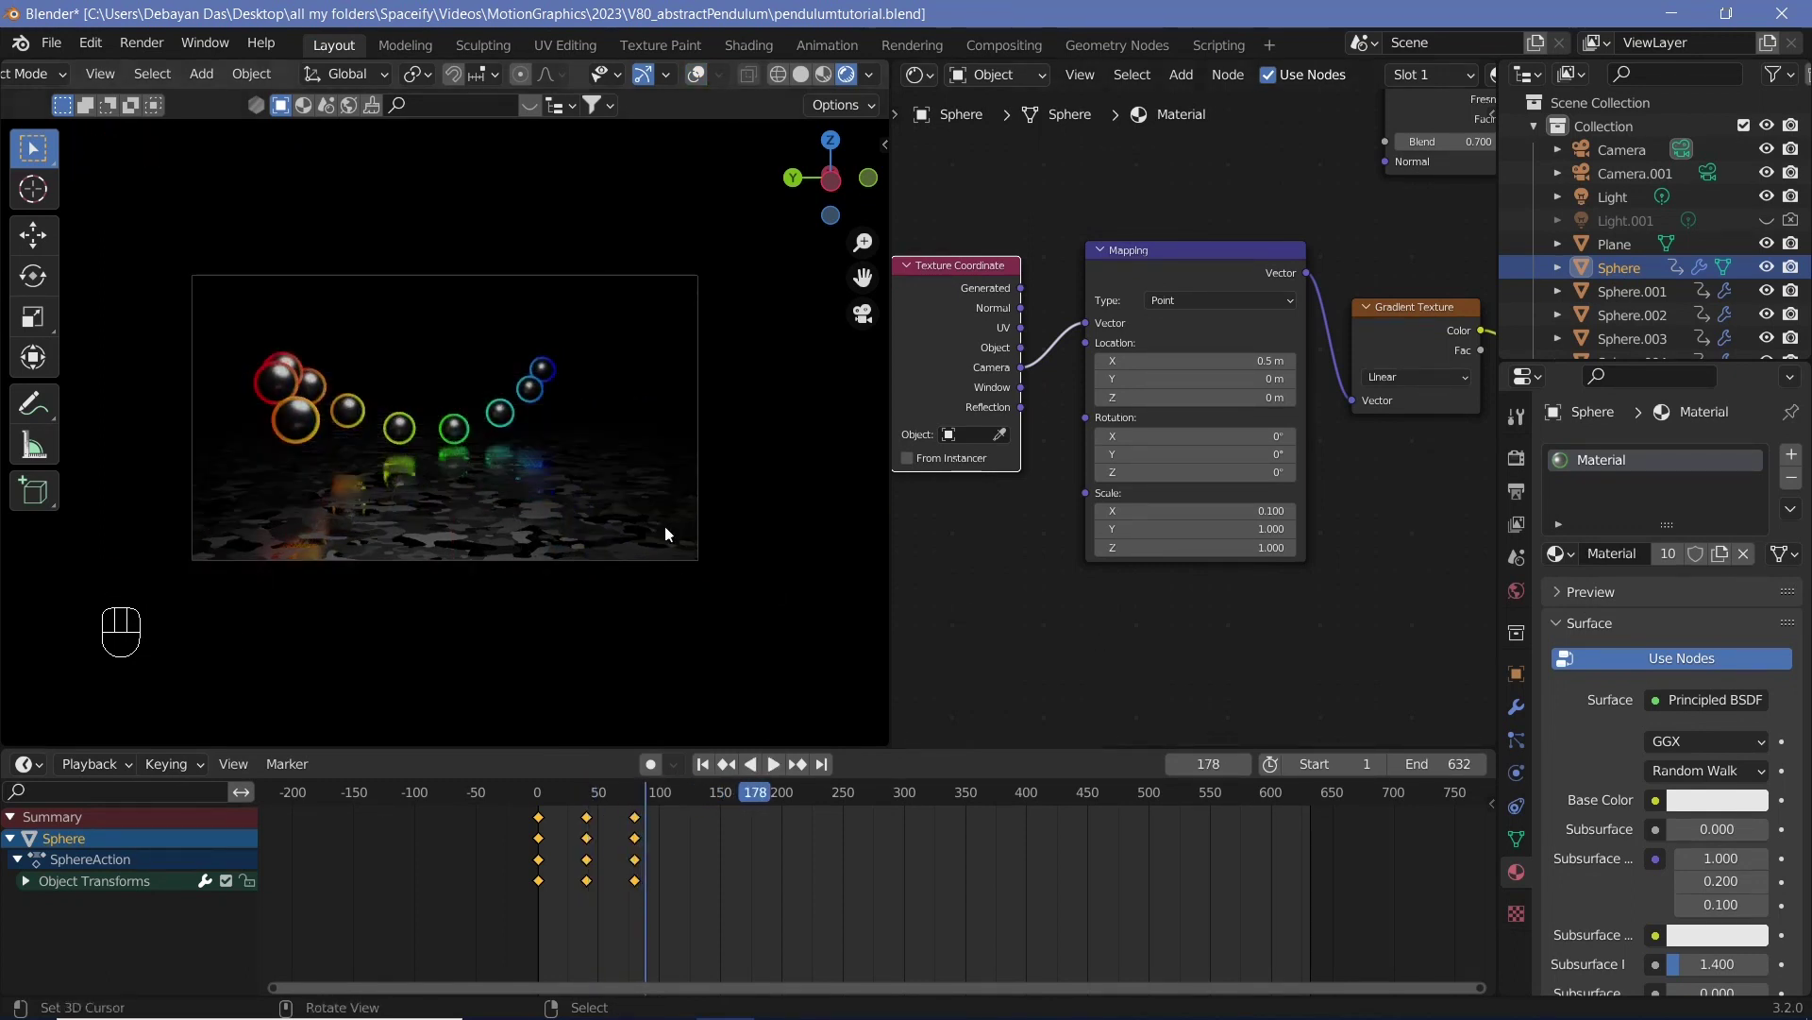
Step: Set the Principled BSDF Emission Strength to 7.5
middle_drag(1388, 468, 1076, 283)
middle_drag(1275, 467, 1384, 323)
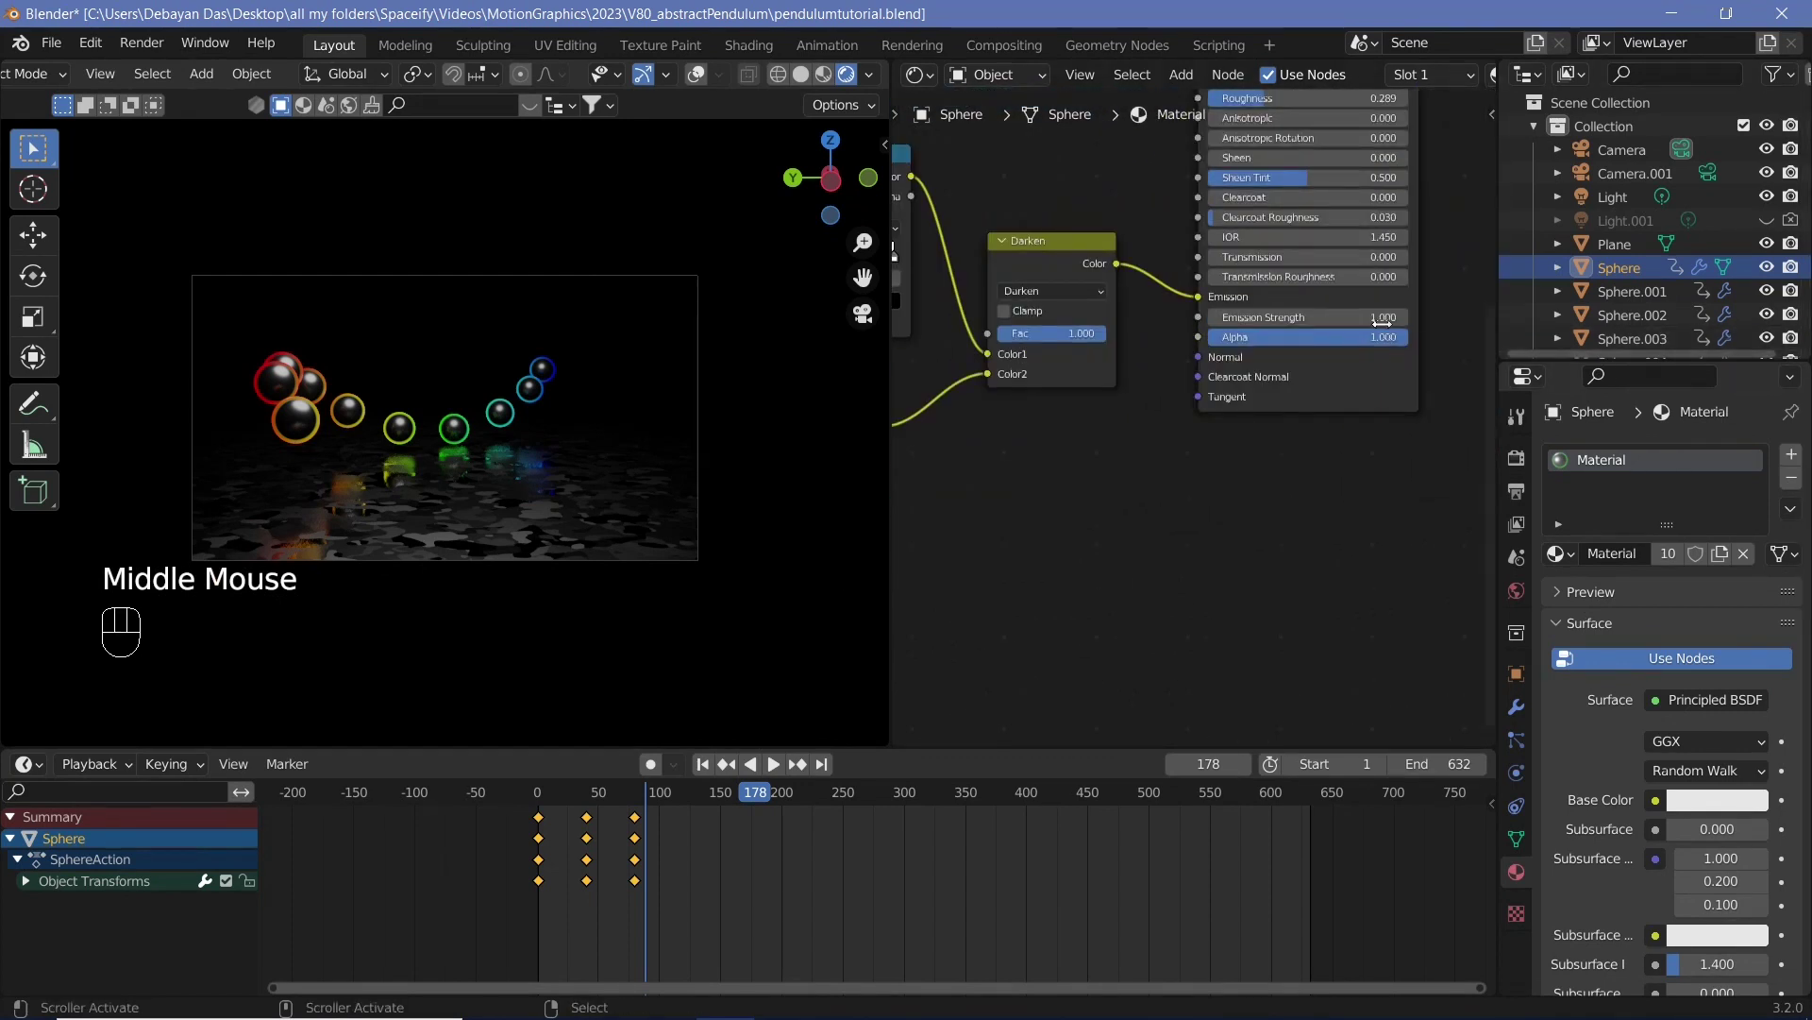
drag(1318, 317, 1384, 317)
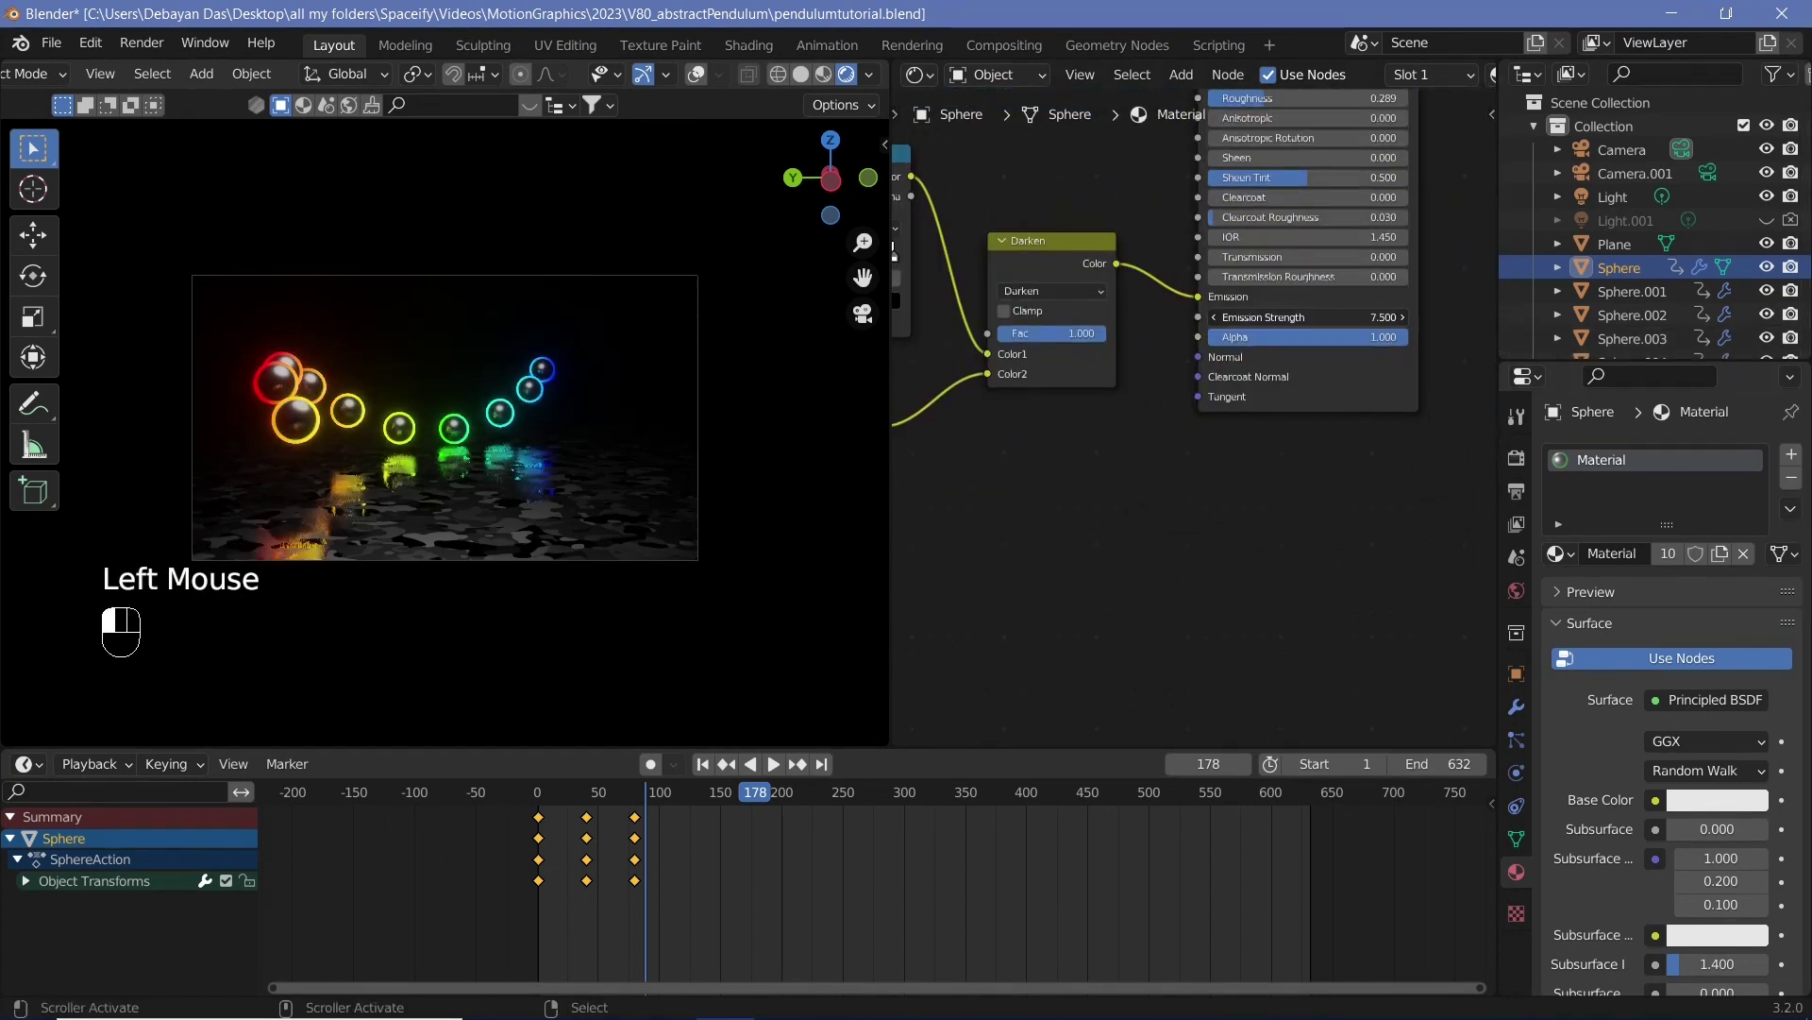
Step: Add a Hue Saturation Value node after the rainbow ColorRamp with Saturation 0.990
middle_drag(1132, 484, 1416, 539)
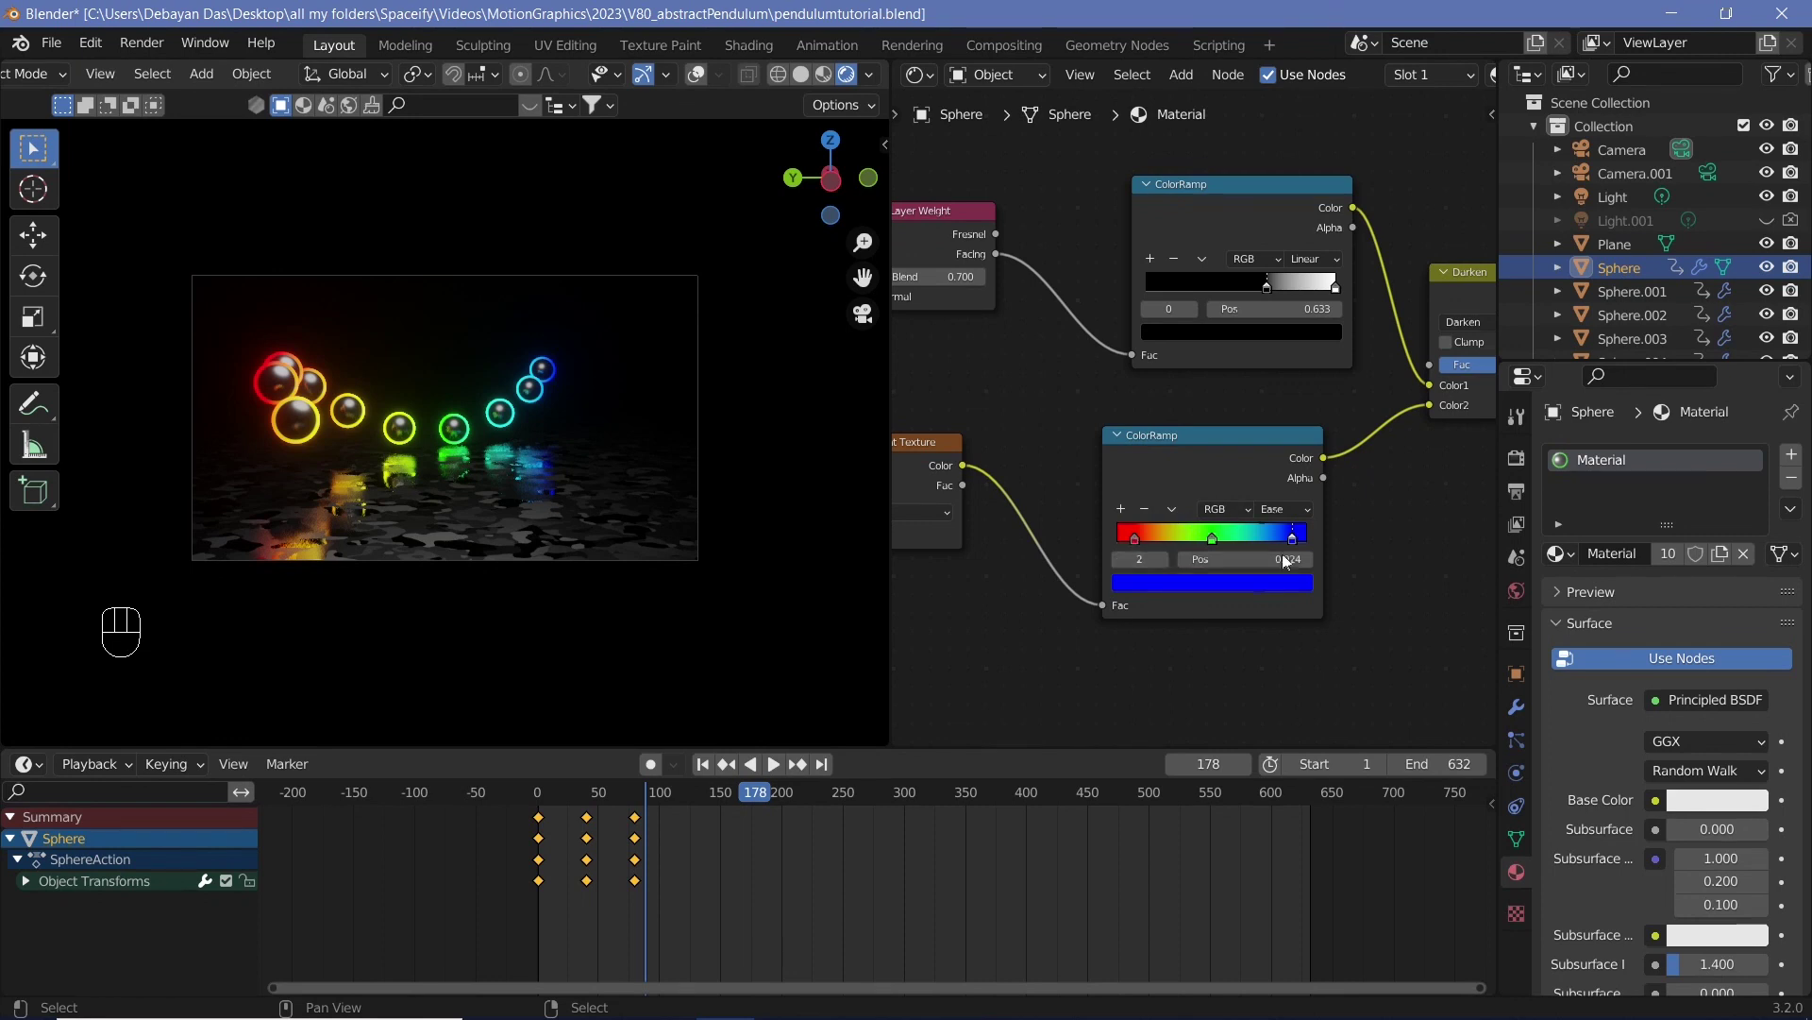
drag(1222, 480, 1052, 483)
key(shift+a)
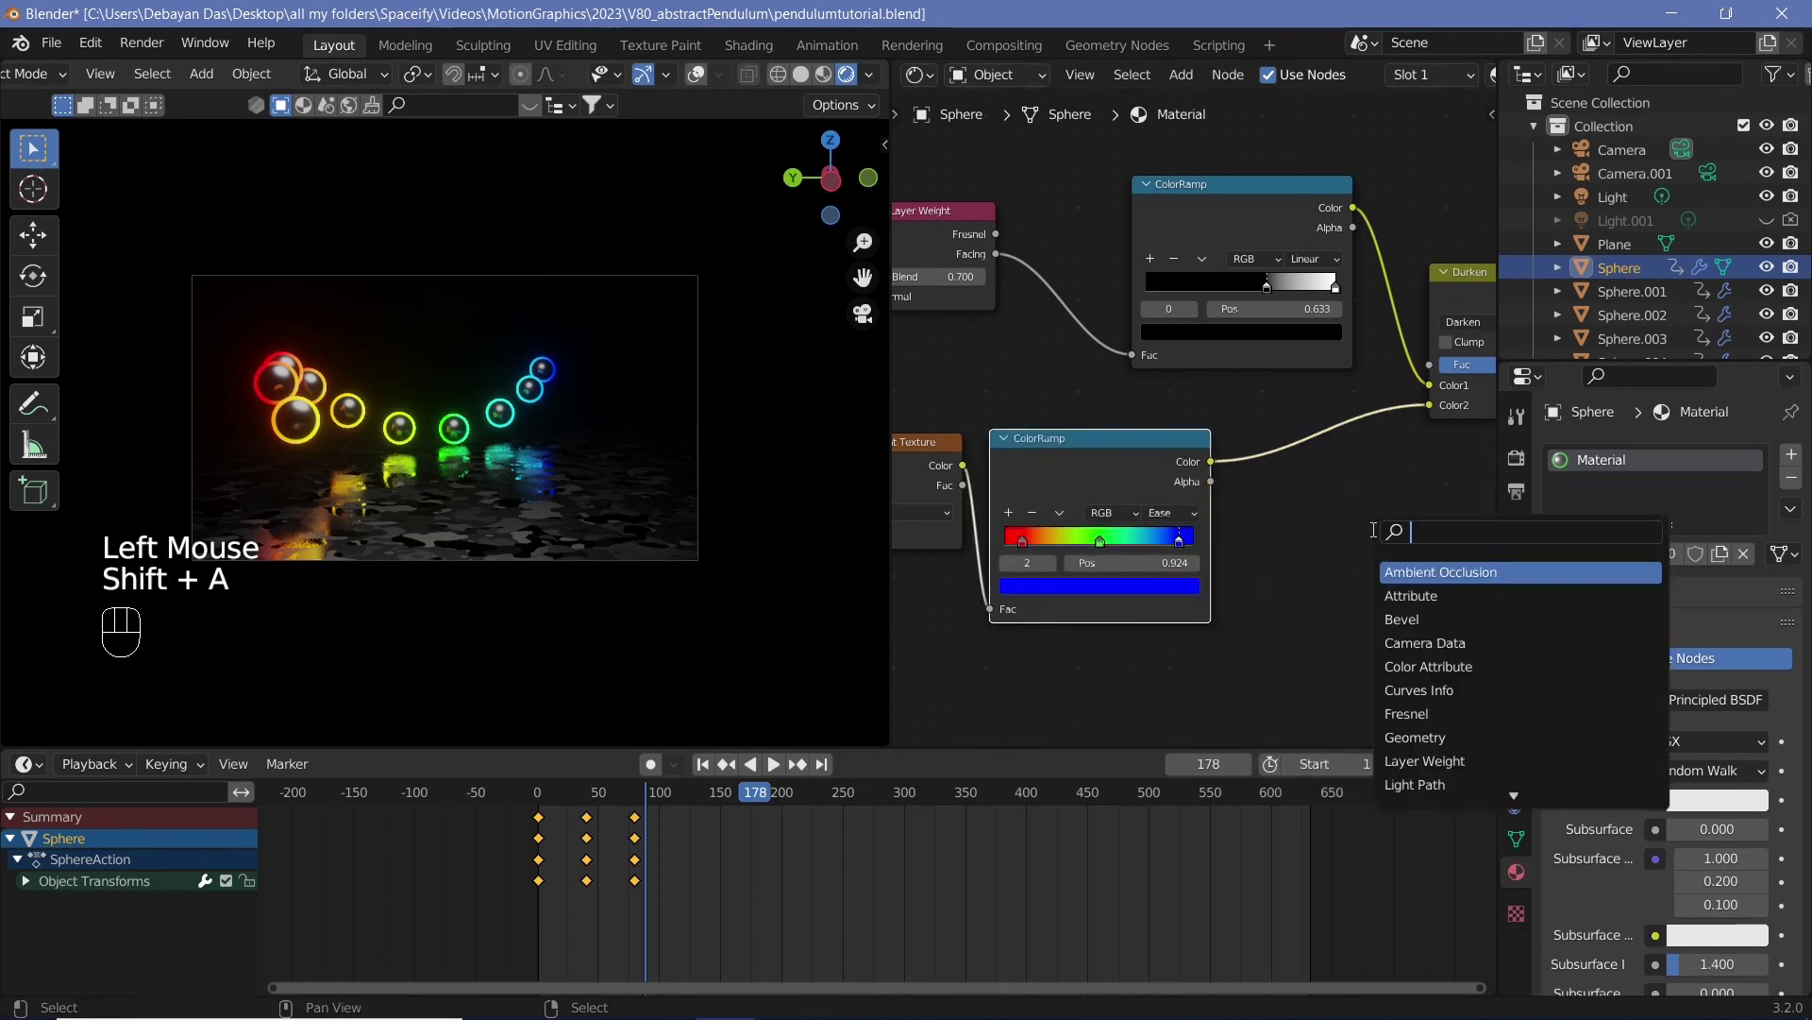
text(hue)
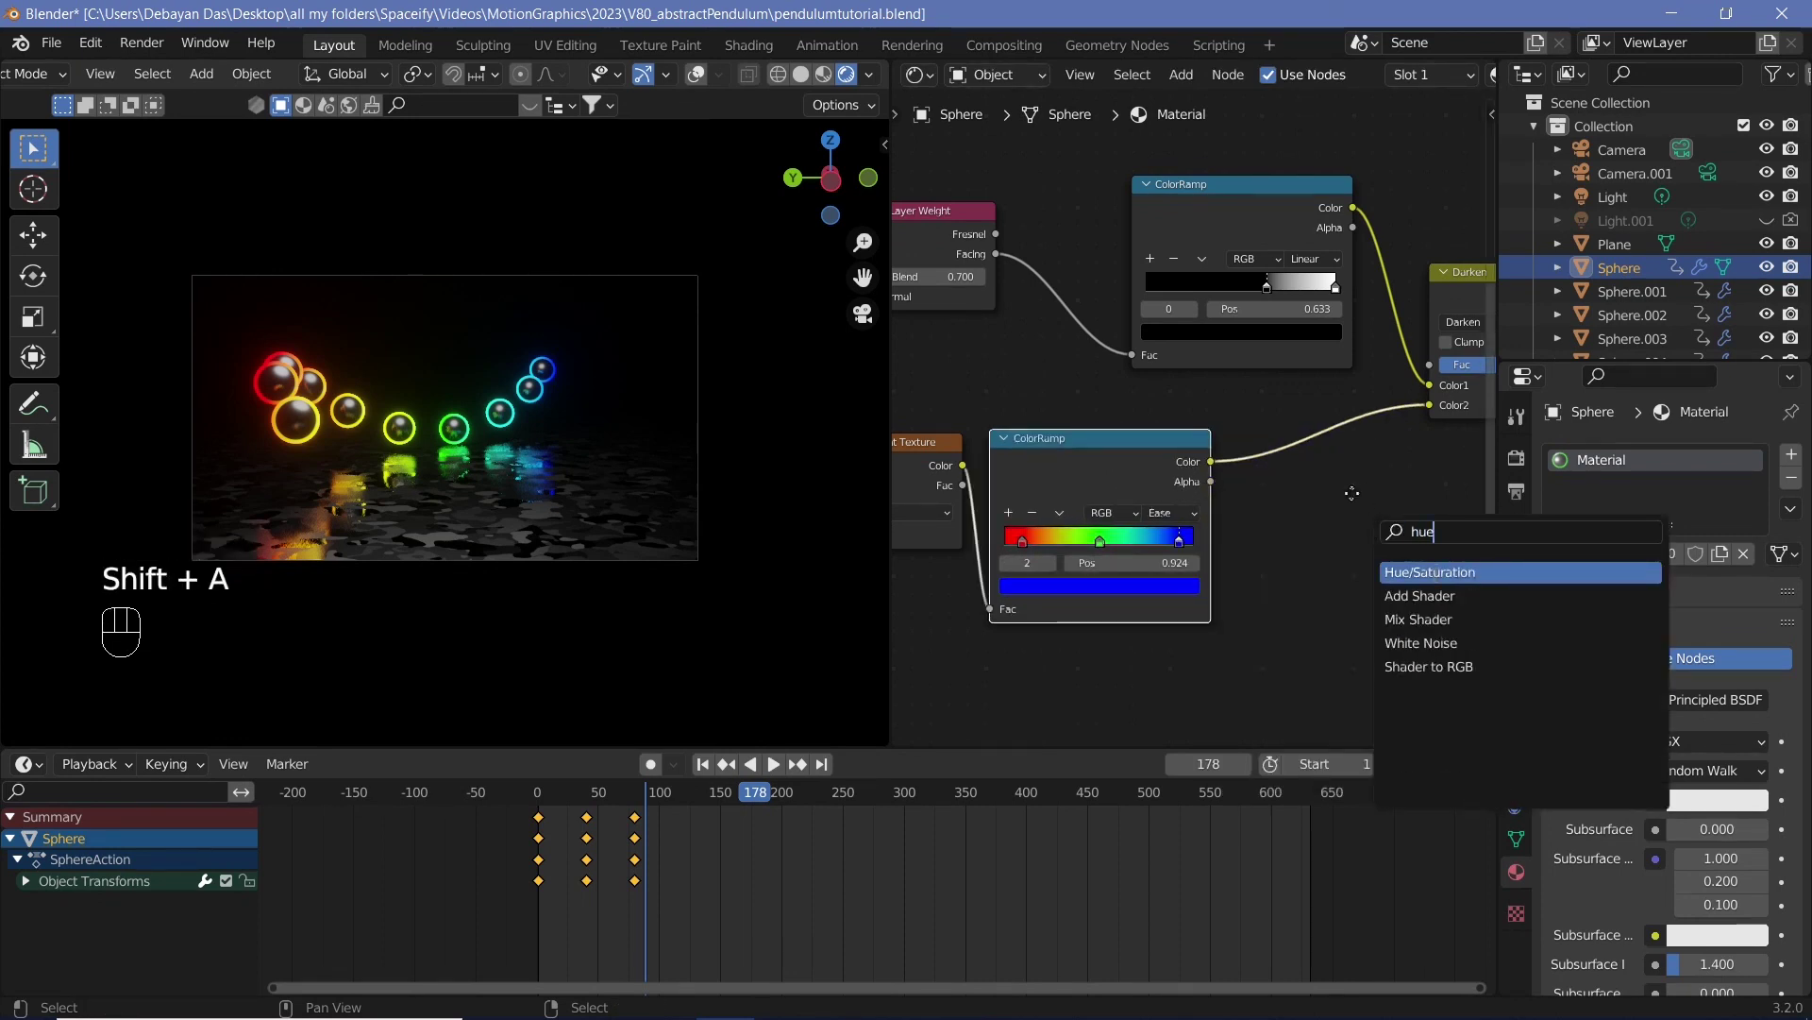
key(Return)
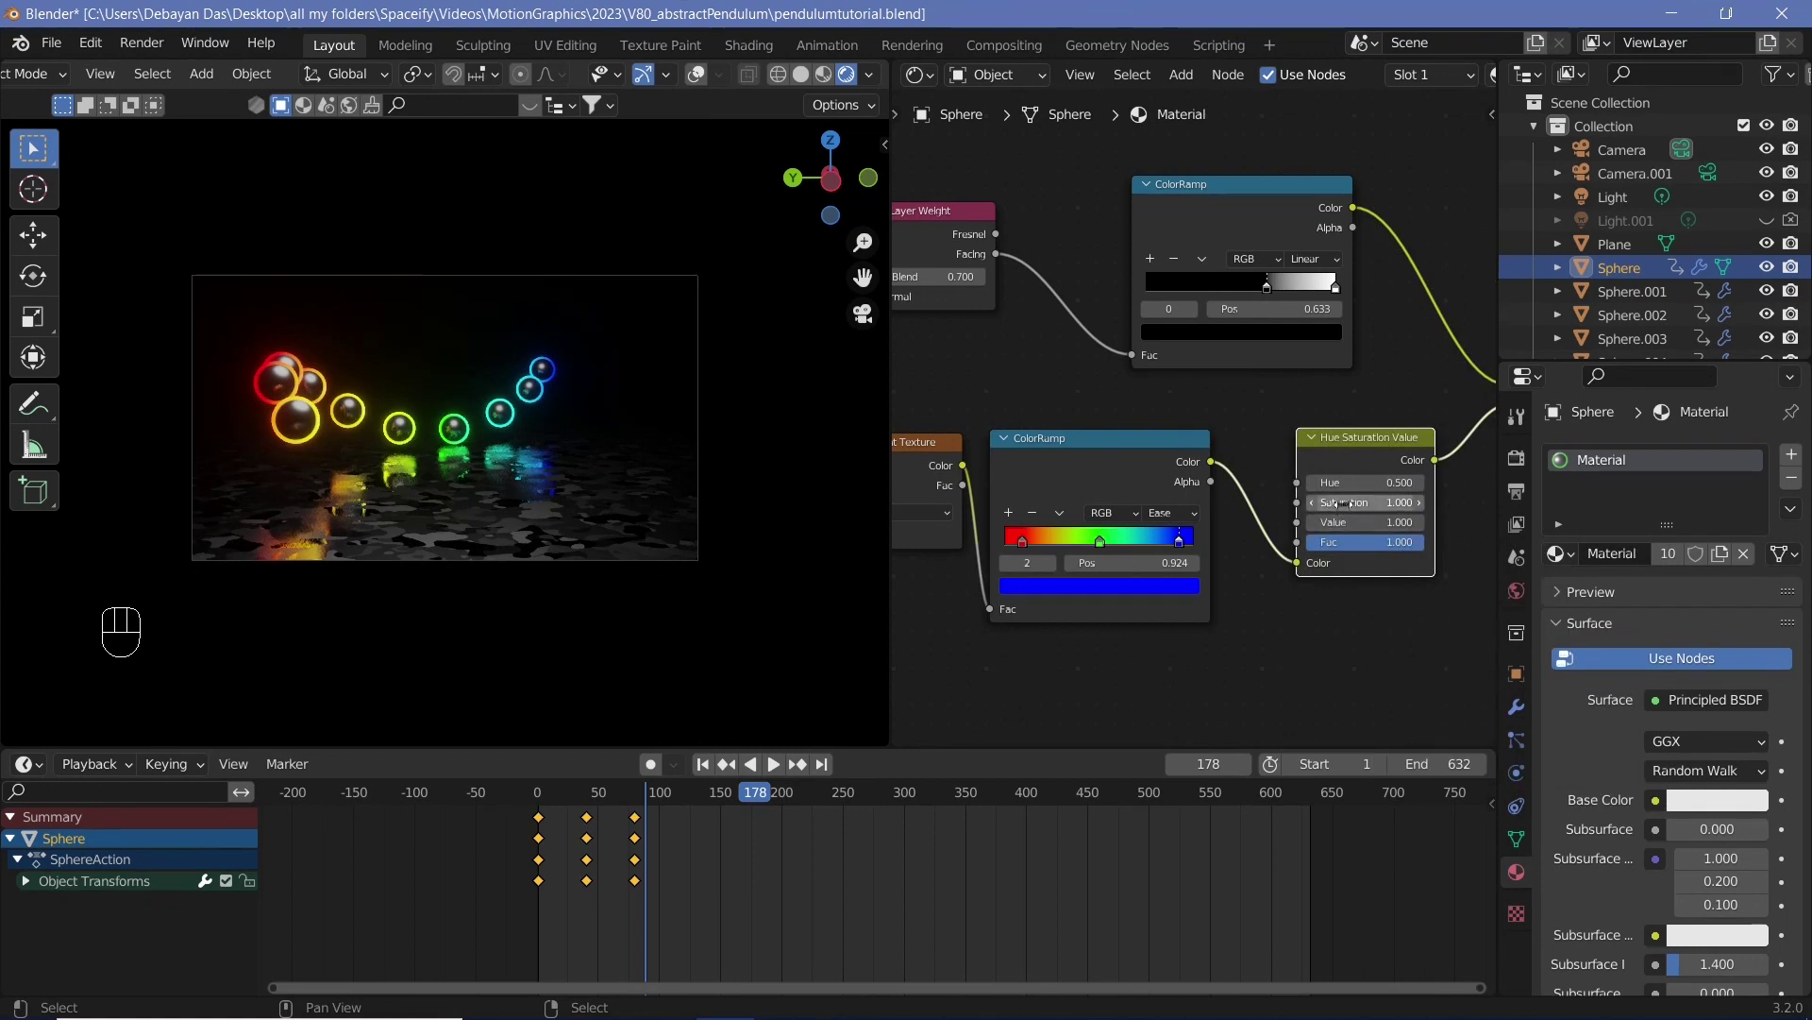
double_click(1346, 502)
text(.99)
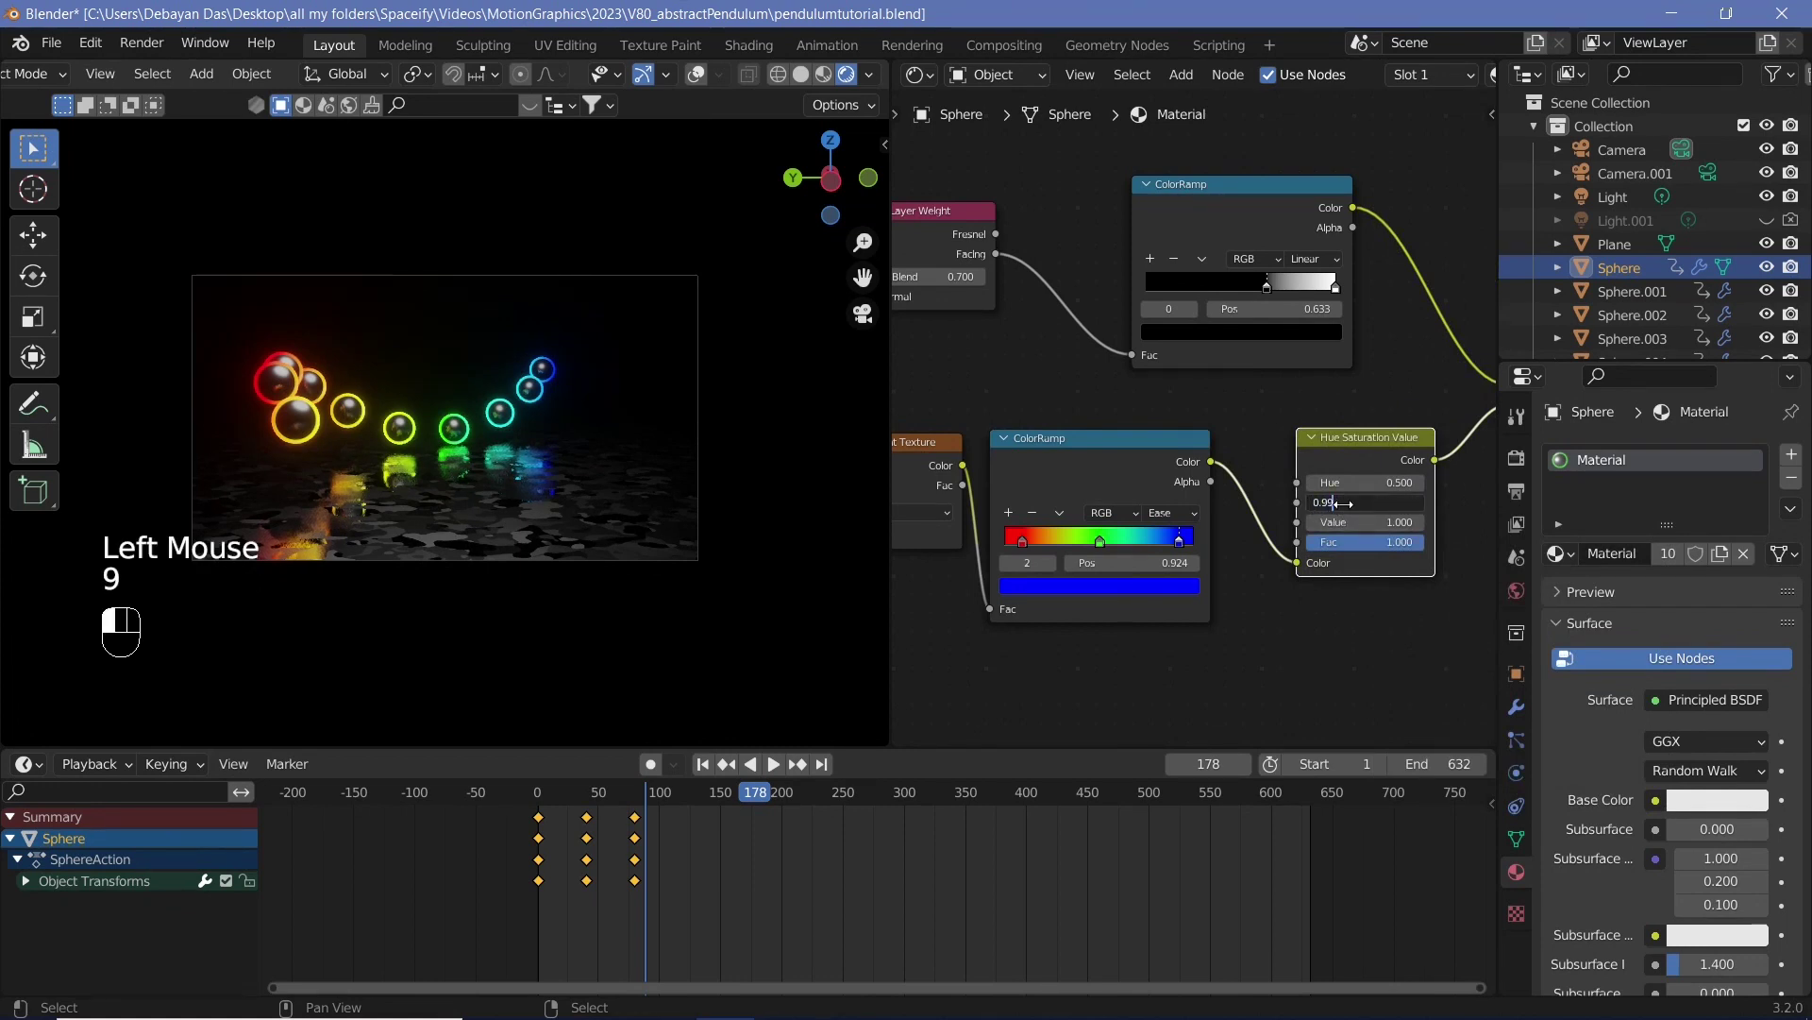
key(Return)
Step: Zoom the camera view to fill the viewport and play the animation
key(n)
click(383, 520)
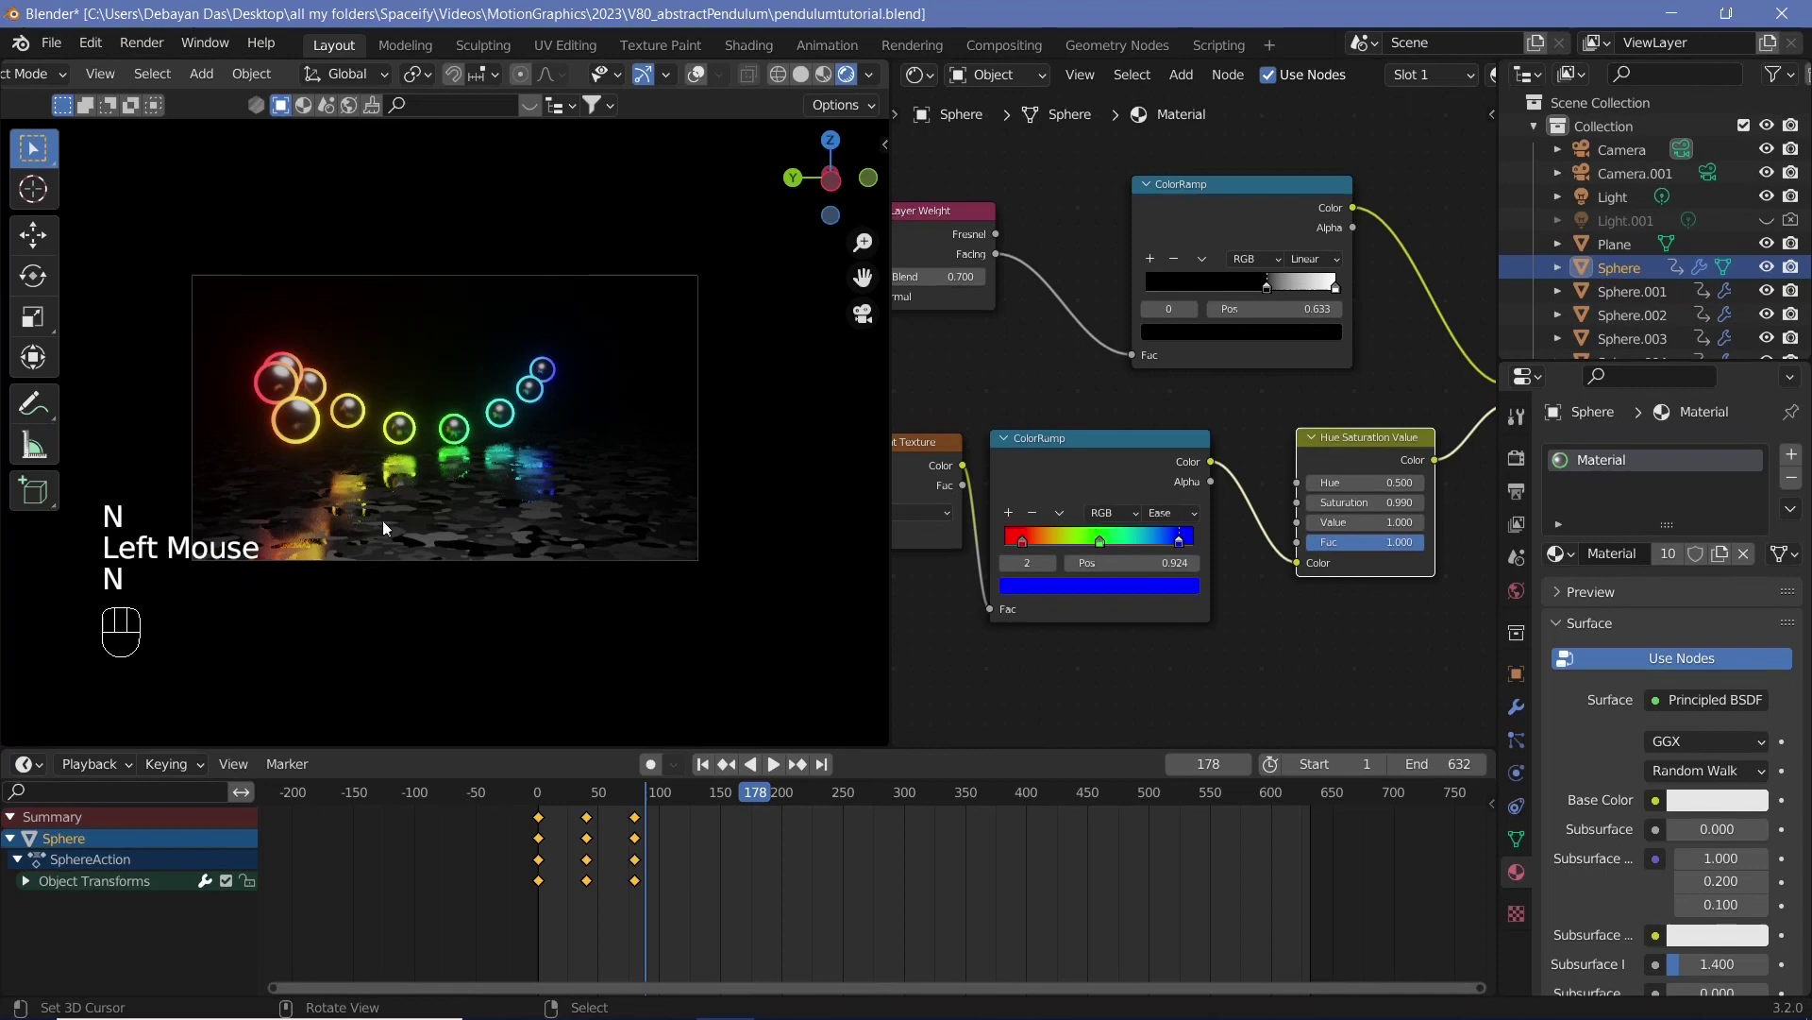
ctrl+middle_drag(383, 520, 336, 382)
key(shift+space)
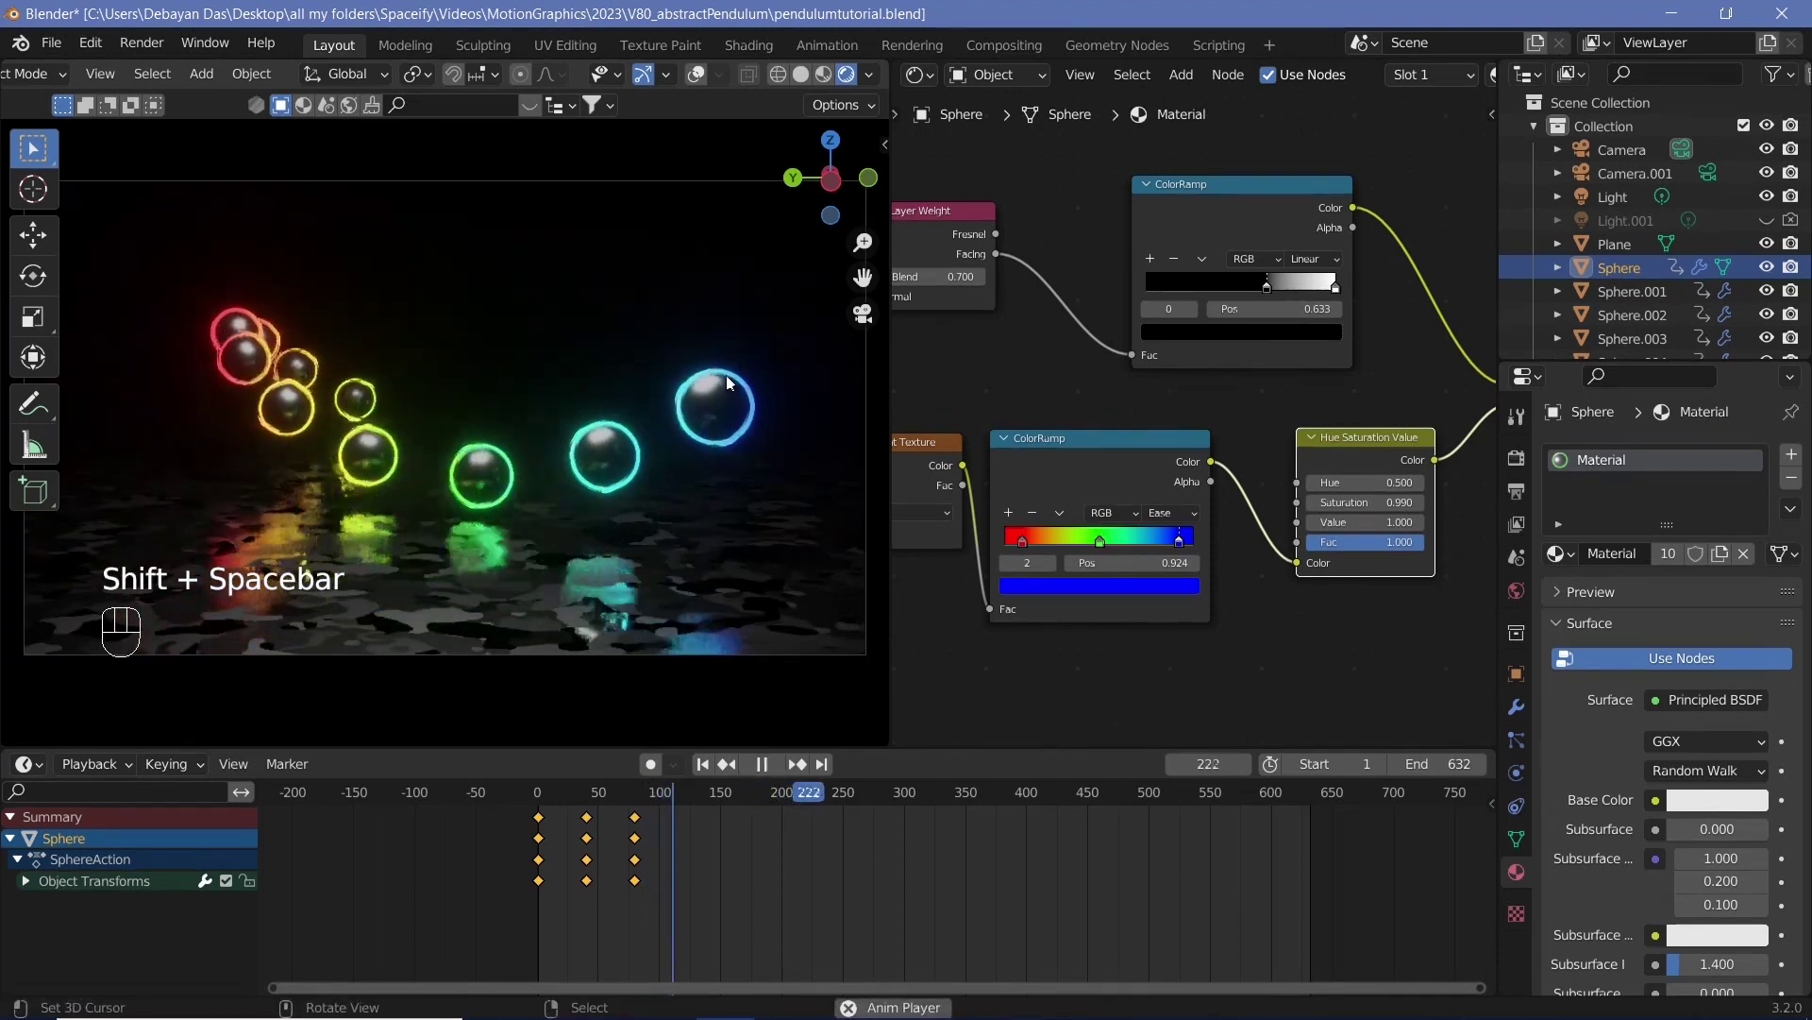
key(shift+space)
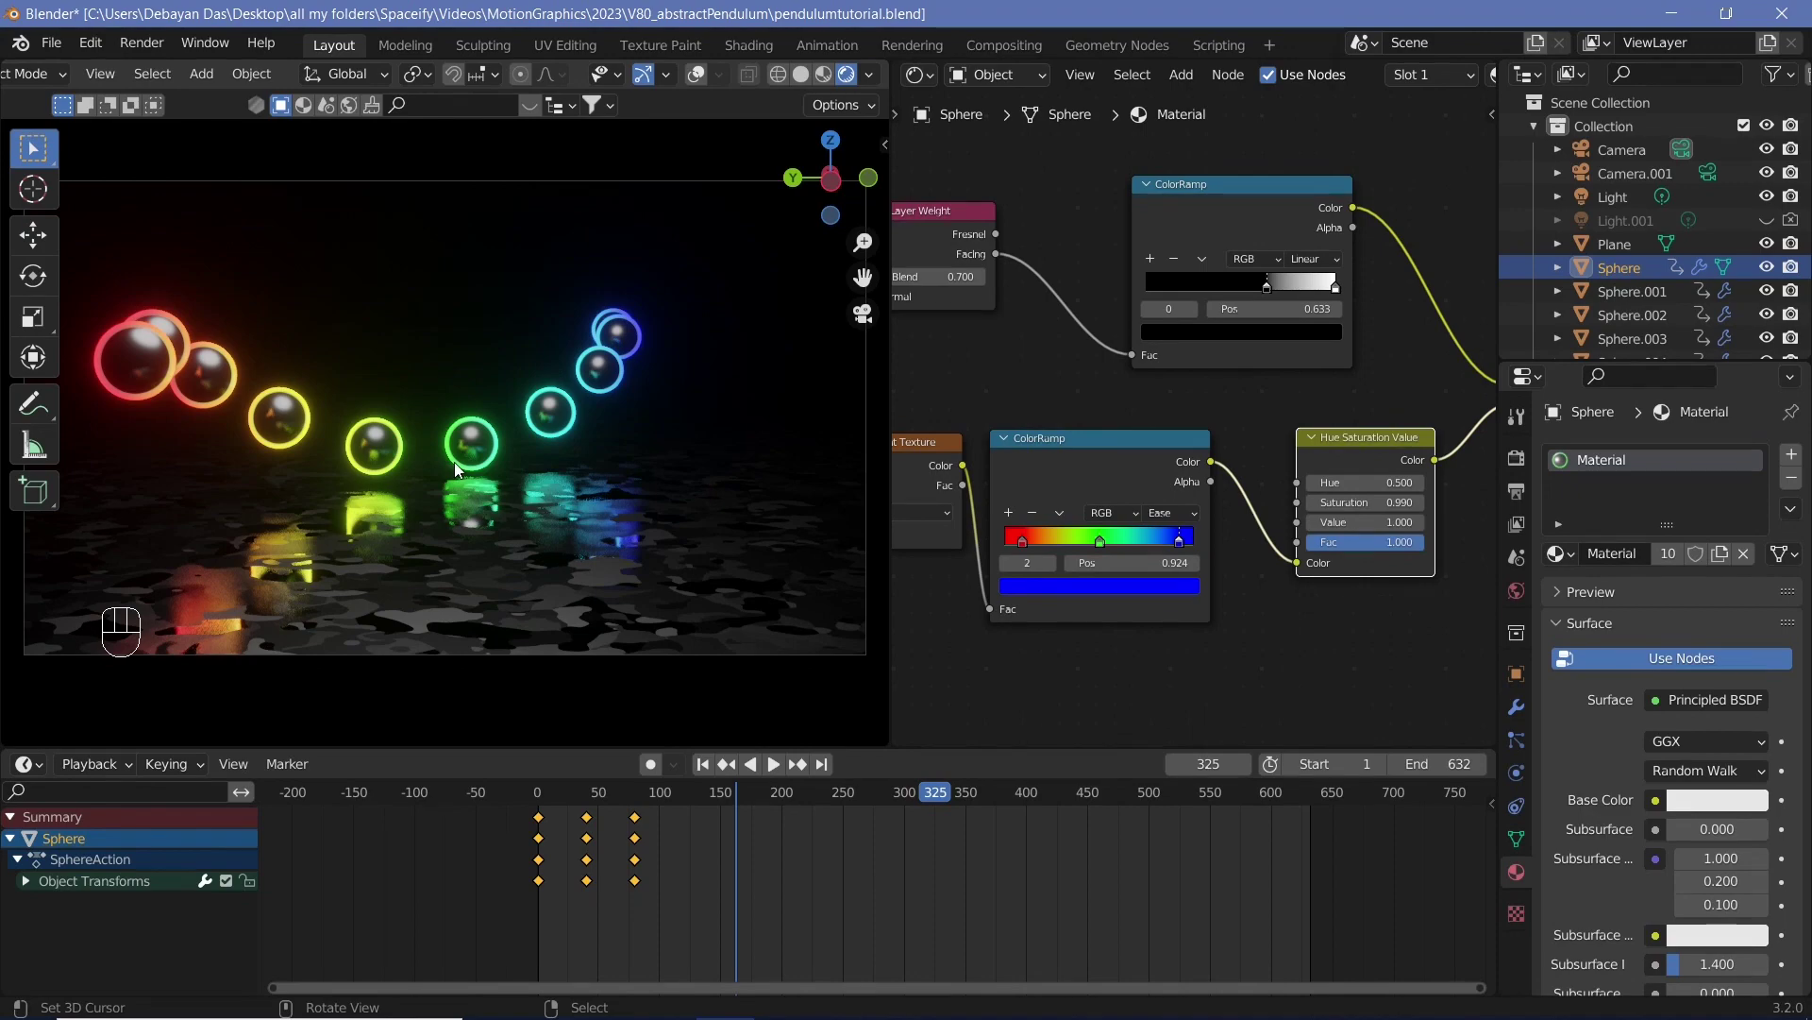
key(shift+space)
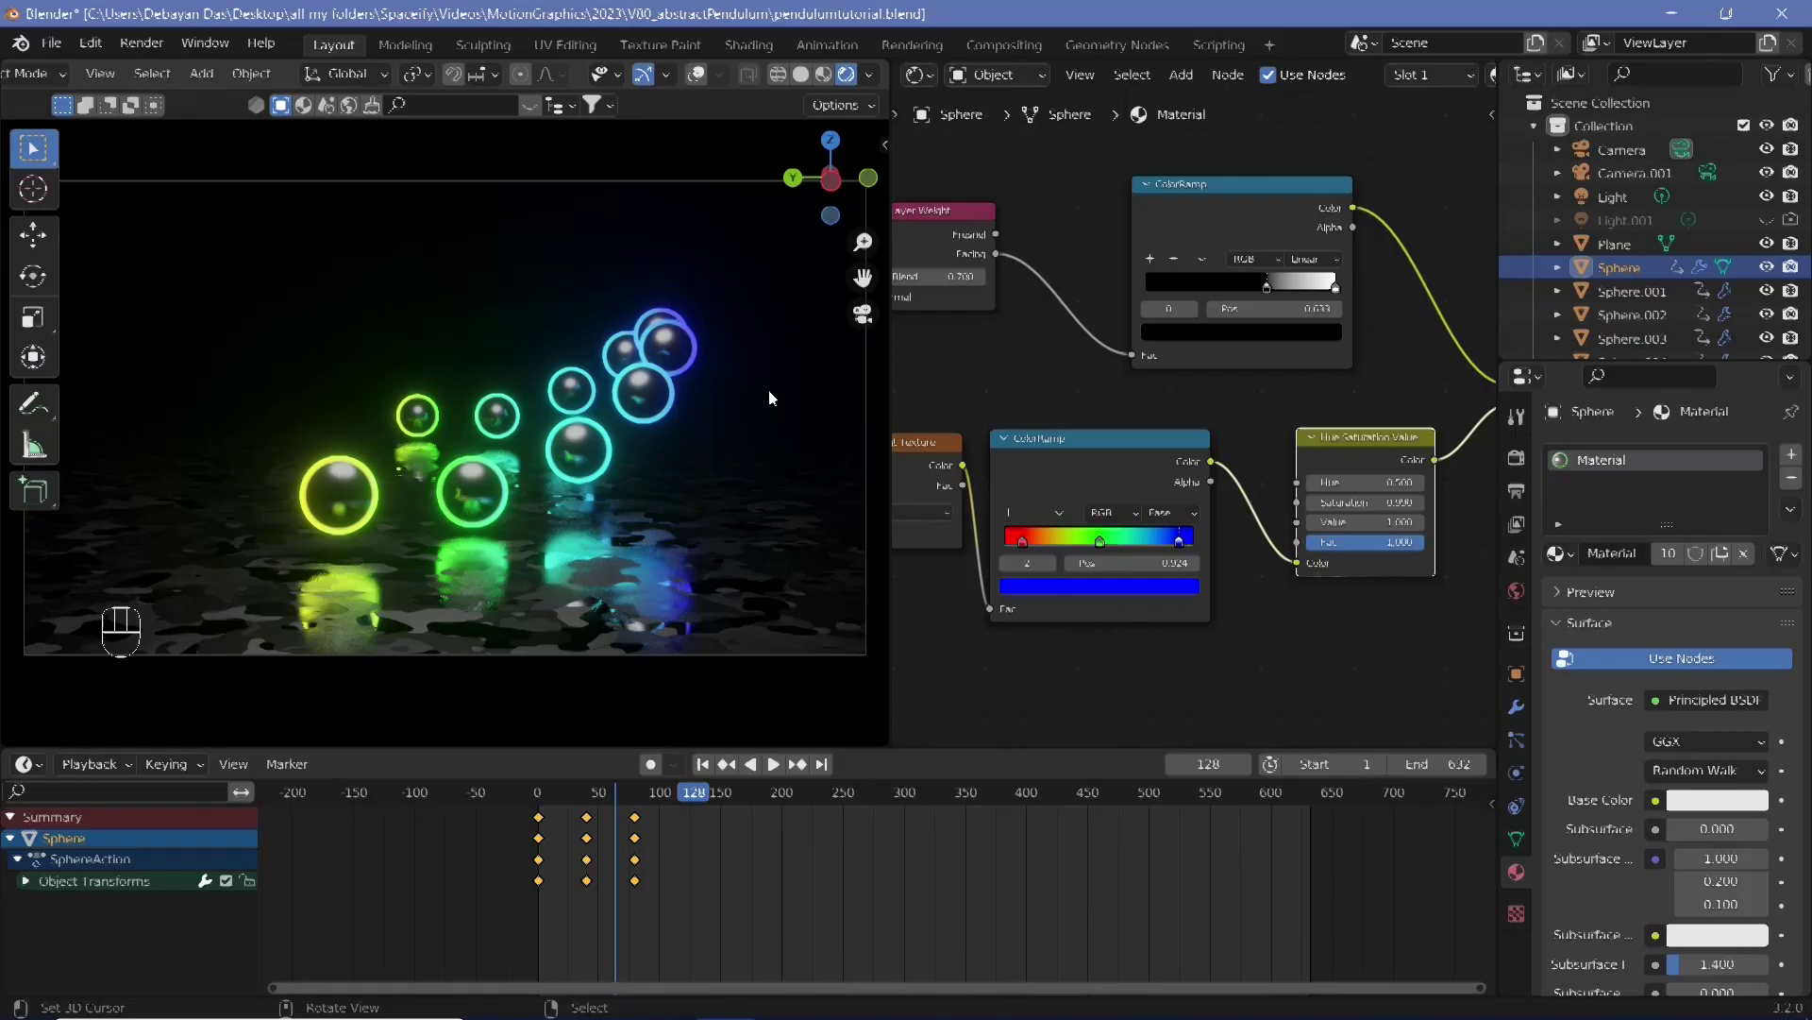
scroll(985, 392, down, 2)
middle_drag(985, 393, 1068, 411)
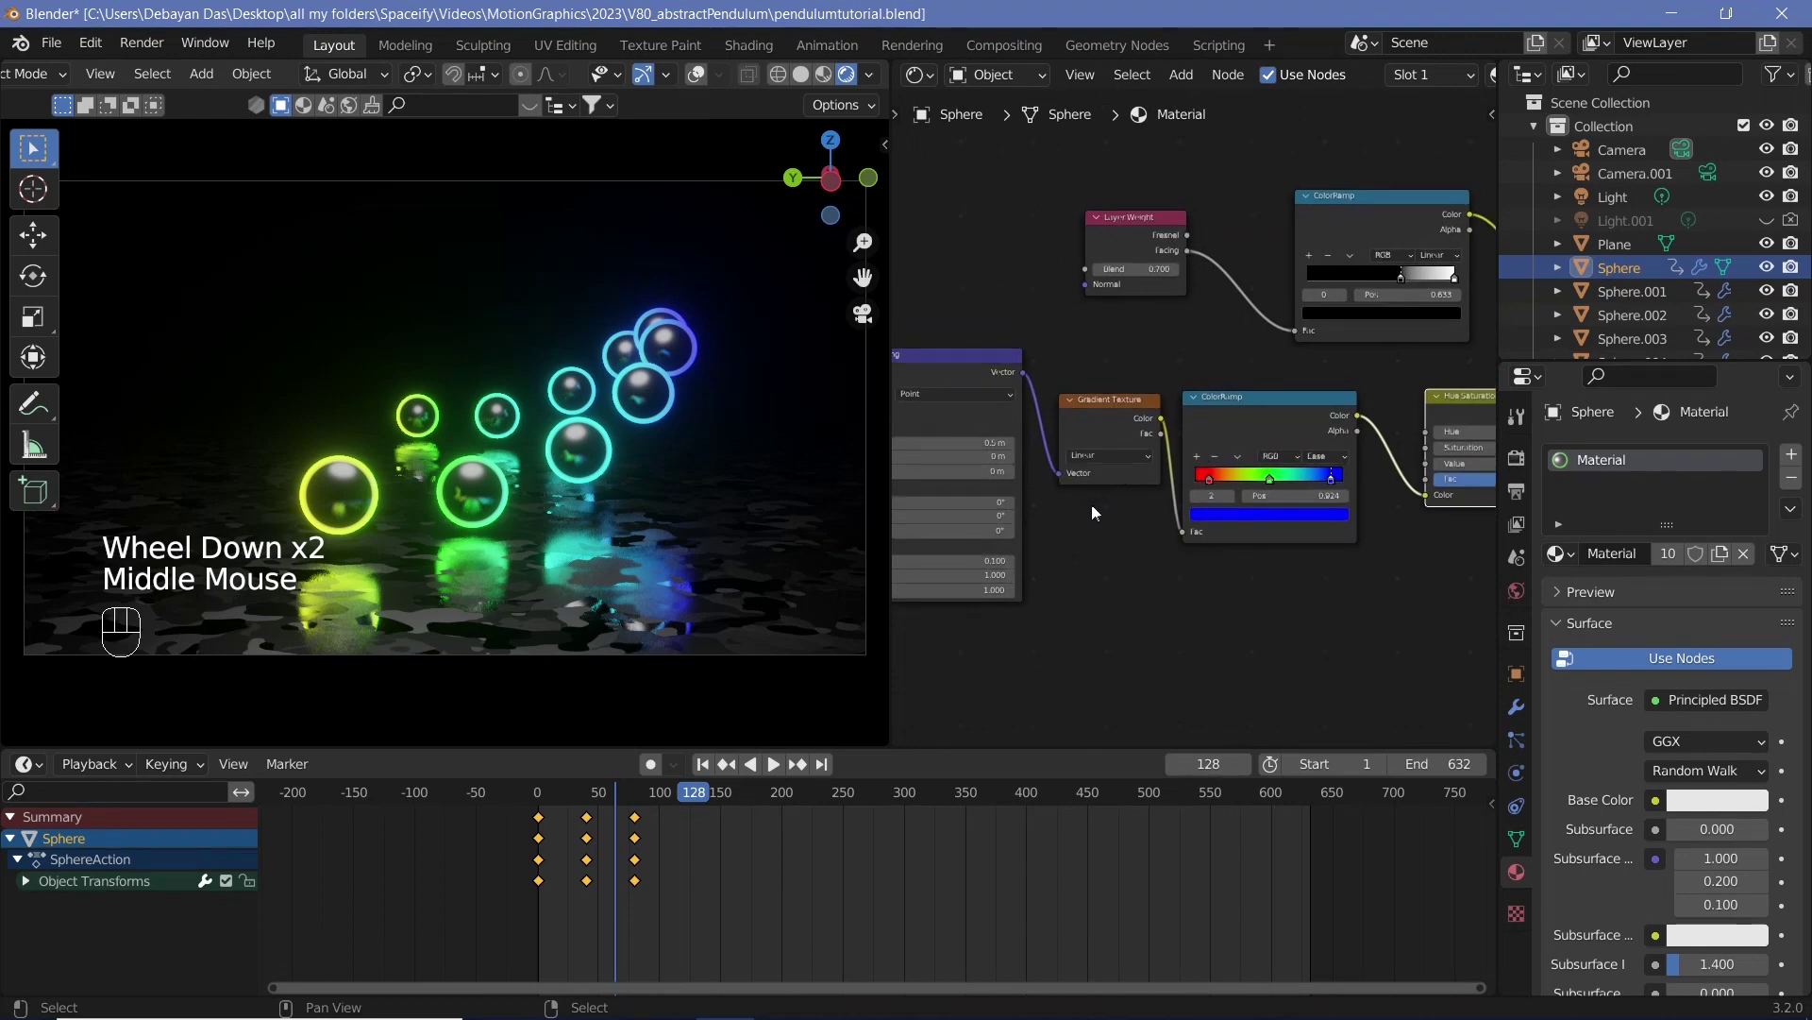
middle_drag(1092, 504, 1269, 547)
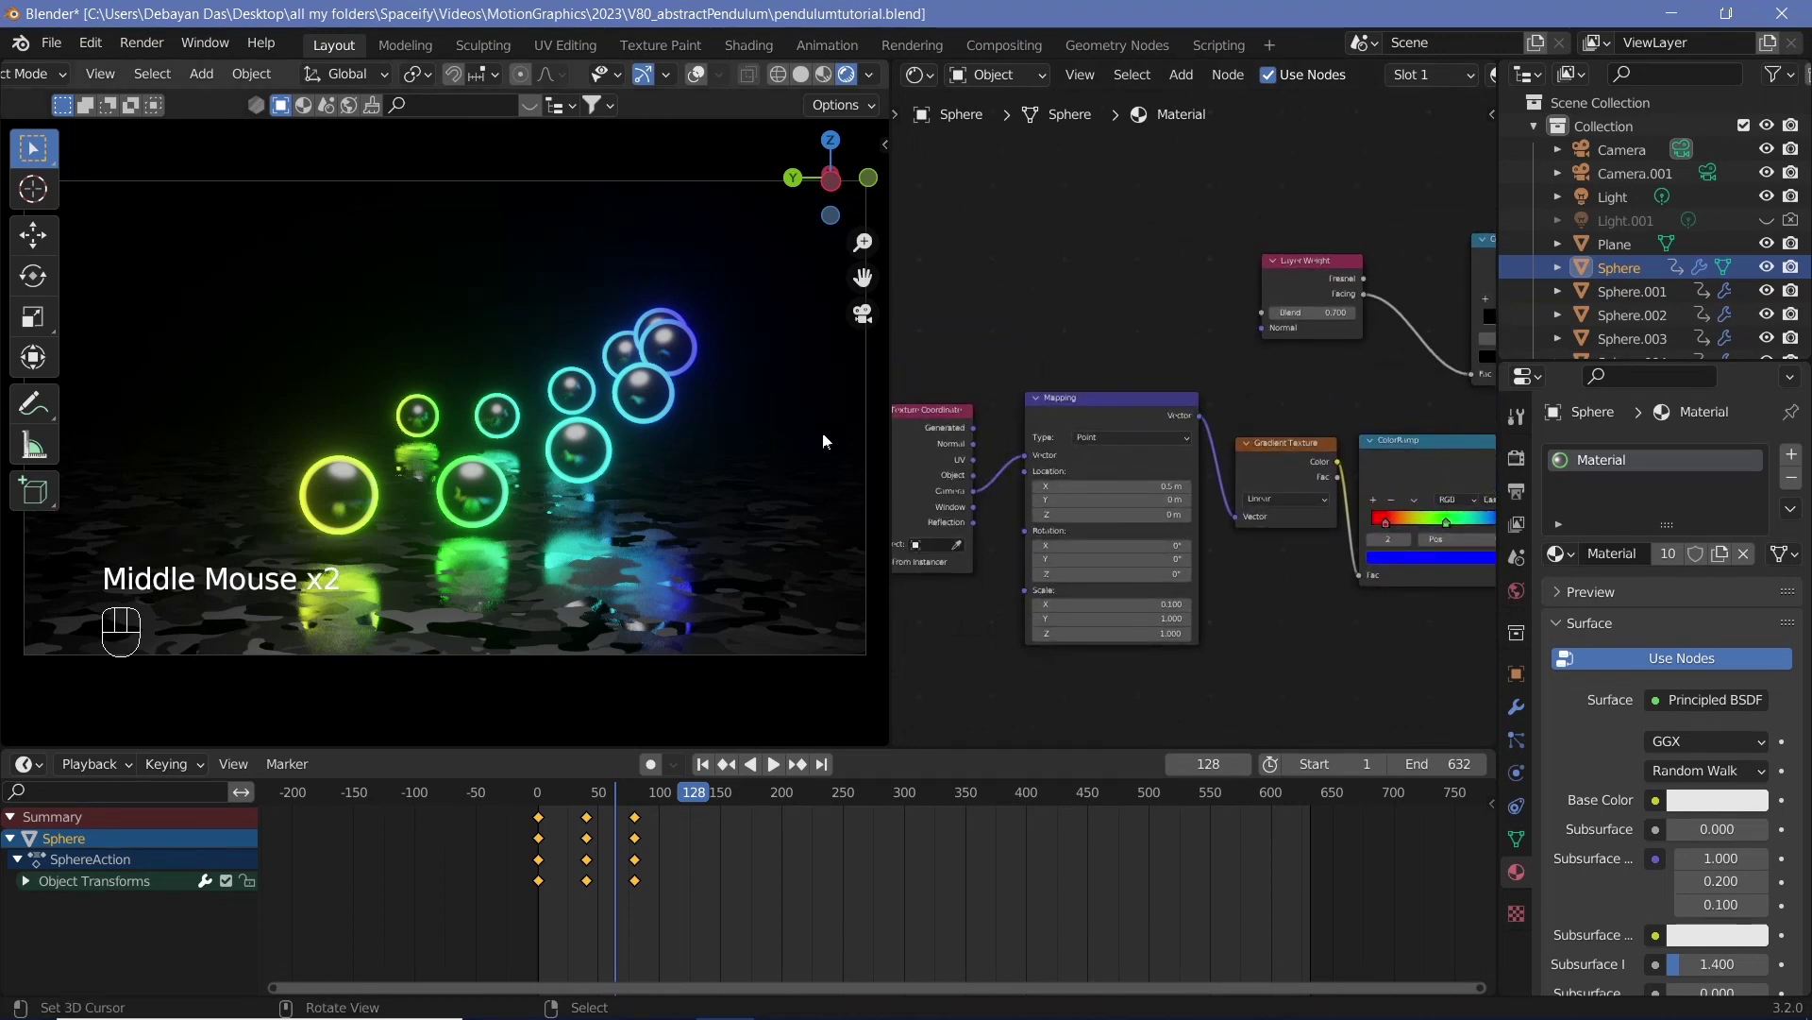
middle_drag(1270, 570, 991, 468)
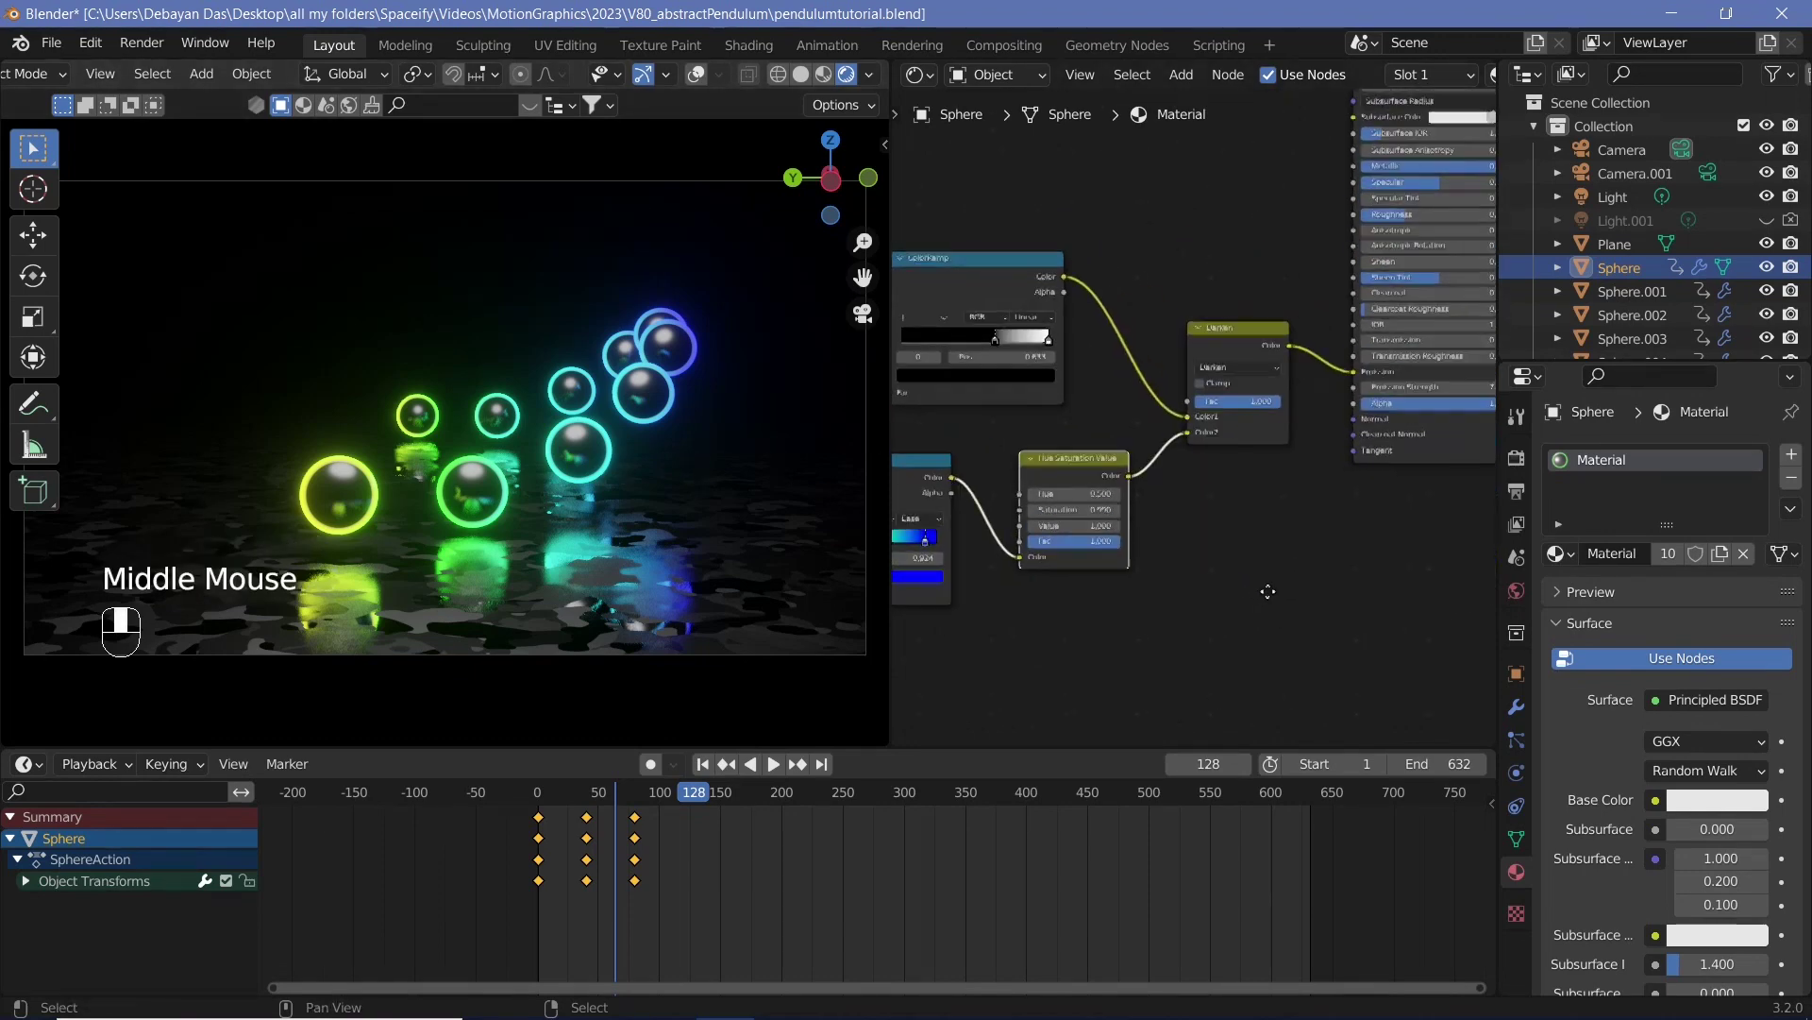
middle_drag(1205, 567, 879, 467)
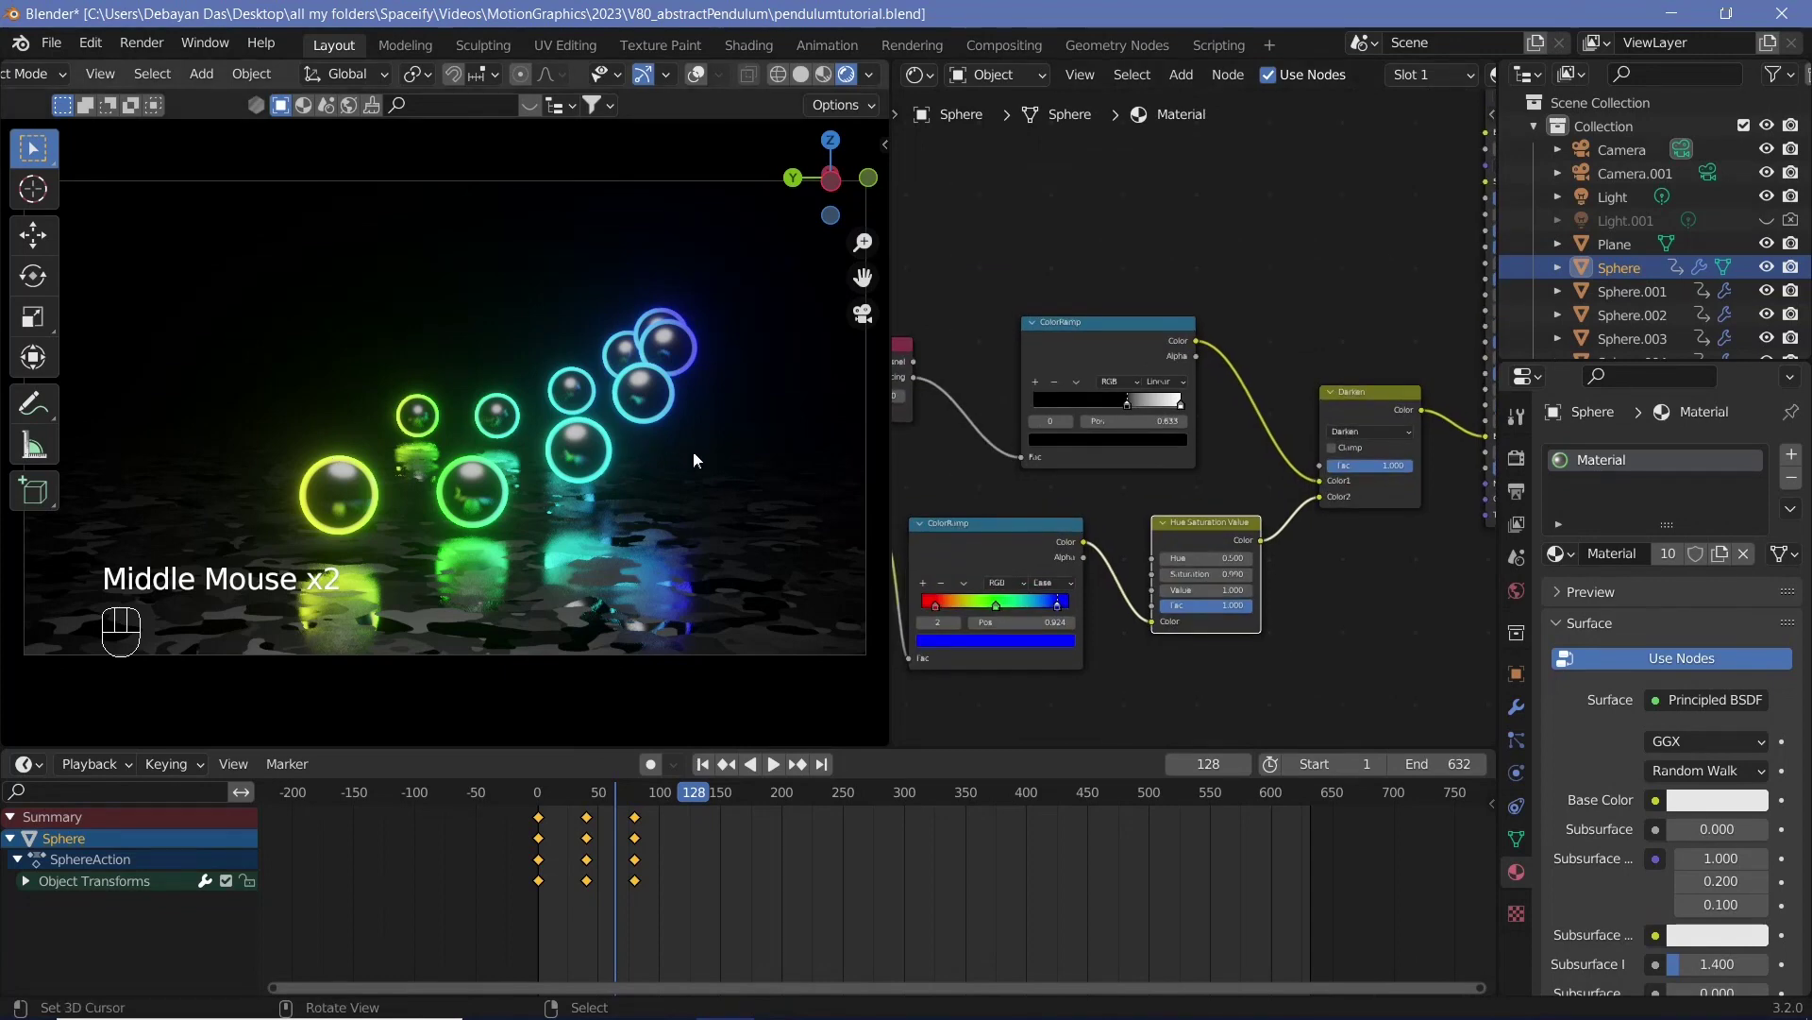